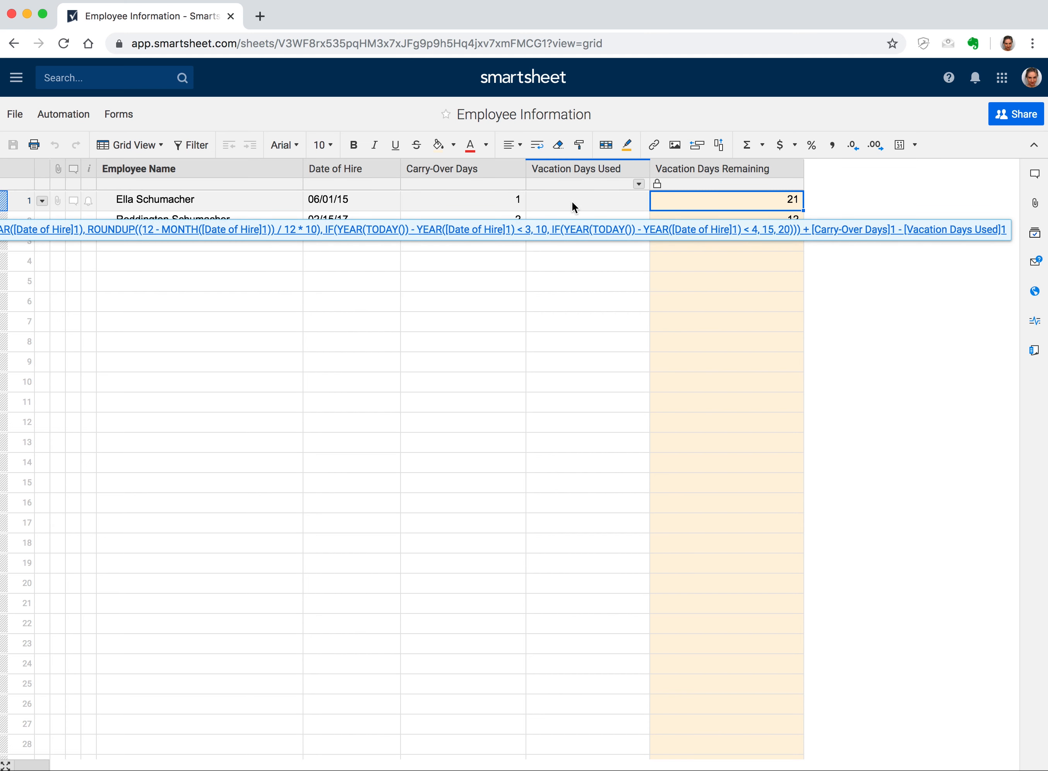
{"action": "left_click", "coordinate": [490, 204]}
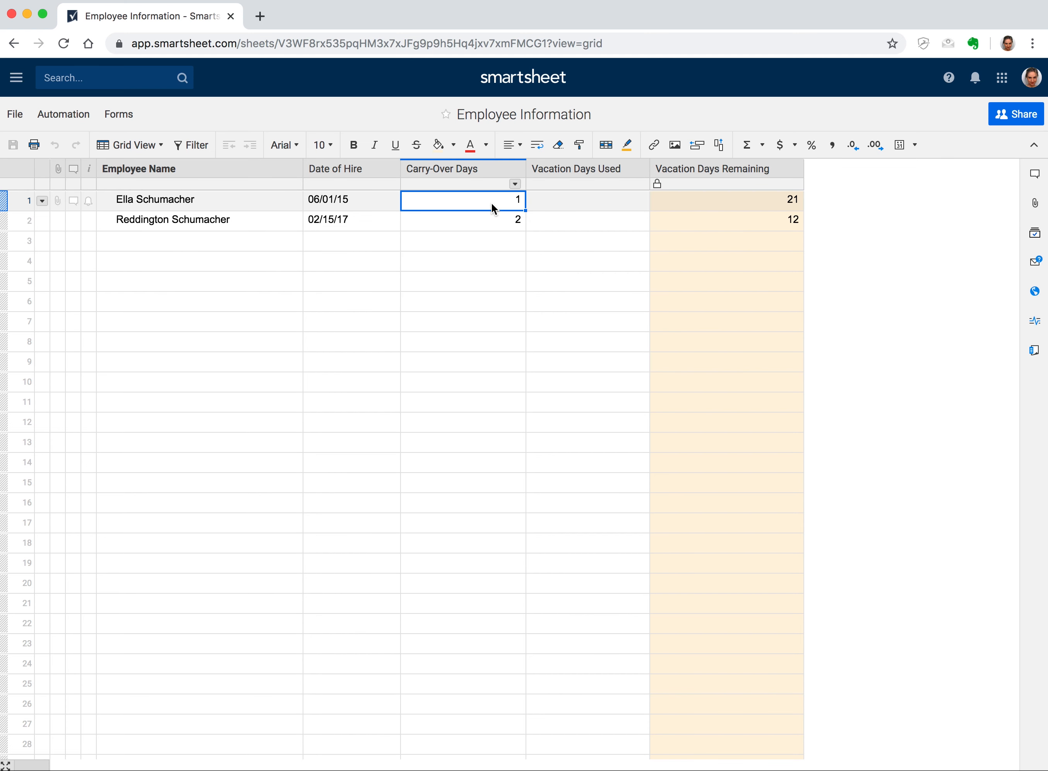
{"action": "left_click", "coordinate": [495, 224]}
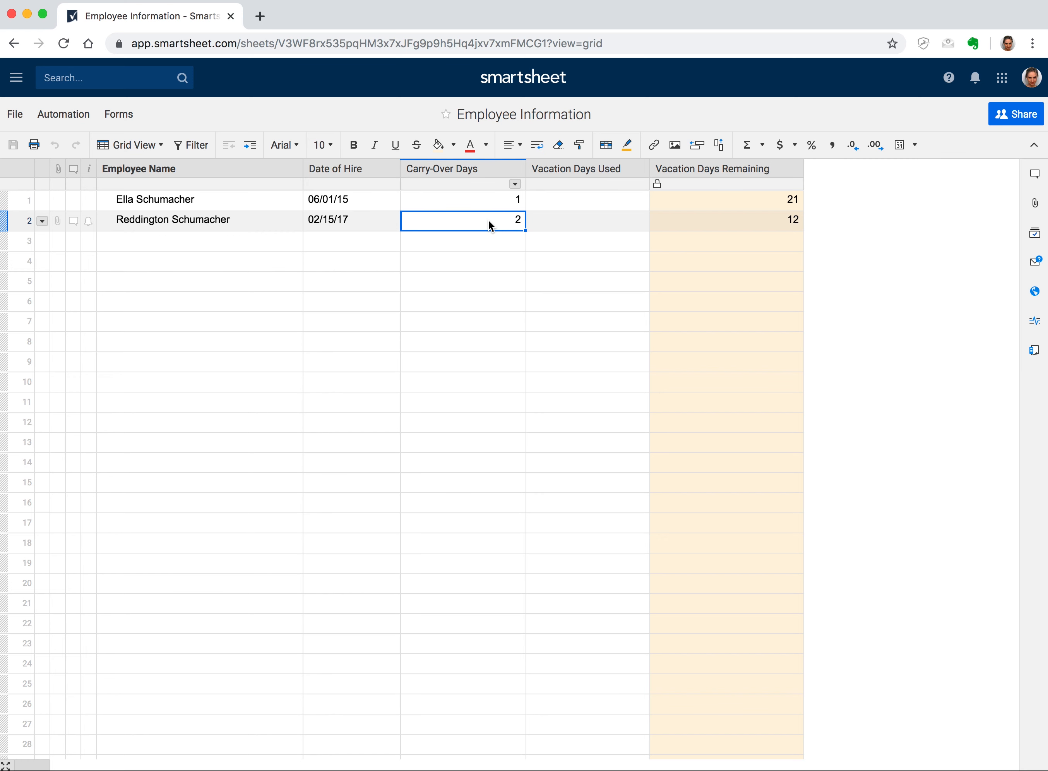
{"action": "left_click", "coordinate": [573, 174]}
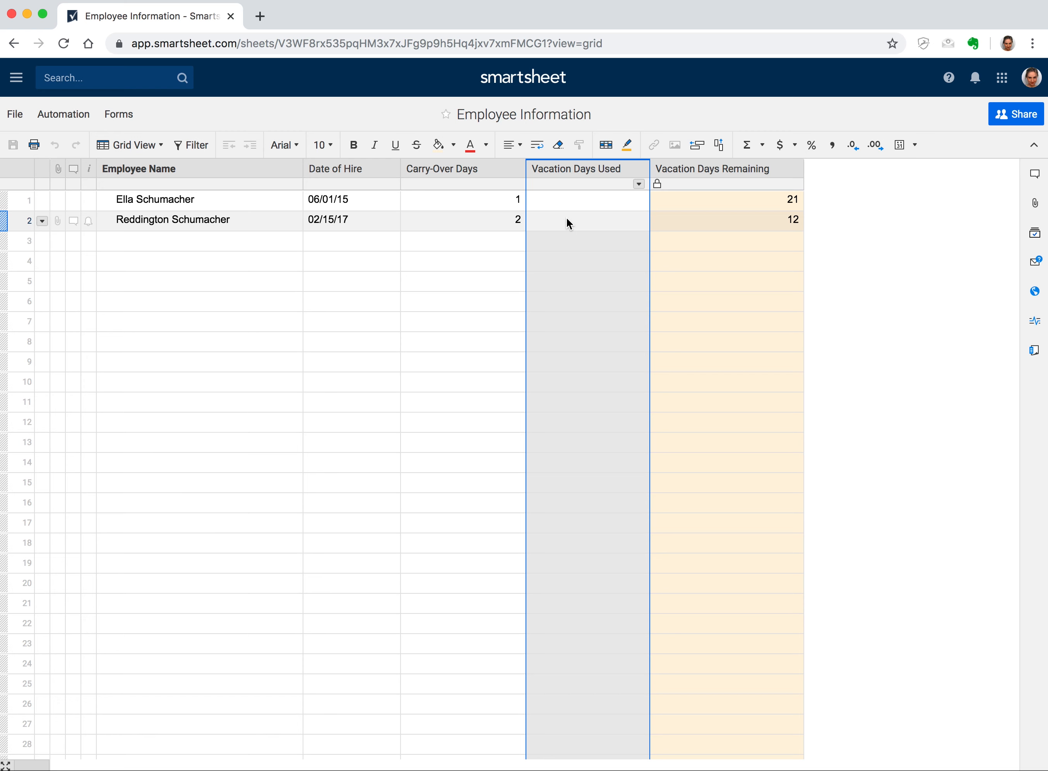
{"action": "left_click", "coordinate": [477, 258]}
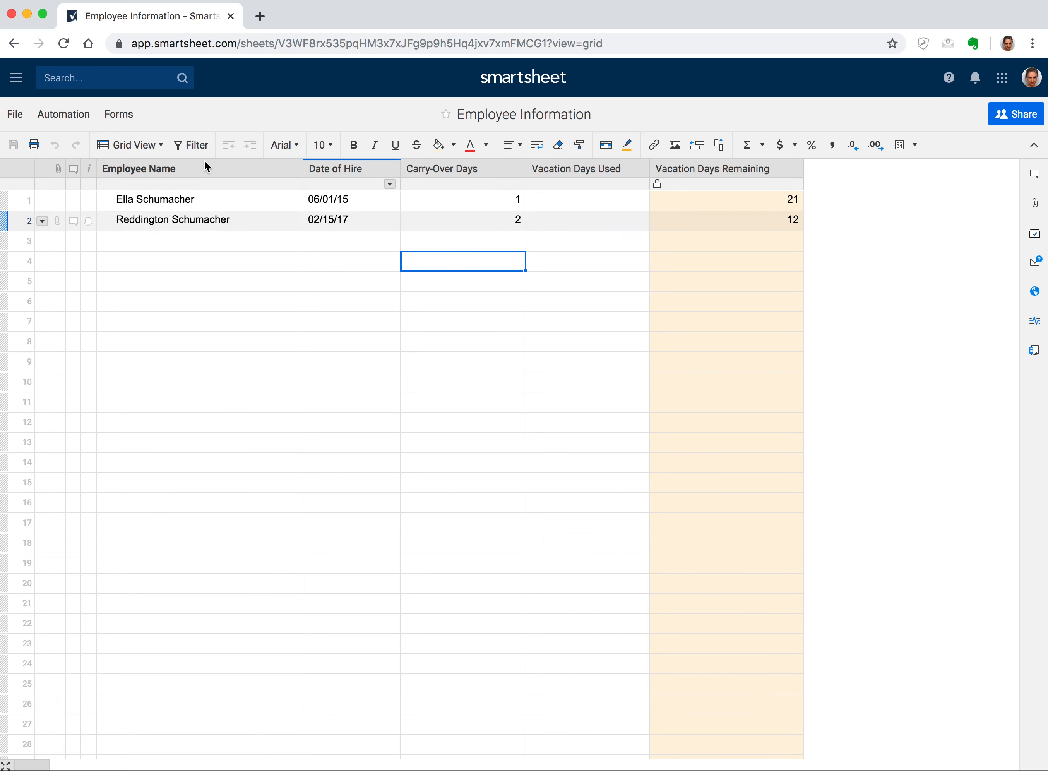
- Create a new sheet named "Vacation Day Requests" in the home Sheets folder
{"action": "left_click", "coordinate": [17, 79]}
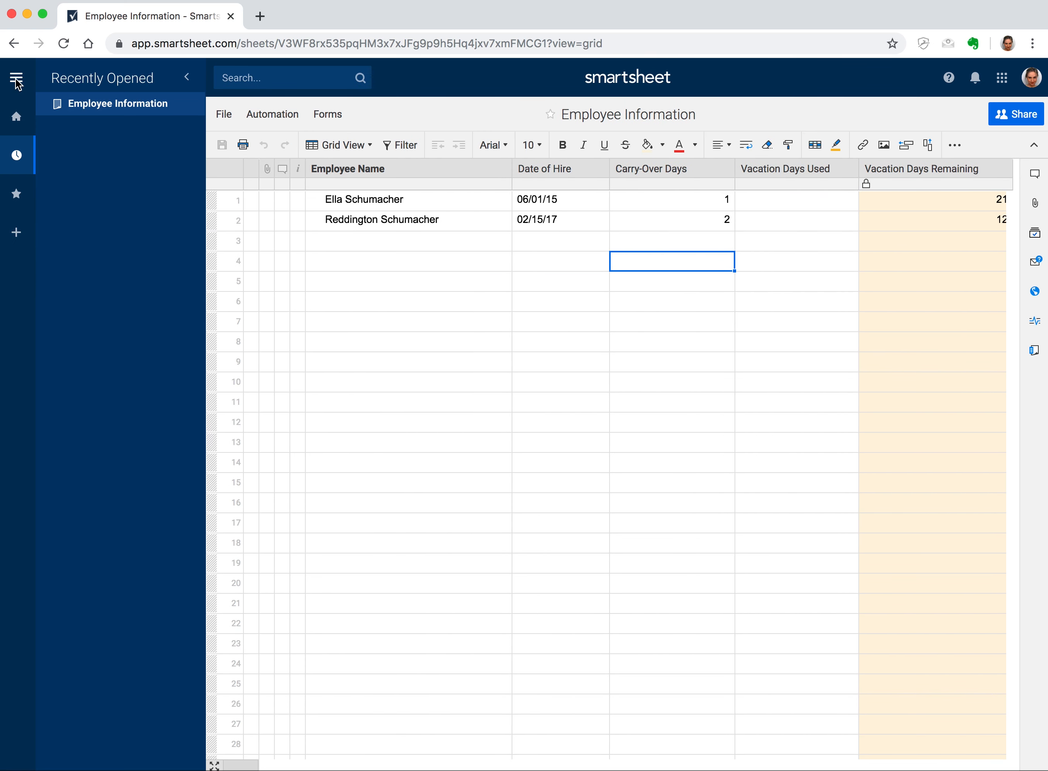
{"action": "left_click", "coordinate": [13, 121]}
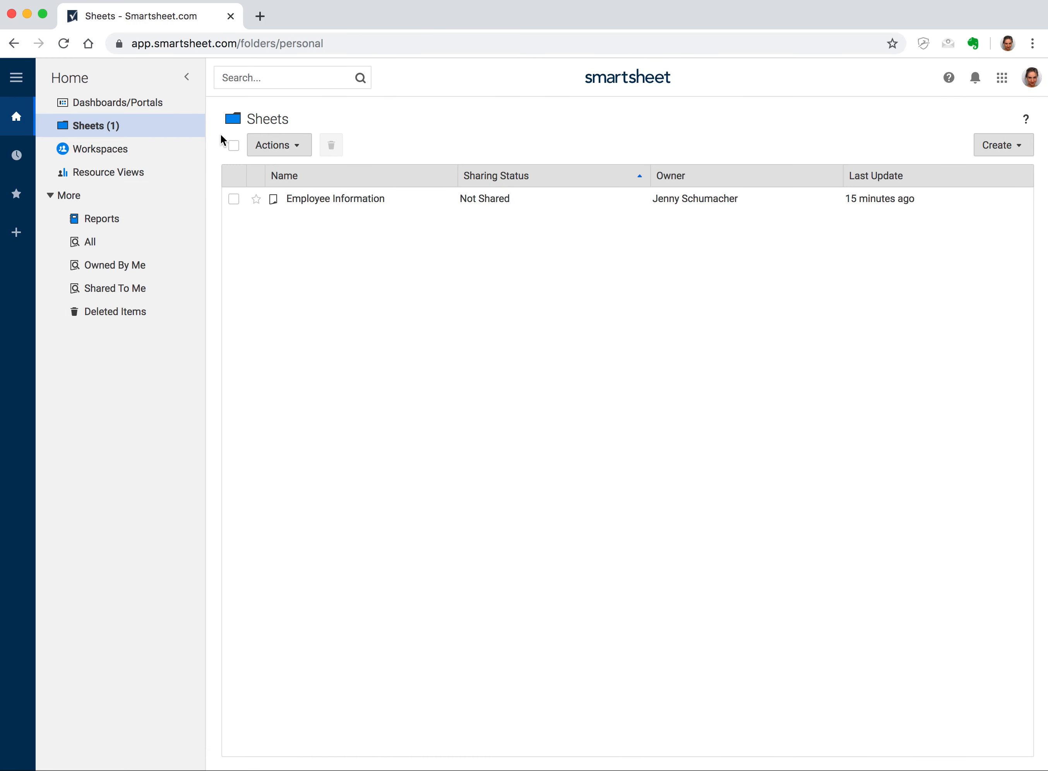
{"action": "left_click", "coordinate": [1022, 154]}
{"action": "left_click", "coordinate": [991, 168]}
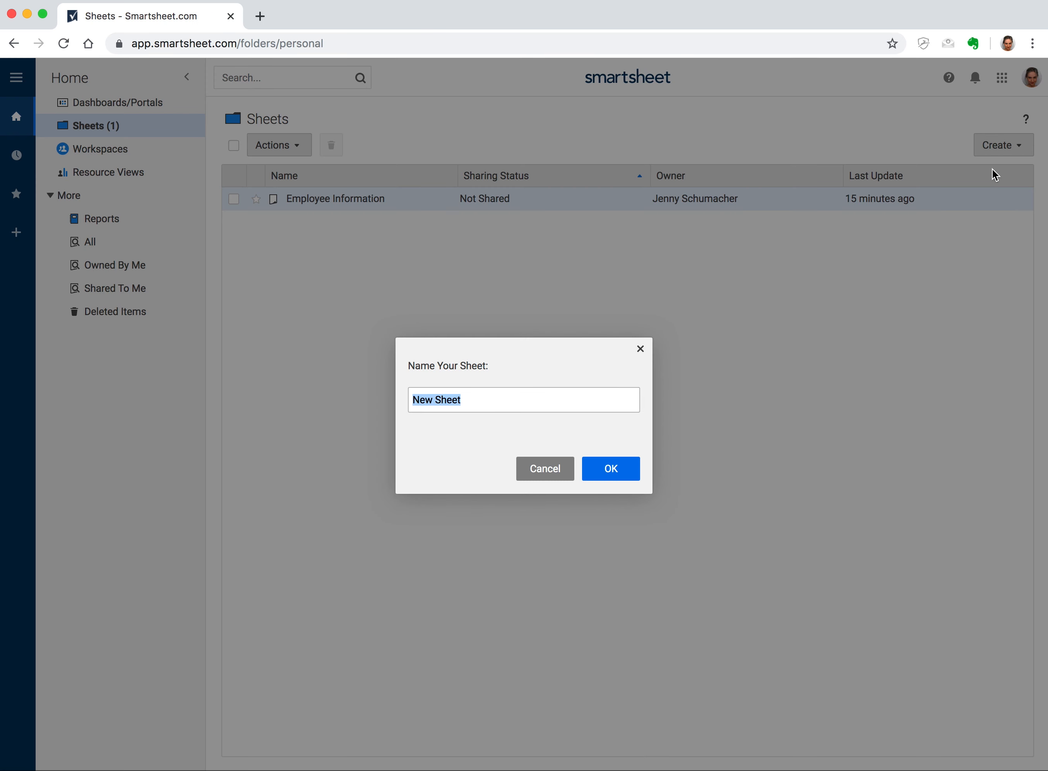
{"action": "type", "text": "Vacation Day a"}
{"action": "type", "text": "equests"}
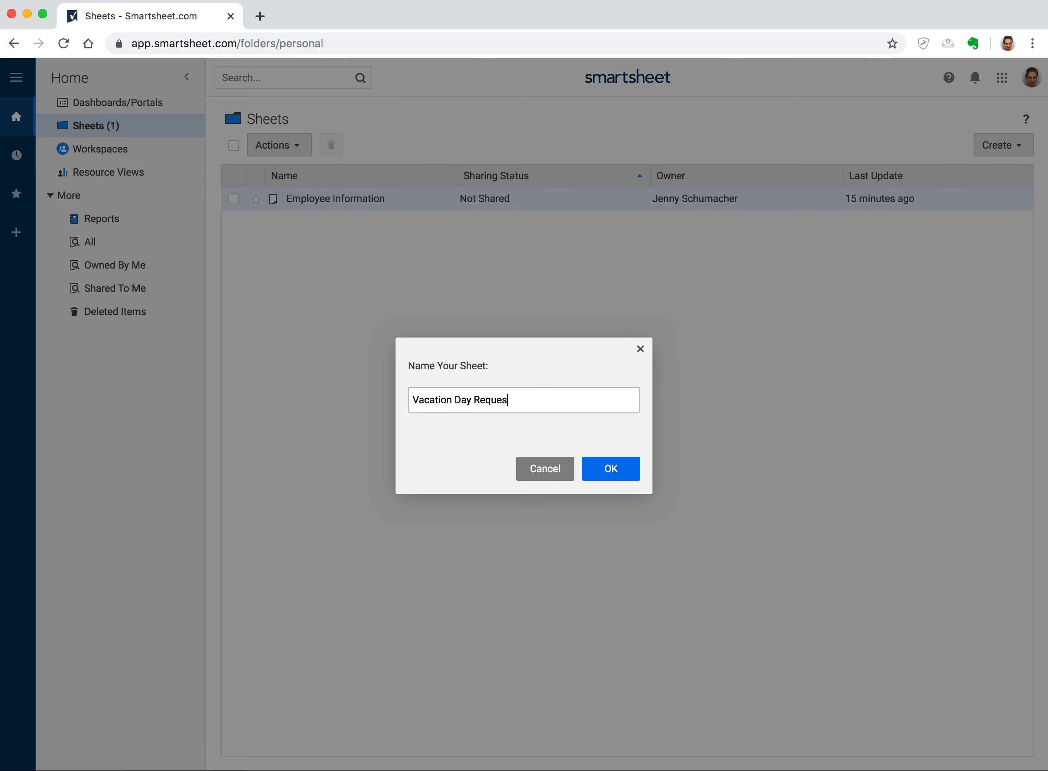
{"action": "key", "text": "Return"}
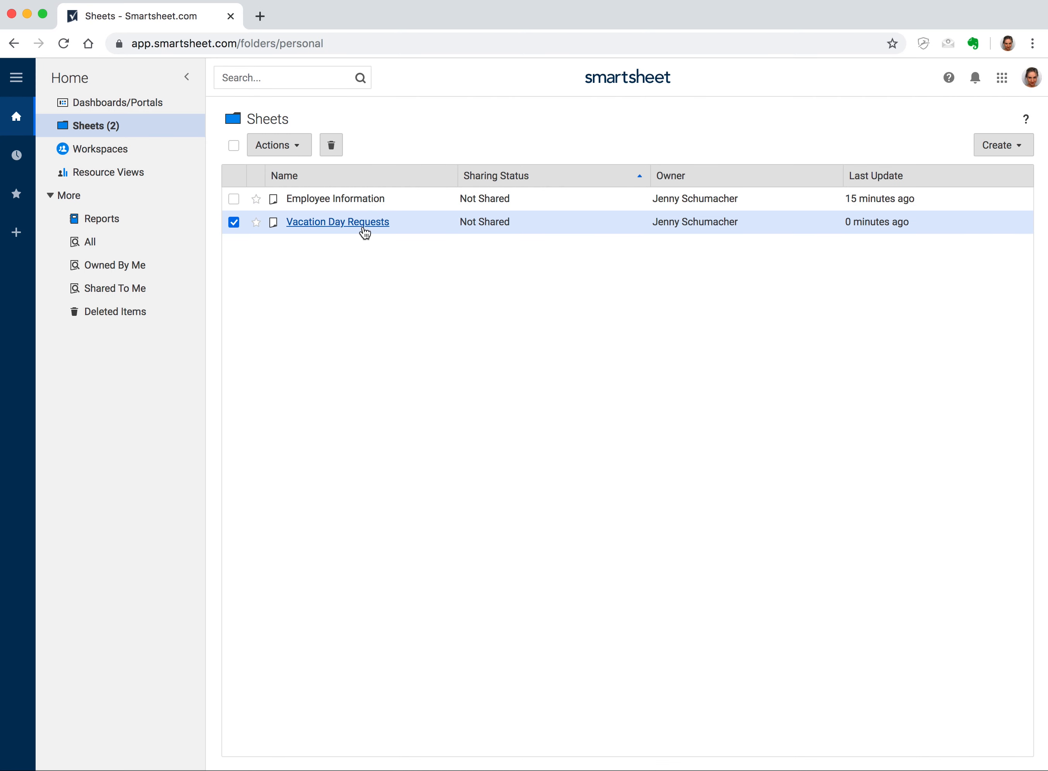
- Open the Vacation Day Requests sheet and rename its primary column to "Employee Name"
{"action": "left_click", "coordinate": [363, 227]}
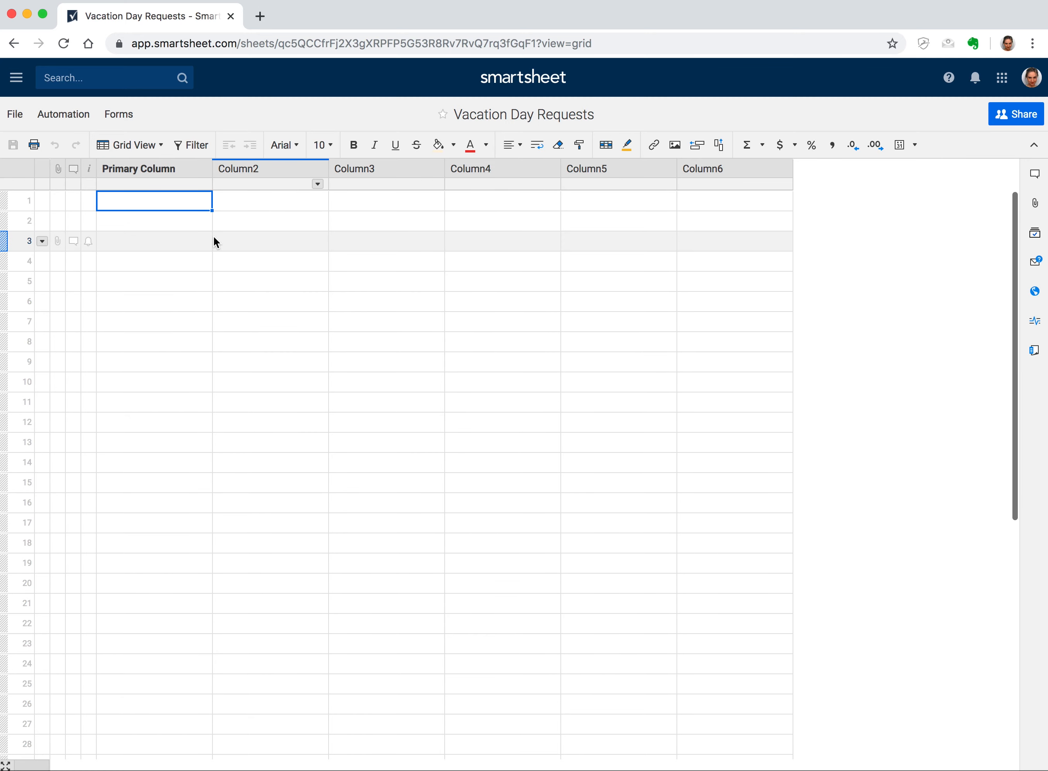
{"action": "double_click", "coordinate": [145, 163]}
{"action": "type", "text": "Emp"}
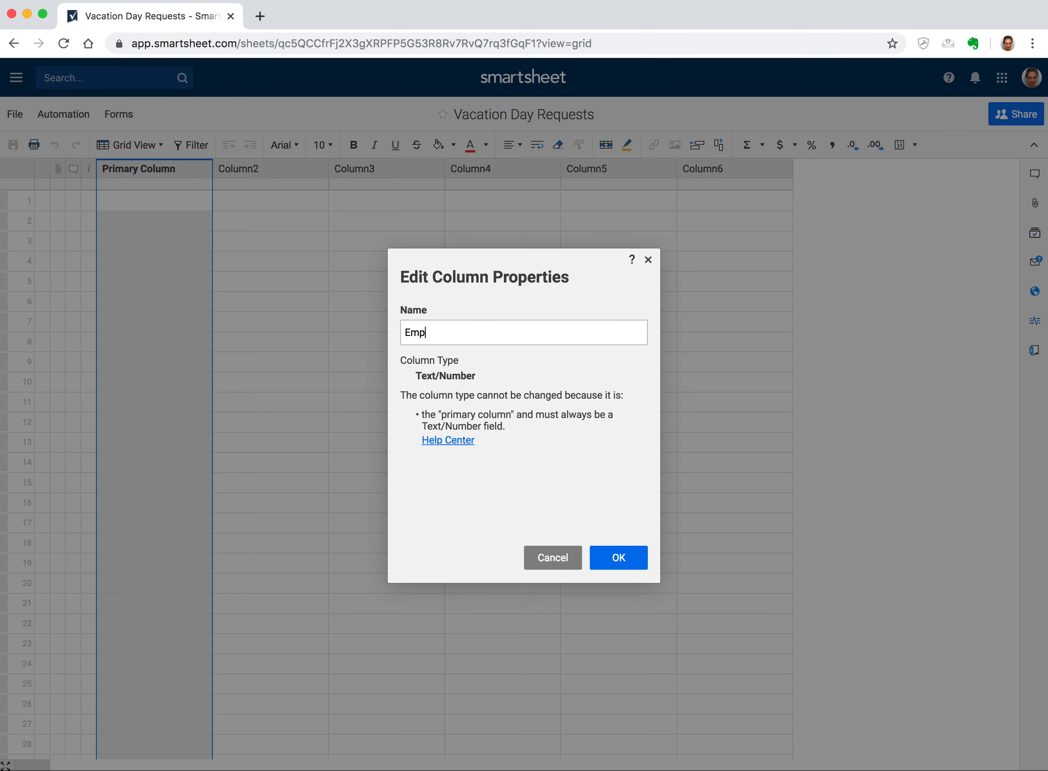
{"action": "type", "text": "loyee Name"}
{"action": "key", "text": "Return"}
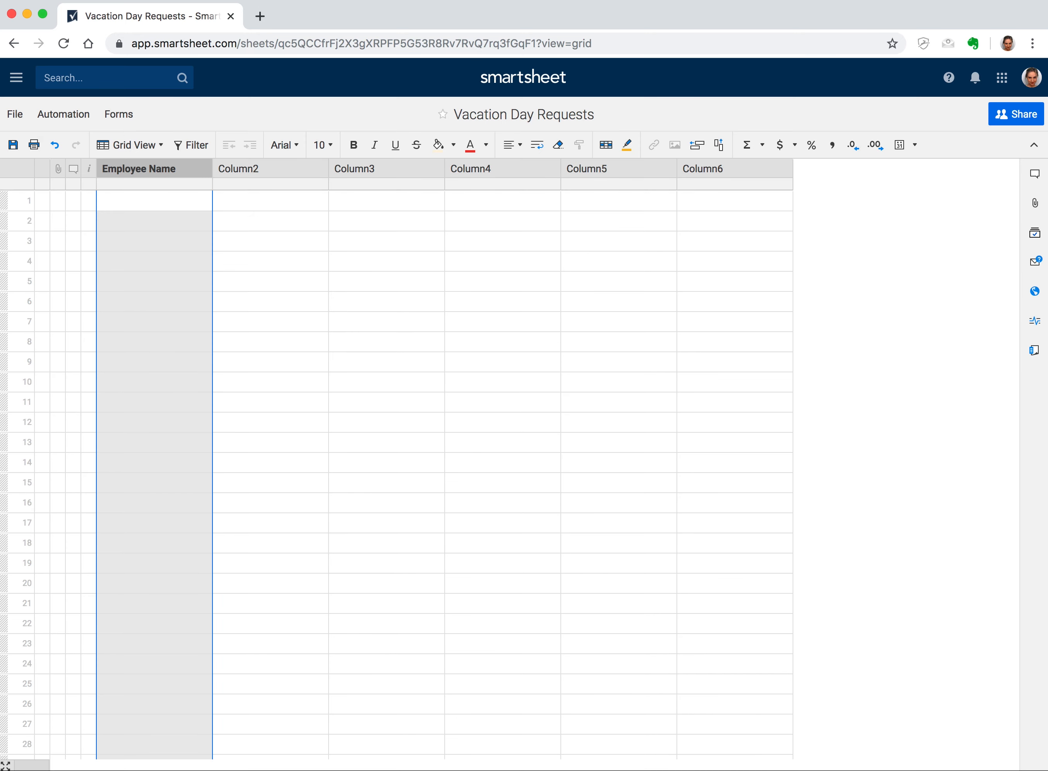
{"action": "left_click", "coordinate": [134, 201]}
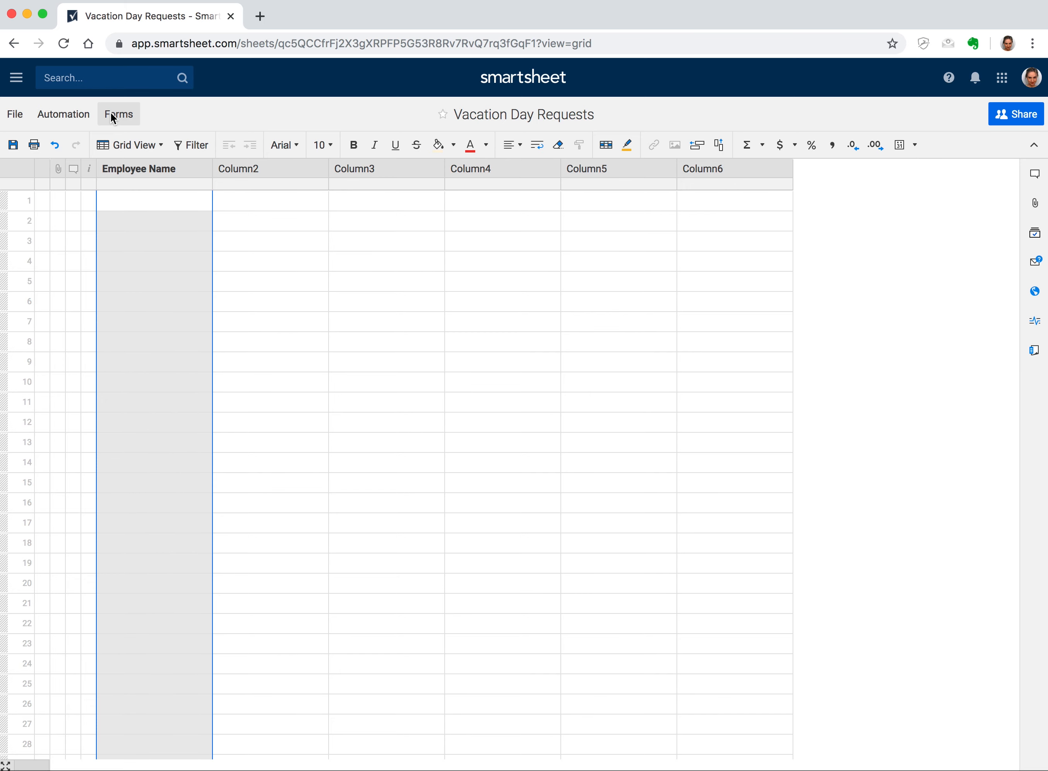
- Rename Column2 to "Vacation Start" and make it a Date column restricted to dates only
{"action": "double_click", "coordinate": [242, 170]}
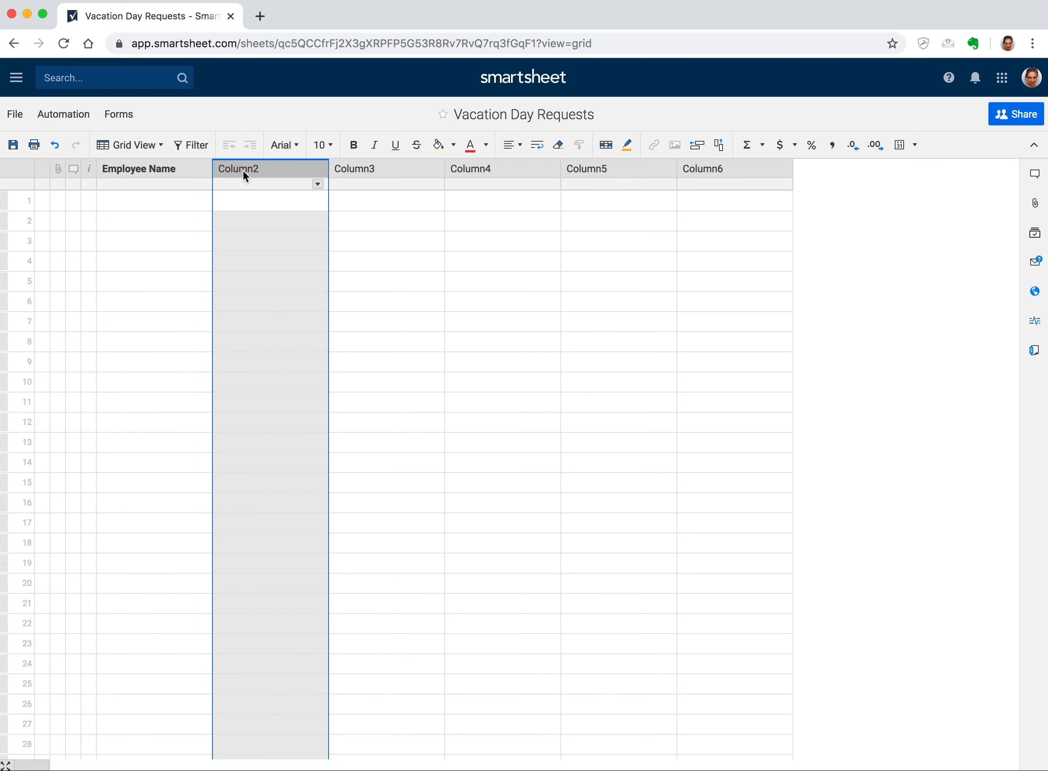
{"action": "type", "text": "VVac"}
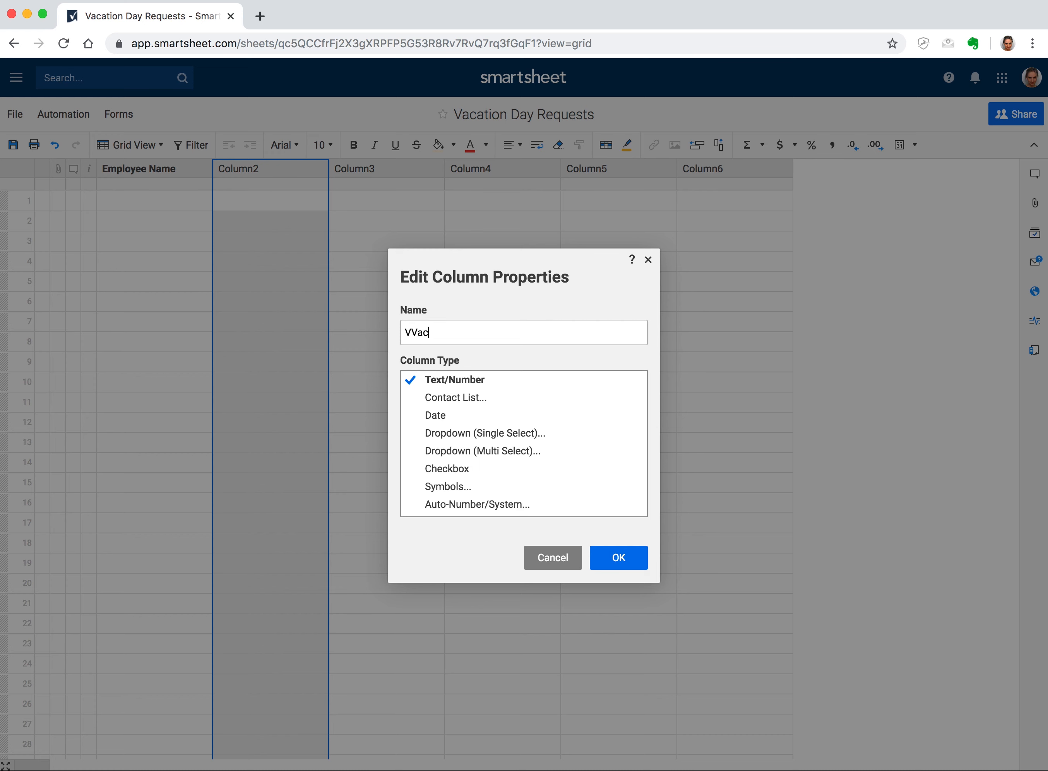
{"action": "type", "text": "tion Start"}
{"action": "left_click", "coordinate": [481, 413]}
{"action": "left_click", "coordinate": [475, 526]}
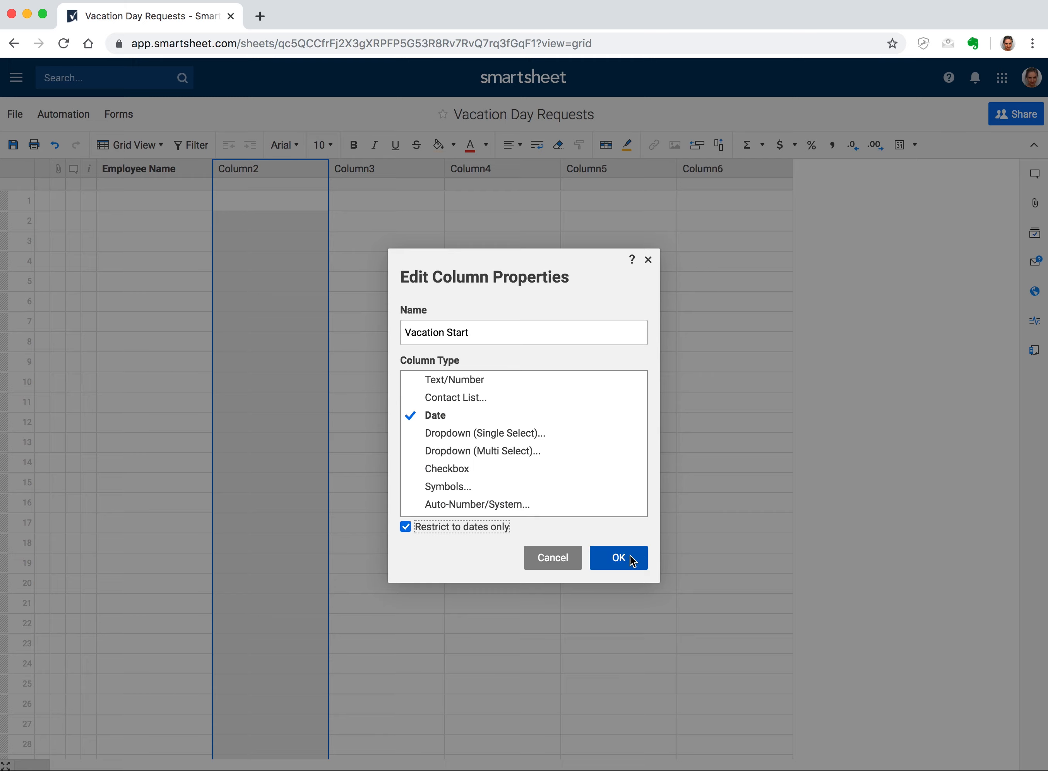
{"action": "left_click", "coordinate": [618, 557]}
- Rename Column3 to "Vacation End" and make it a Date column restricted to dates only
{"action": "double_click", "coordinate": [374, 165]}
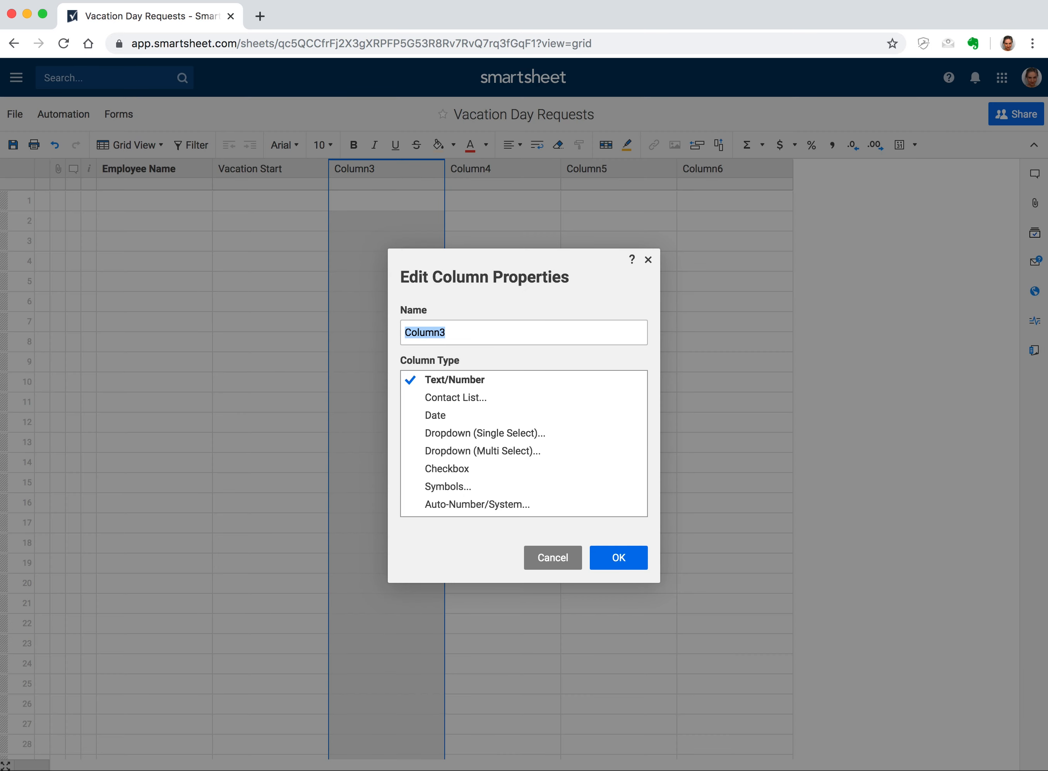
{"action": "type", "text": "Vacatiion End"}
{"action": "left_click", "coordinate": [468, 417]}
{"action": "left_click", "coordinate": [506, 527]}
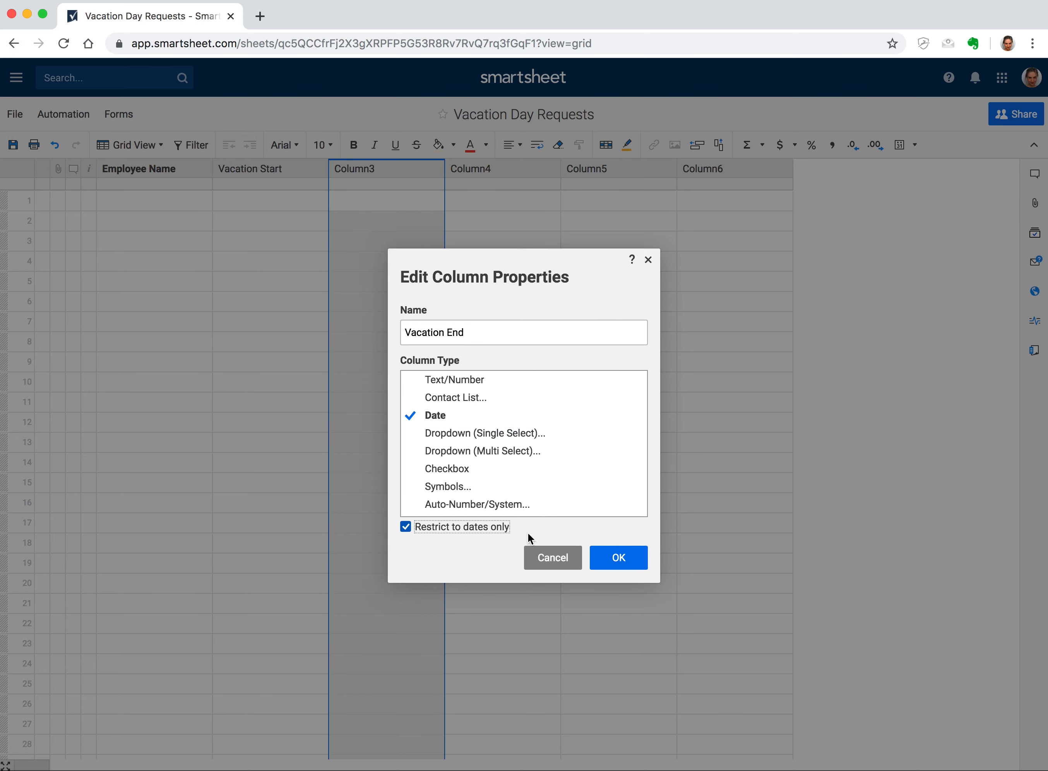
{"action": "left_click", "coordinate": [627, 561]}
- Rename Column4 to "Days Out", keeping the Text/Number type
{"action": "left_click", "coordinate": [502, 178]}
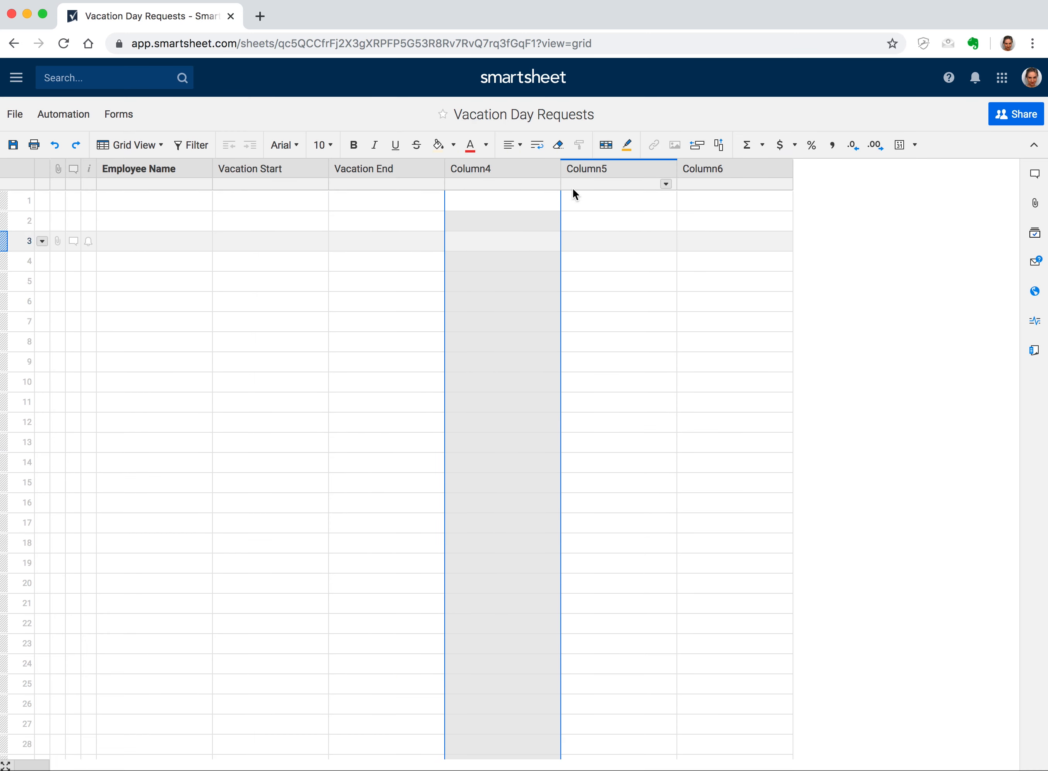
{"action": "double_click", "coordinate": [489, 170]}
{"action": "type", "text": "Day"}
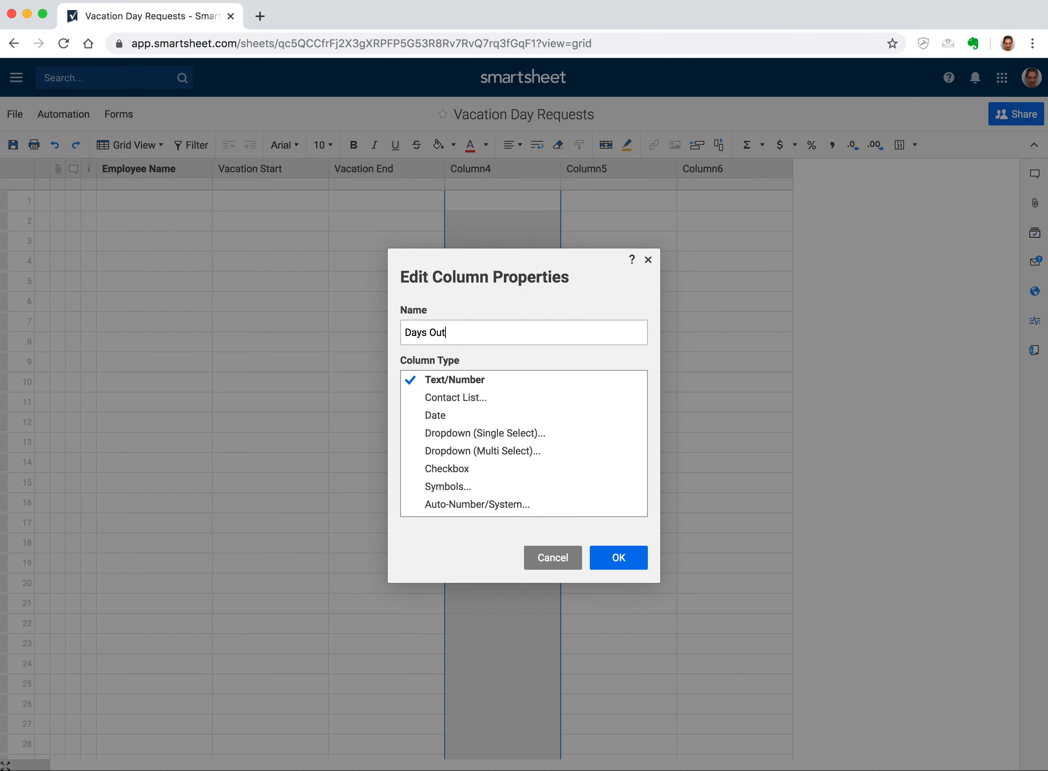
{"action": "type", "text": "s Out"}
{"action": "key", "text": "Return"}
- Delete the unused columns Column5 and Column6, and save the sheet
{"action": "left_click", "coordinate": [582, 167]}
{"action": "left_click", "coordinate": [726, 167], "text": "shift"}
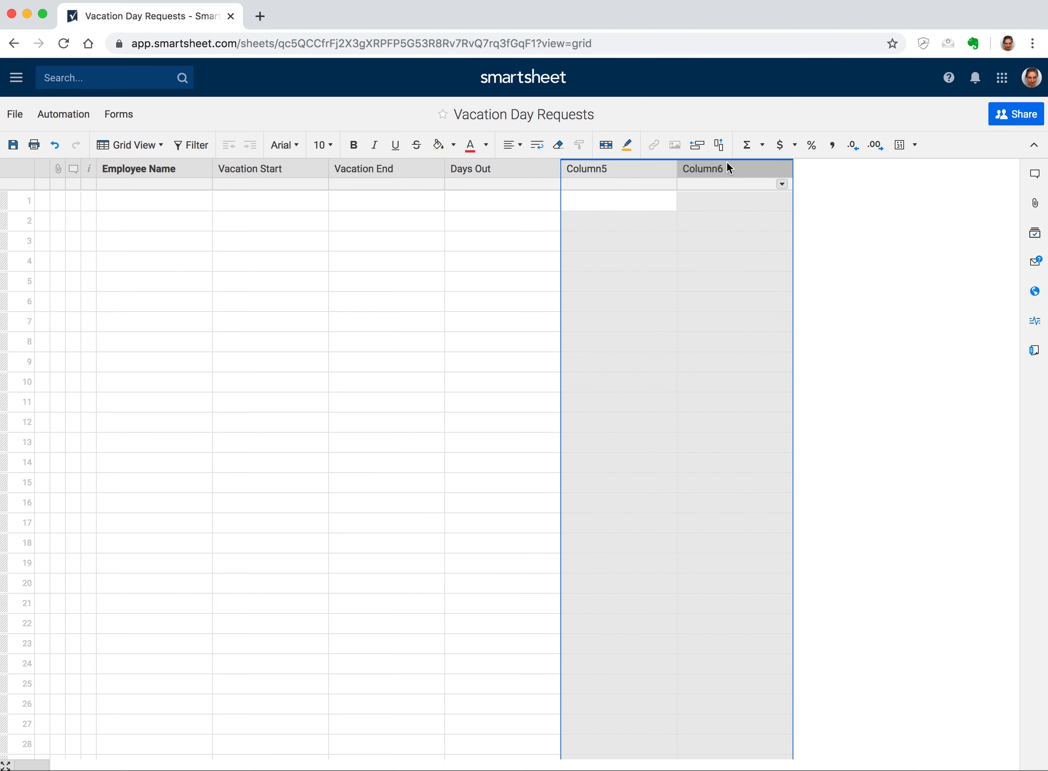
{"action": "right_click", "coordinate": [726, 164]}
{"action": "left_click", "coordinate": [809, 227]}
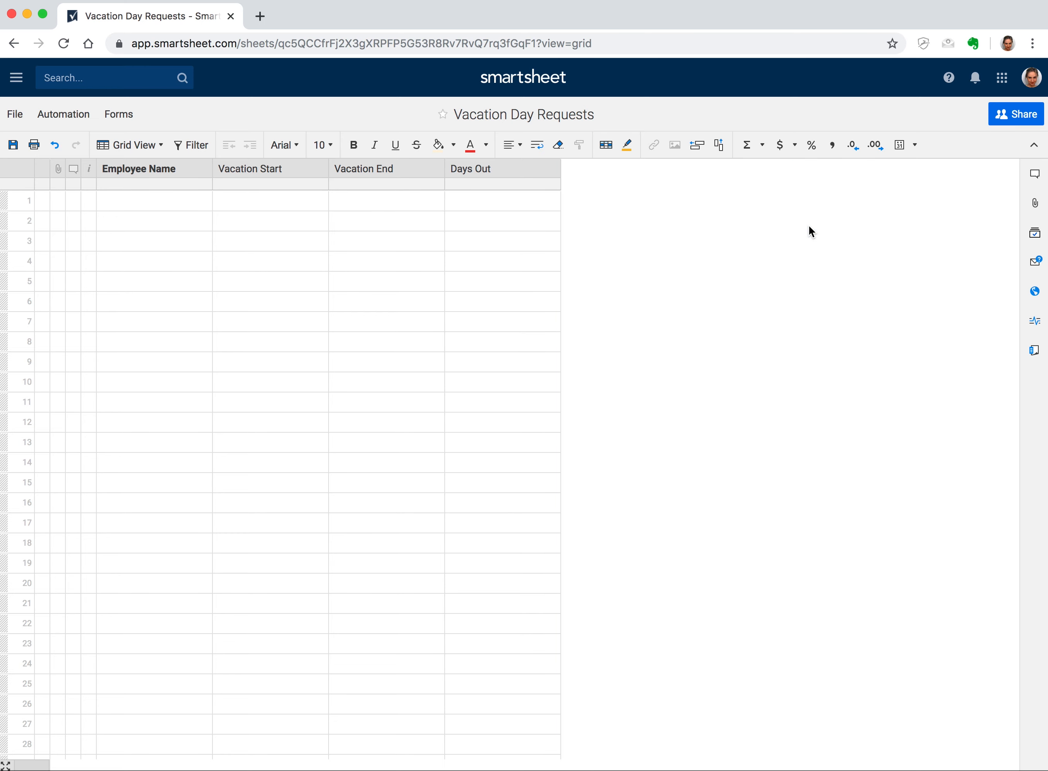
{"action": "left_click", "coordinate": [12, 145]}
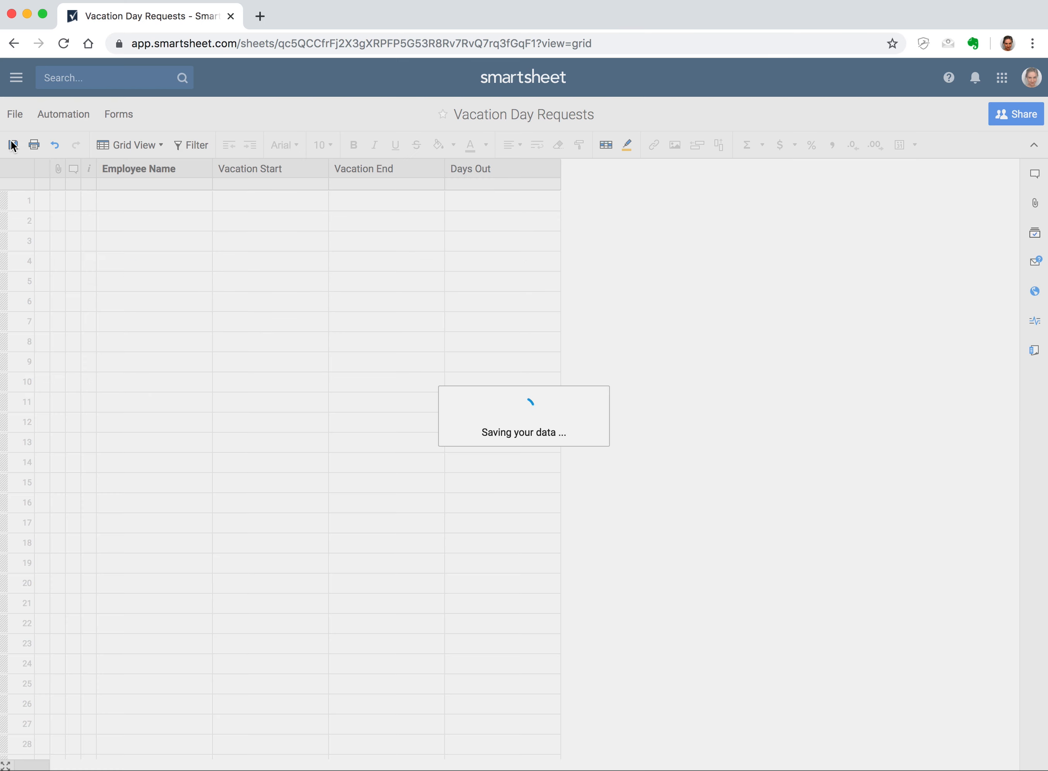
- Create a form for the sheet and title it "Request Vacation Days"
{"action": "left_click", "coordinate": [119, 118]}
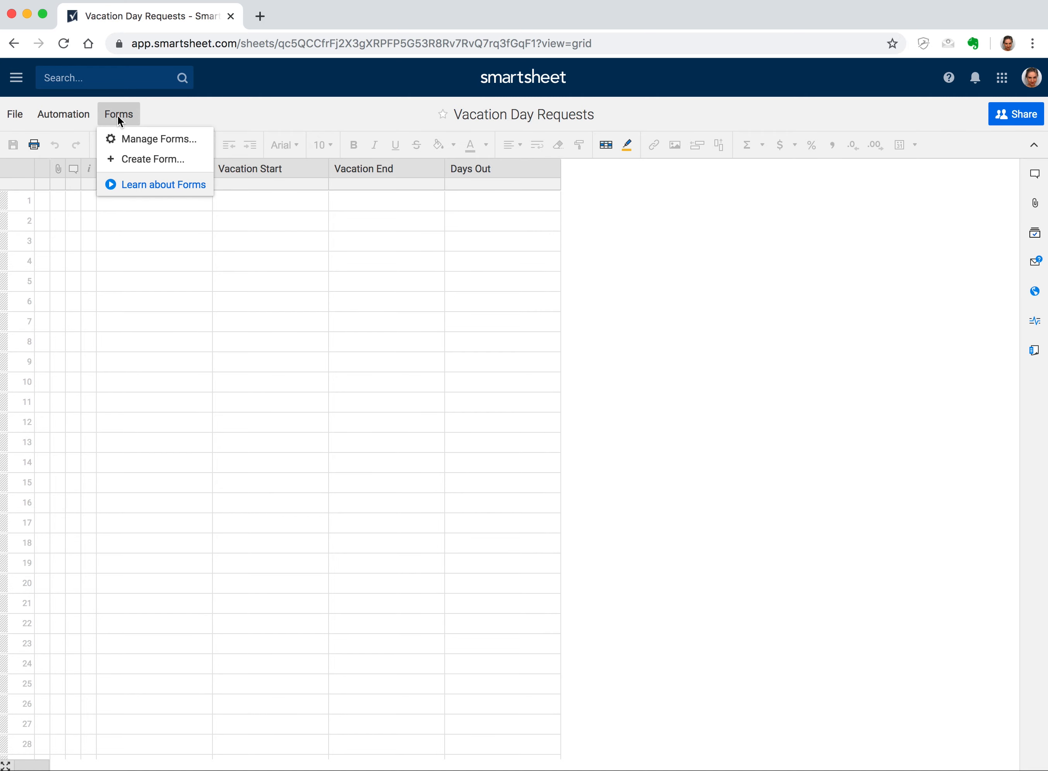
{"action": "left_click", "coordinate": [143, 159]}
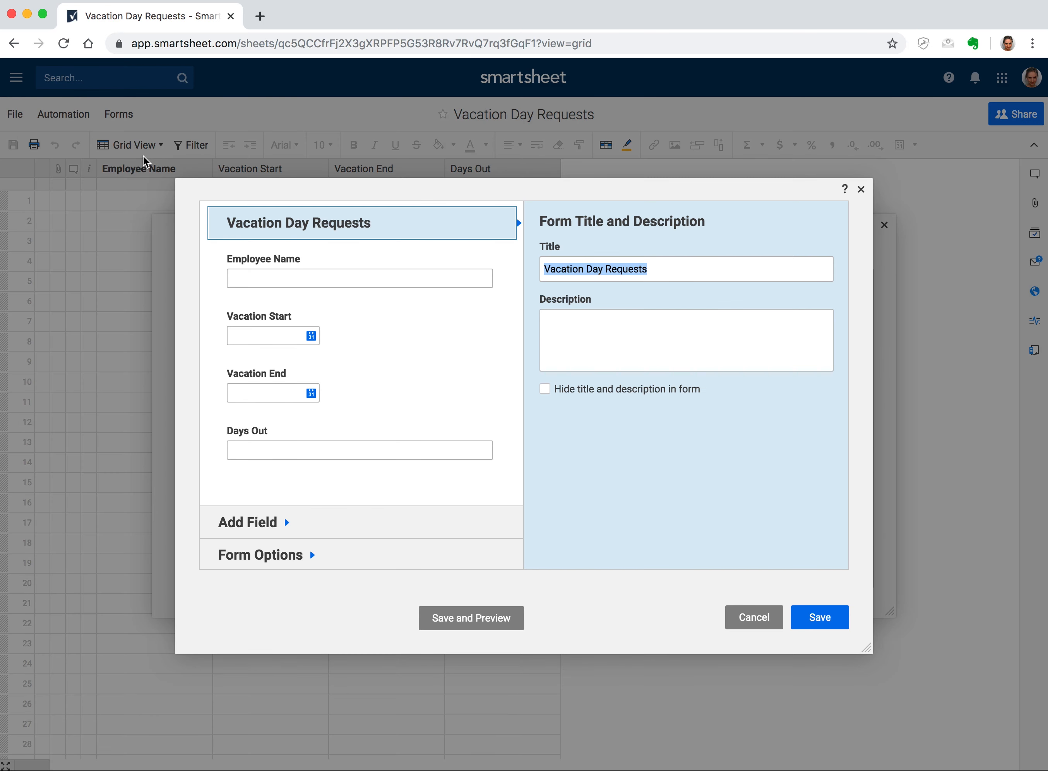
{"action": "left_click_drag", "start_coordinate": [573, 200], "coordinate": [563, 232]}
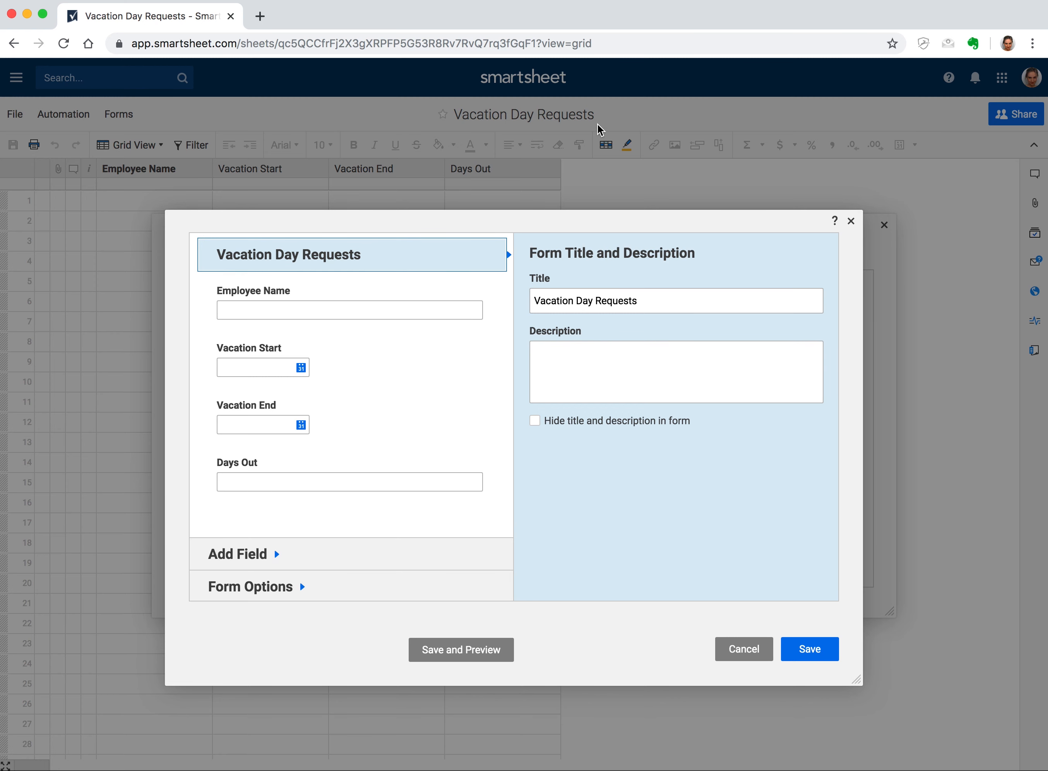
{"action": "left_click", "coordinate": [662, 305]}
{"action": "triple_click", "coordinate": [542, 301]}
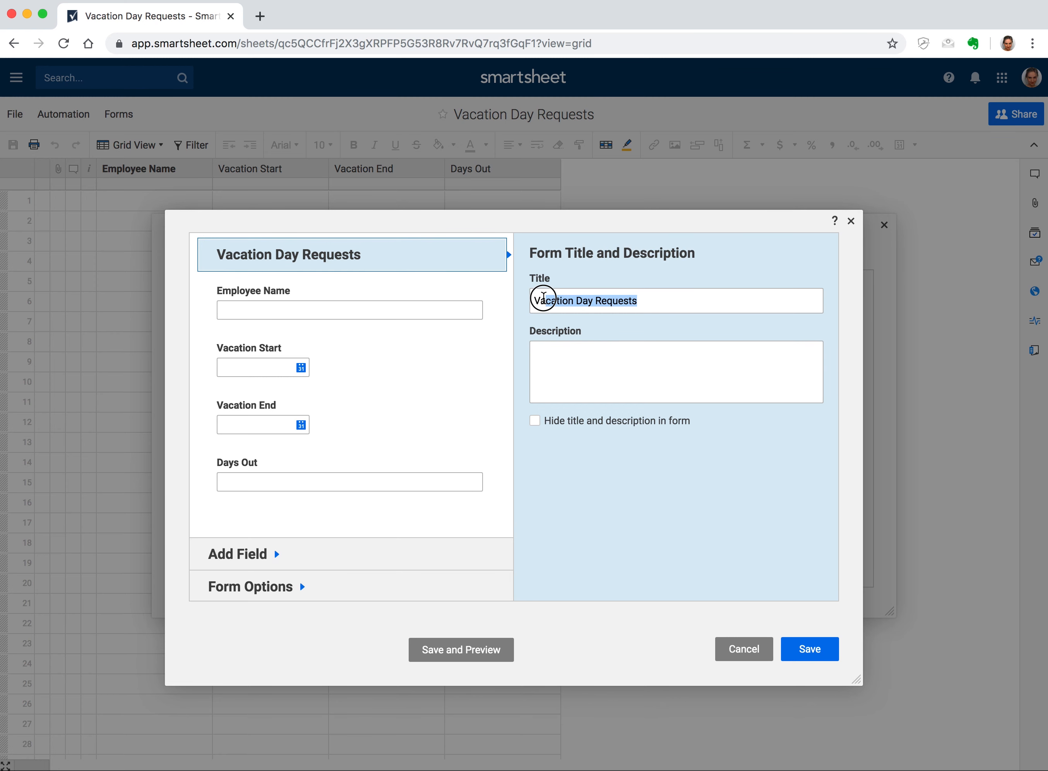
{"action": "left_click", "coordinate": [660, 301]}
{"action": "left_click_drag", "start_coordinate": [653, 301], "coordinate": [529, 306]}
{"action": "type", "text": "Request"}
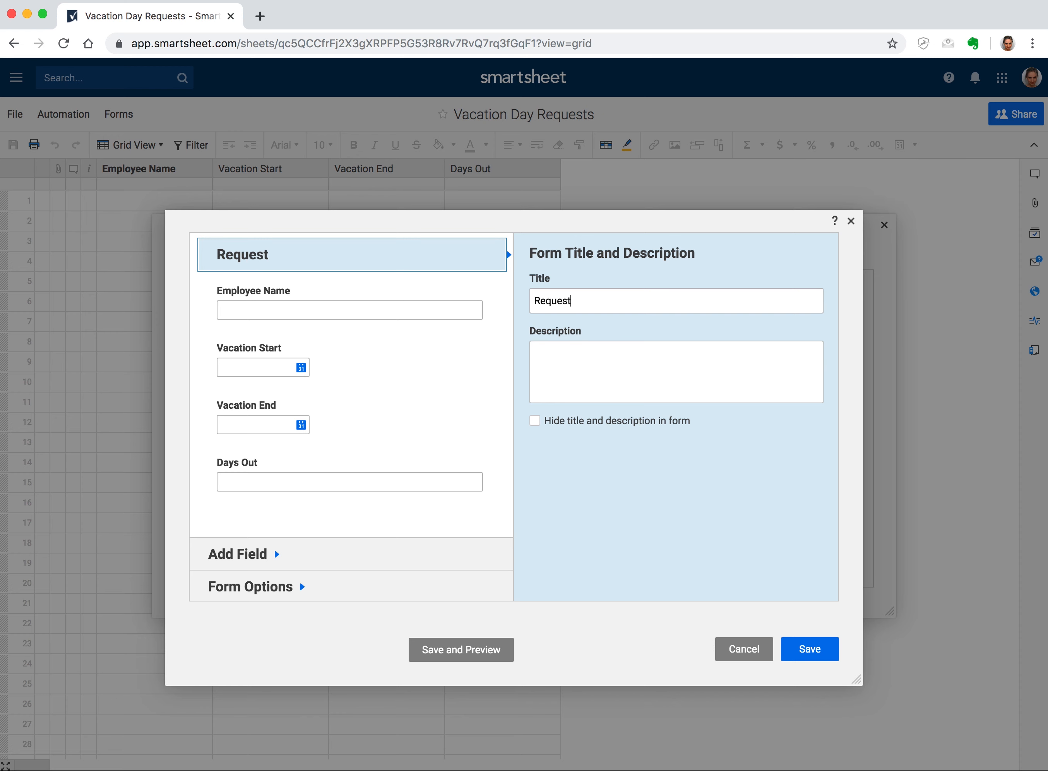
{"action": "type", "text": " Va"}
{"action": "key", "text": "BackSpace"}
{"action": "type", "text": "Vacation Days"}
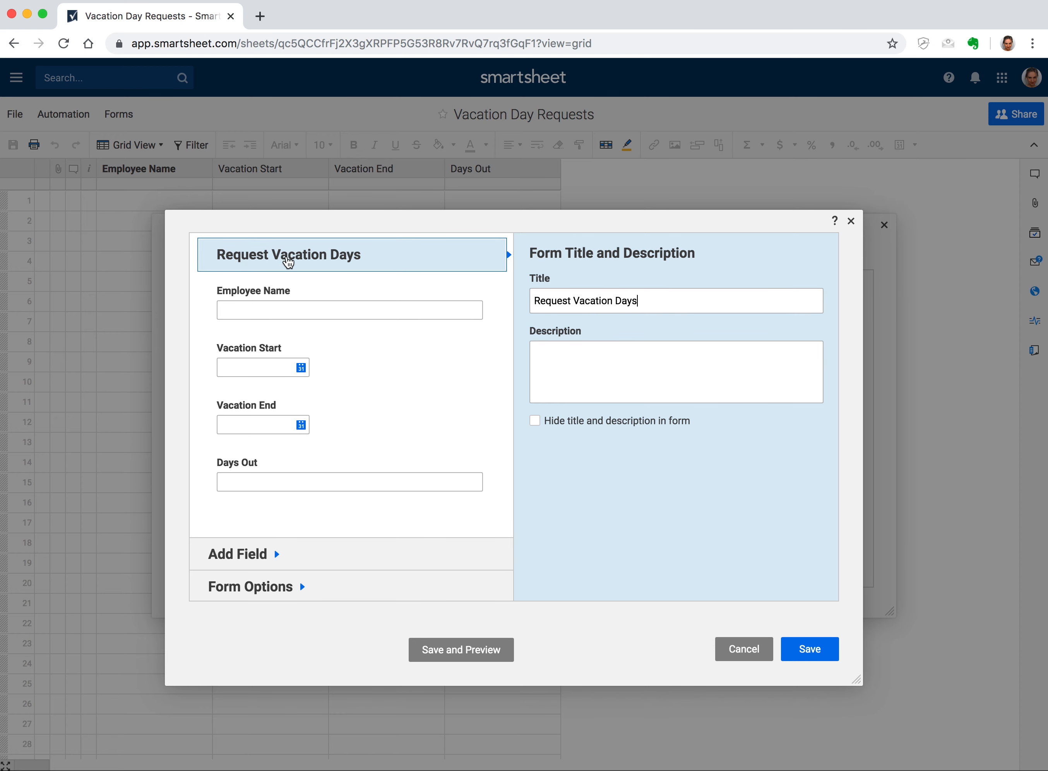
- Make the form's Employee Name, Vacation Start and Vacation End fields required, and remove the Days Out field from the form
{"action": "left_click", "coordinate": [300, 284]}
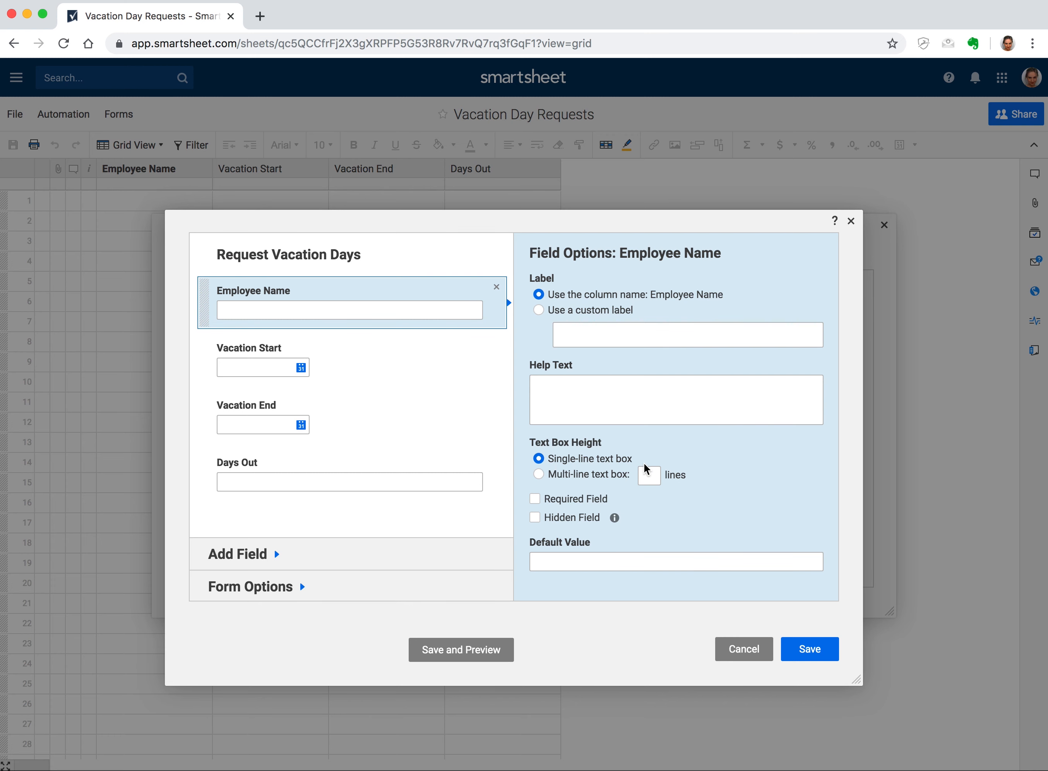
{"action": "left_click", "coordinate": [534, 500]}
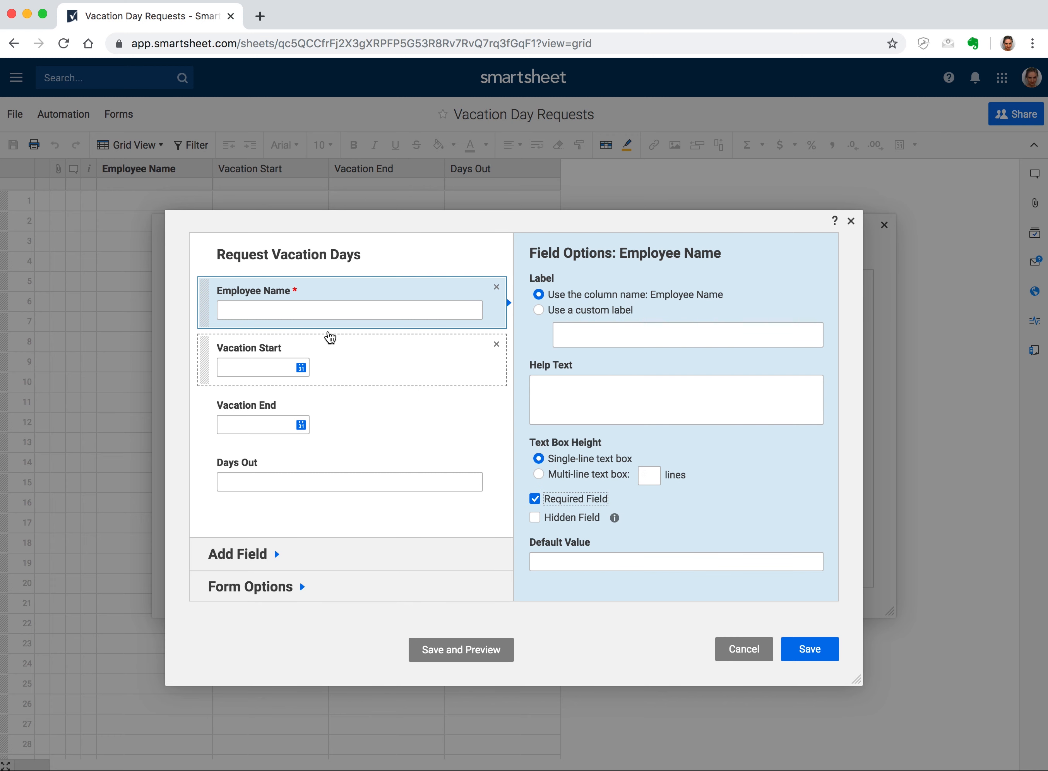
{"action": "left_click", "coordinate": [336, 358]}
{"action": "left_click", "coordinate": [537, 443]}
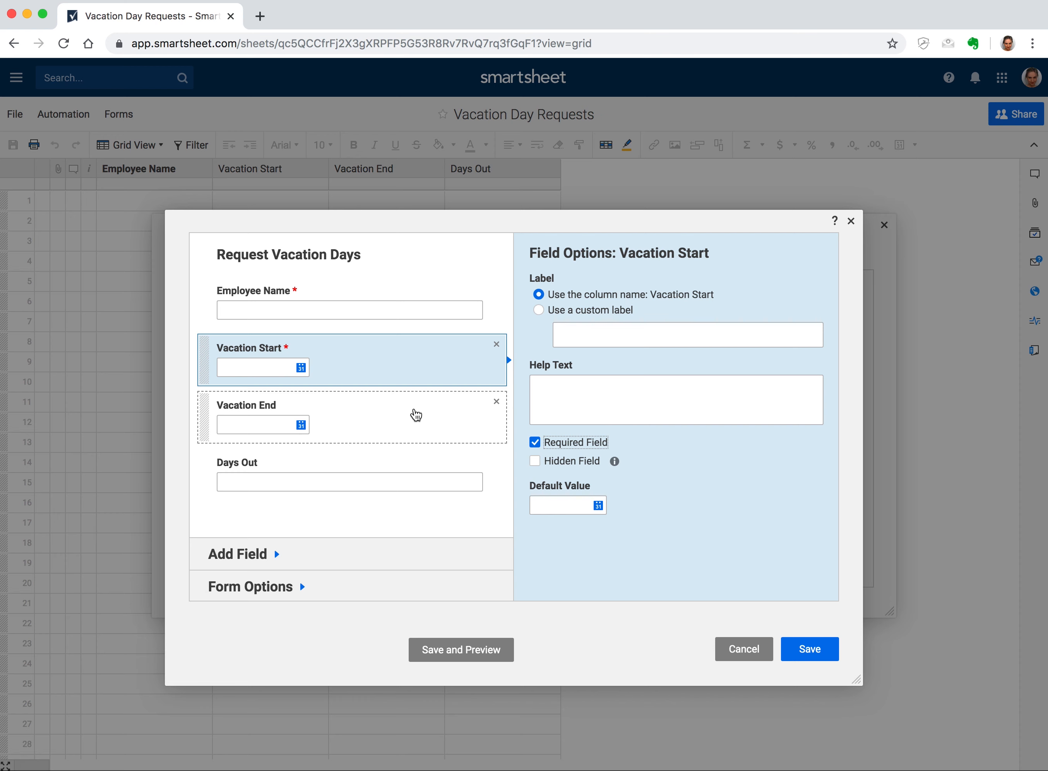
{"action": "left_click", "coordinate": [412, 416]}
{"action": "left_click", "coordinate": [536, 443]}
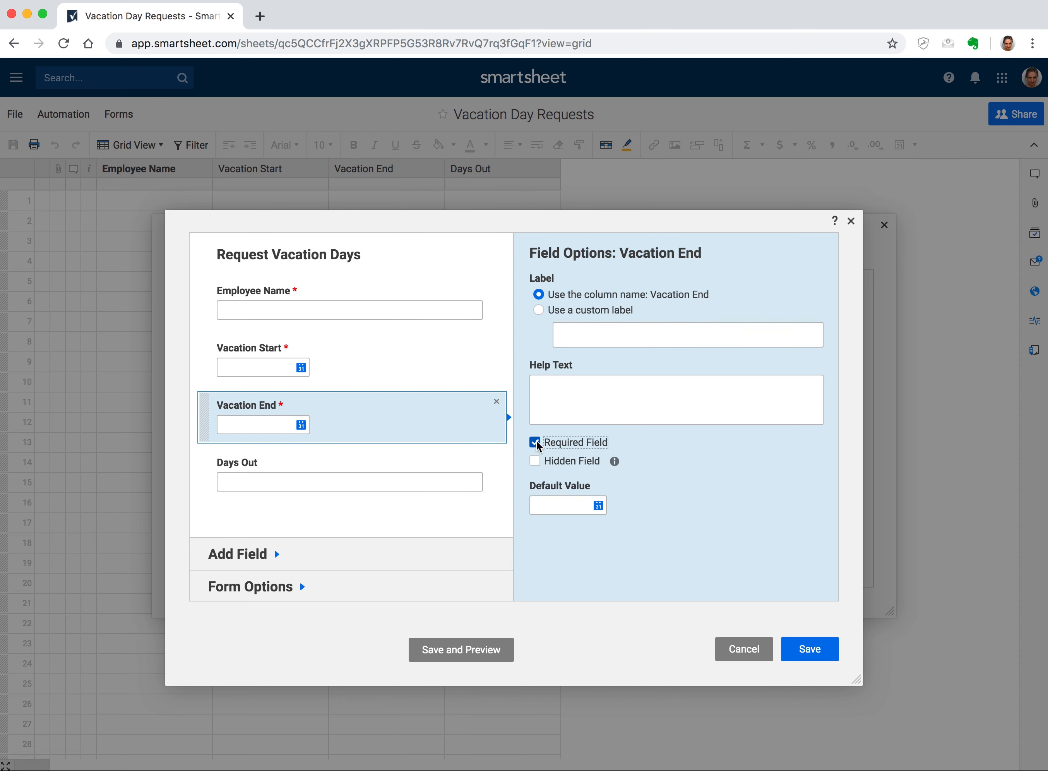
{"action": "left_click", "coordinate": [469, 474]}
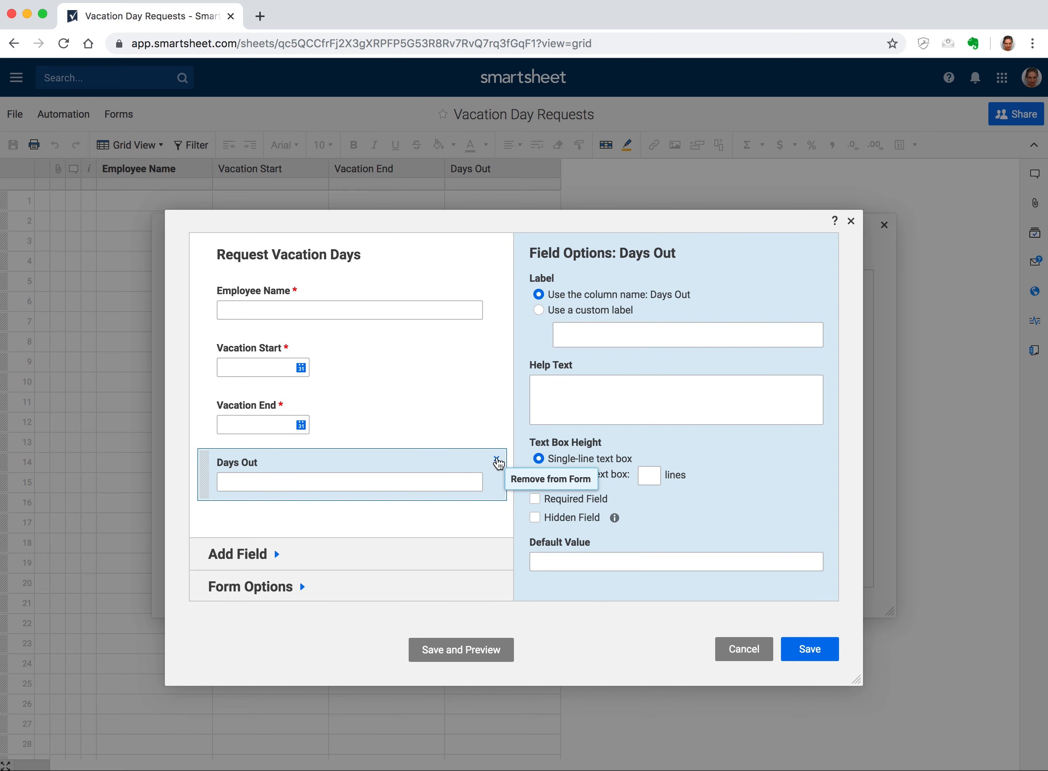
{"action": "left_click", "coordinate": [496, 461]}
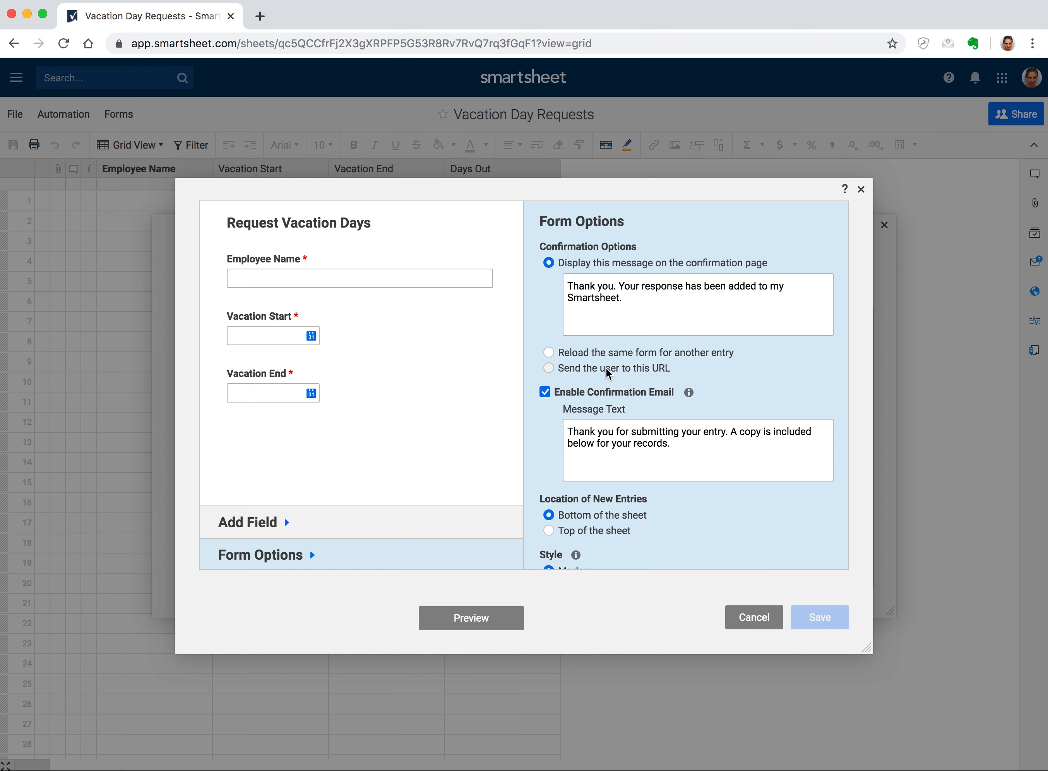
- Review the form's confirmation, entry location, style, access and advanced options without changing them, and close the form editor
{"action": "scroll", "coordinate": [647, 435], "scroll_direction": "down", "scroll_amount": 3}
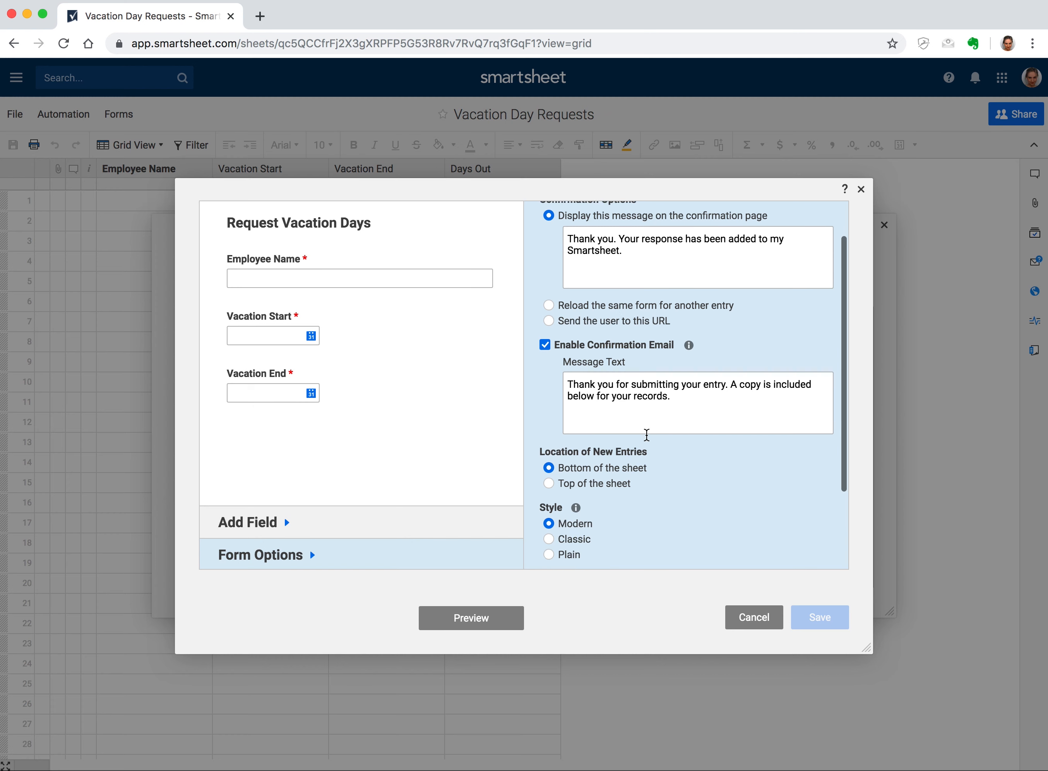
{"action": "scroll", "coordinate": [648, 440], "scroll_direction": "down", "scroll_amount": 2}
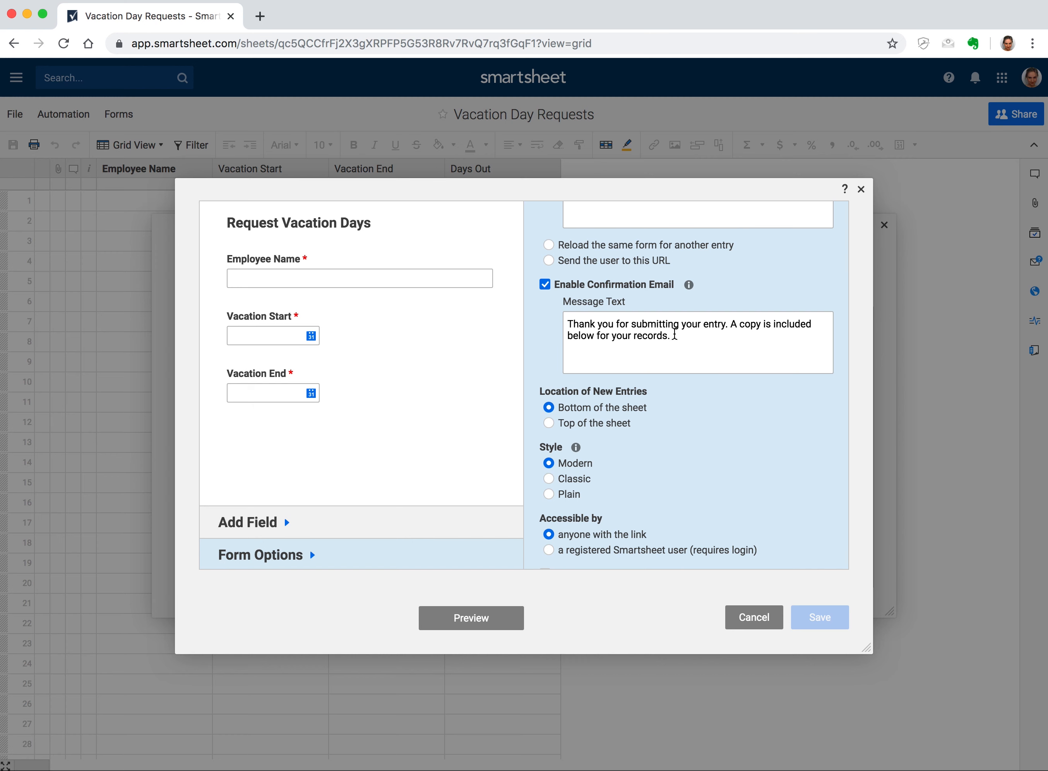
{"action": "scroll", "coordinate": [662, 385], "scroll_direction": "down", "scroll_amount": 1}
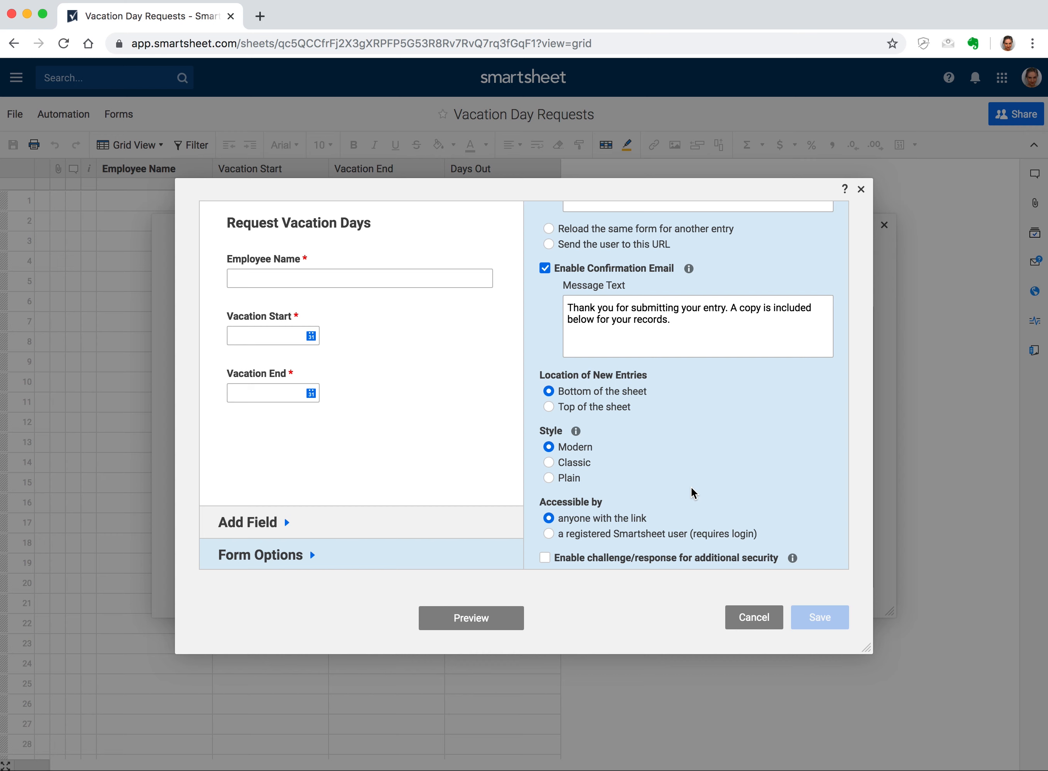
{"action": "scroll", "coordinate": [632, 441], "scroll_direction": "down", "scroll_amount": 1}
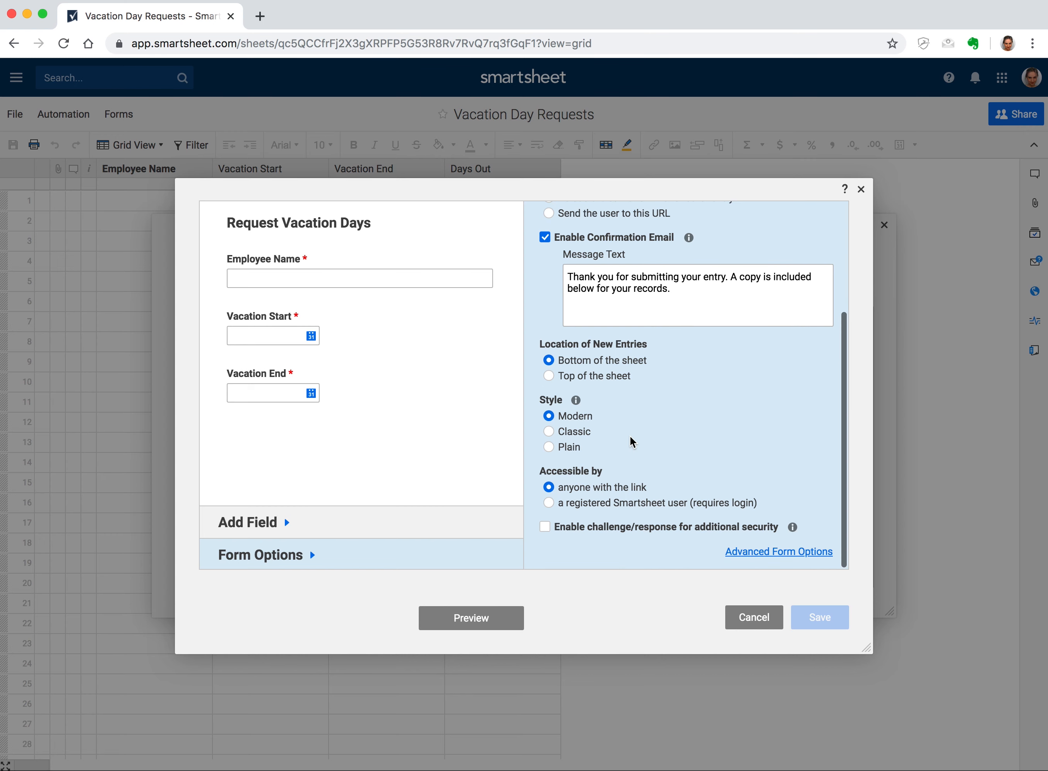
{"action": "mouse_move", "coordinate": [575, 402]}
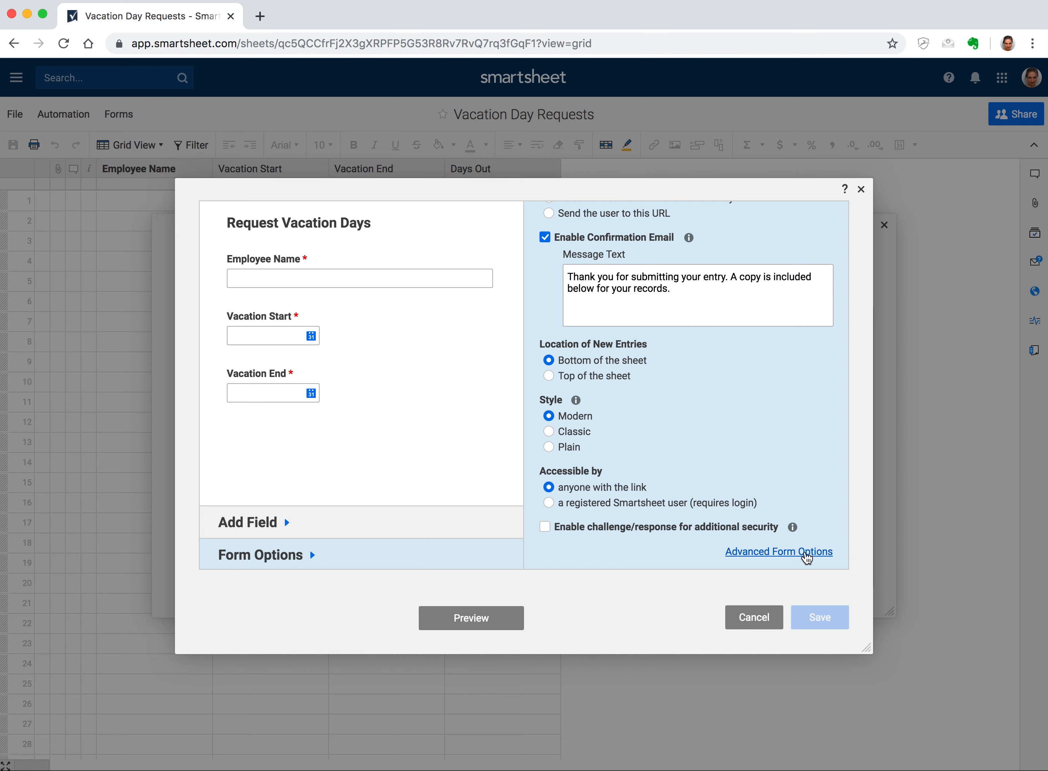
{"action": "left_click", "coordinate": [806, 555]}
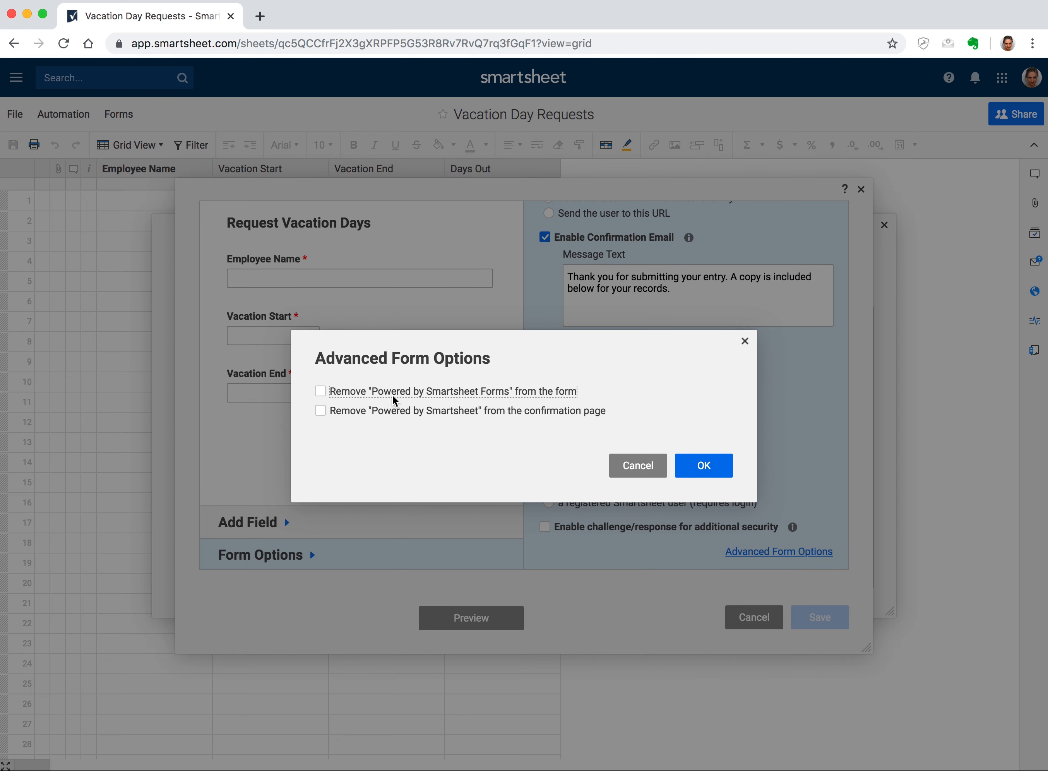
{"action": "left_click", "coordinate": [745, 343]}
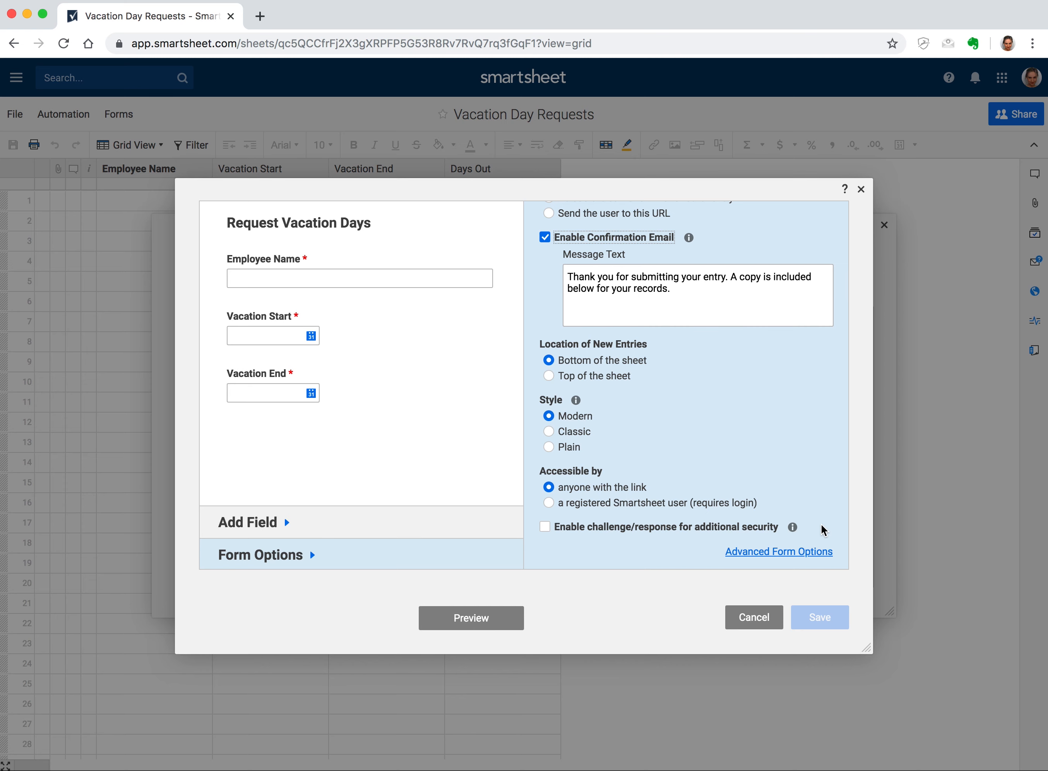
{"action": "left_click", "coordinate": [771, 623]}
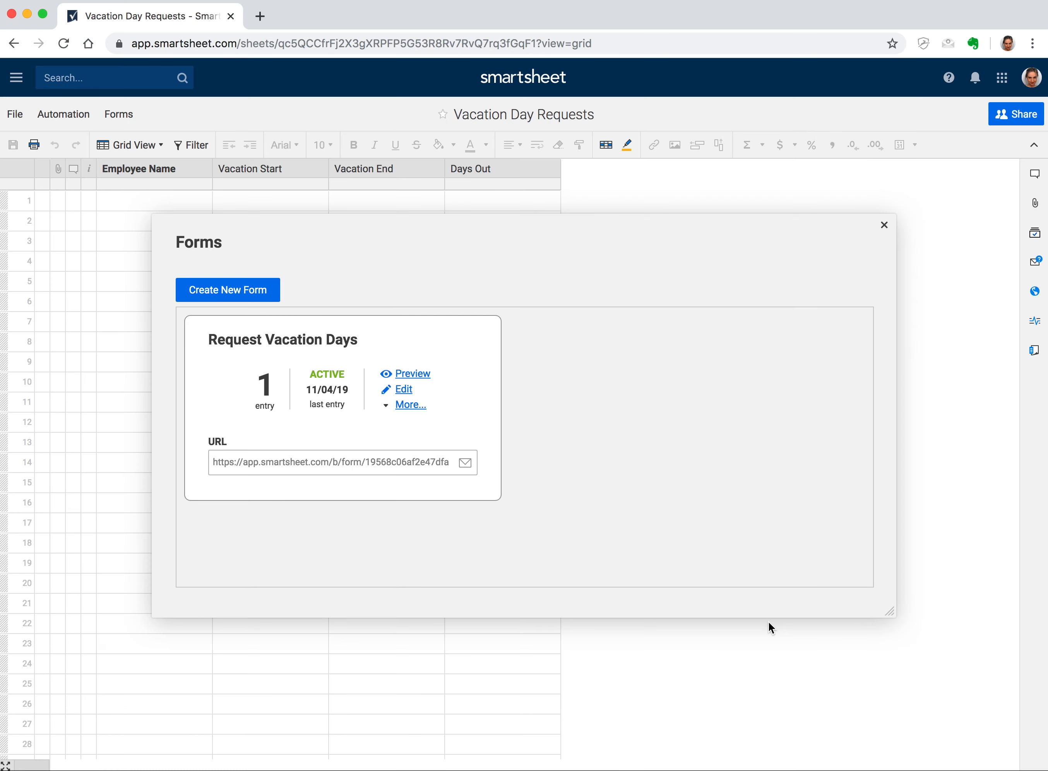
- Preview the form and submit a test request for "Test" from 11/04/2019 to 11/08/2019, and reload the sheet
{"action": "left_click", "coordinate": [404, 377]}
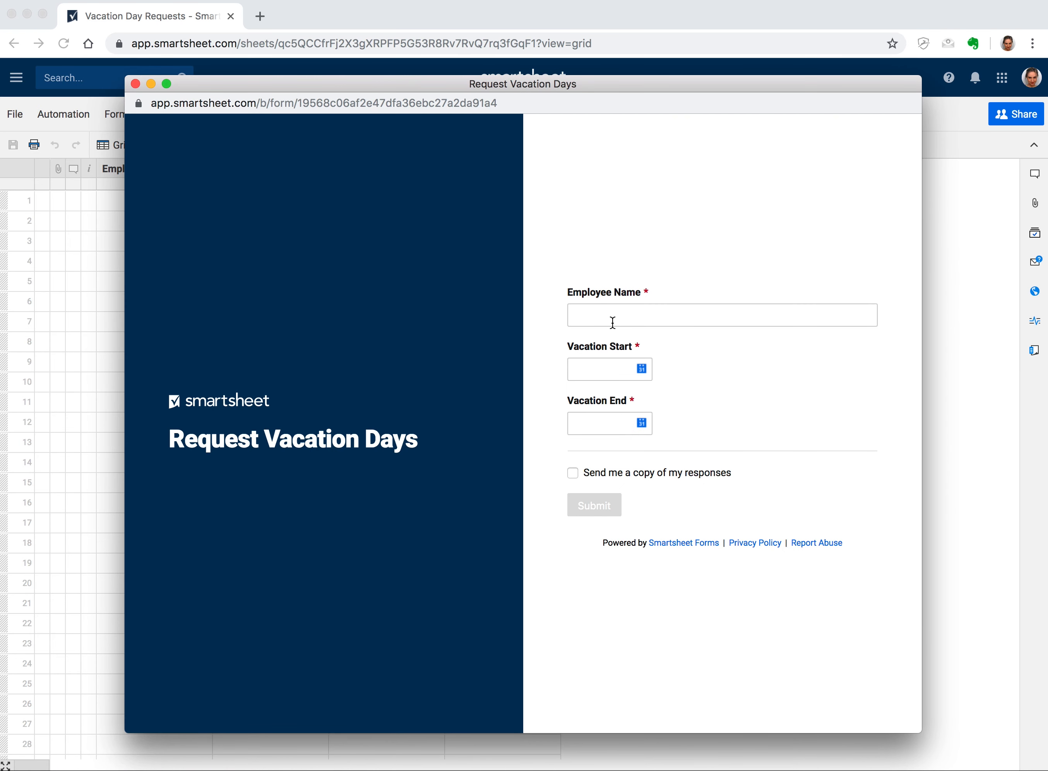
{"action": "left_click", "coordinate": [613, 321]}
{"action": "type", "text": "Test"}
{"action": "left_click", "coordinate": [641, 369]}
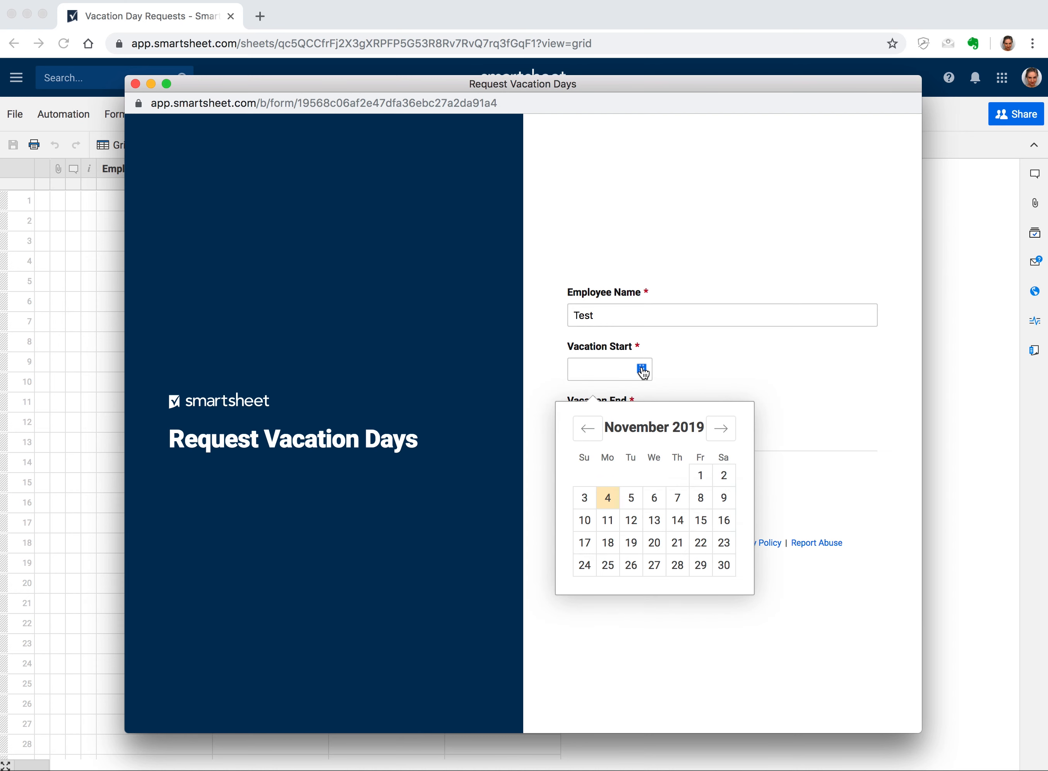
{"action": "left_click", "coordinate": [606, 495]}
{"action": "left_click", "coordinate": [643, 426]}
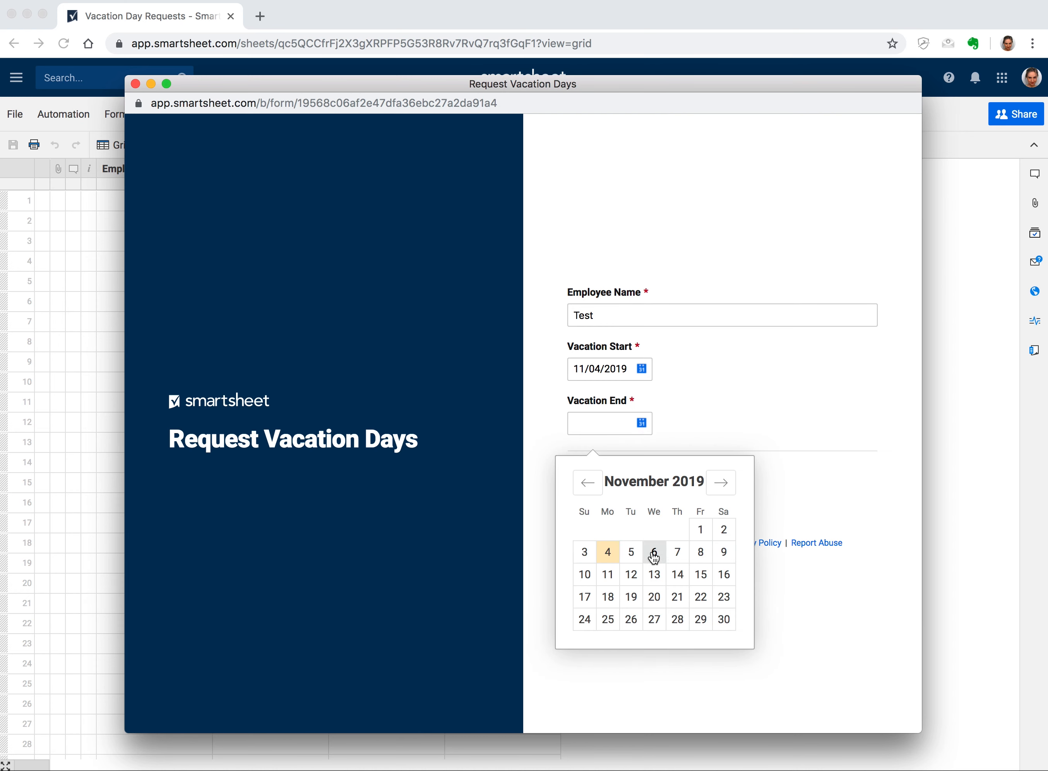
{"action": "left_click", "coordinate": [699, 552]}
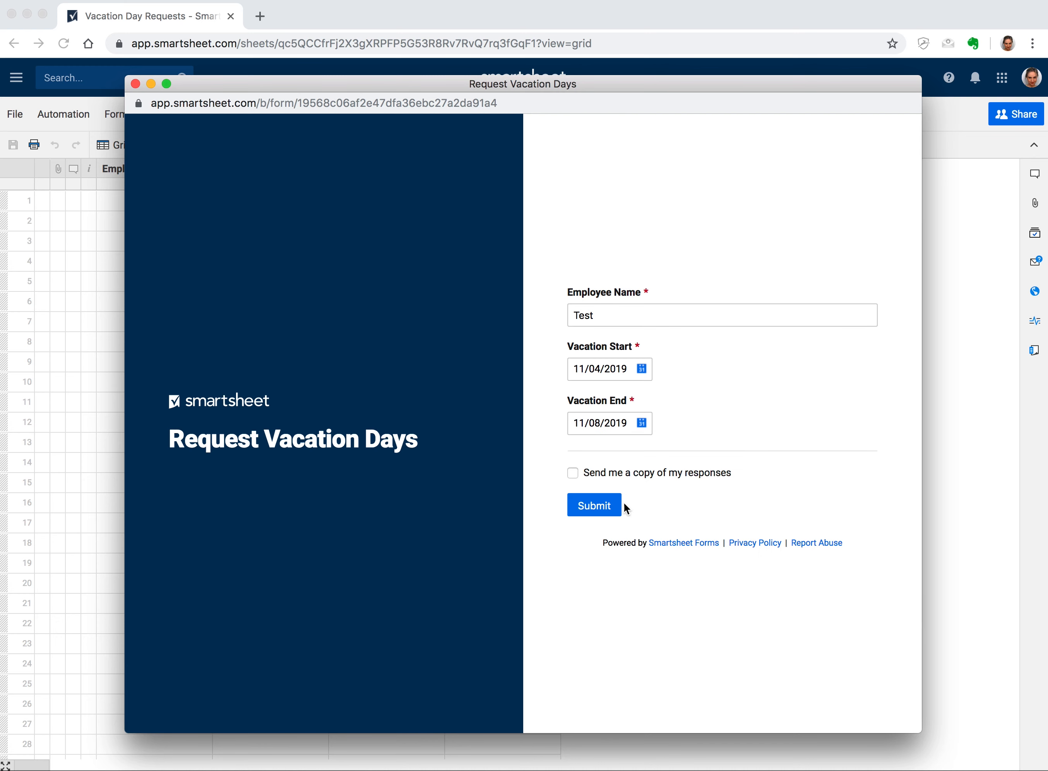
{"action": "left_click", "coordinate": [598, 506]}
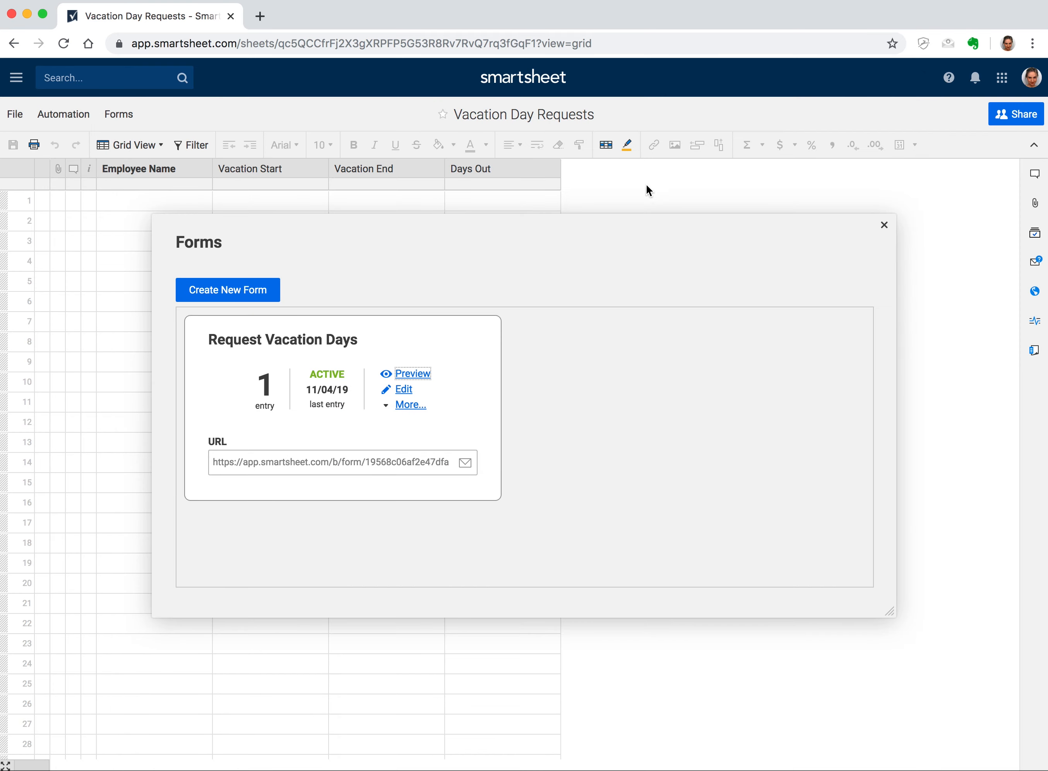
{"action": "left_click", "coordinate": [884, 225]}
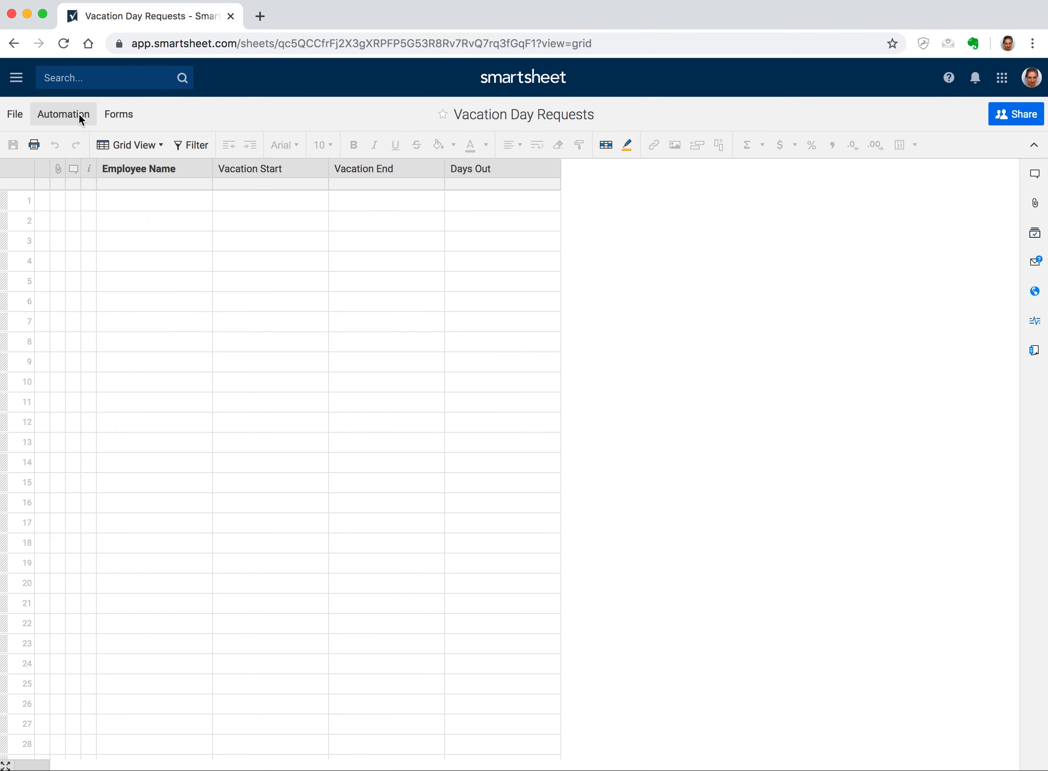
{"action": "left_click", "coordinate": [63, 43]}
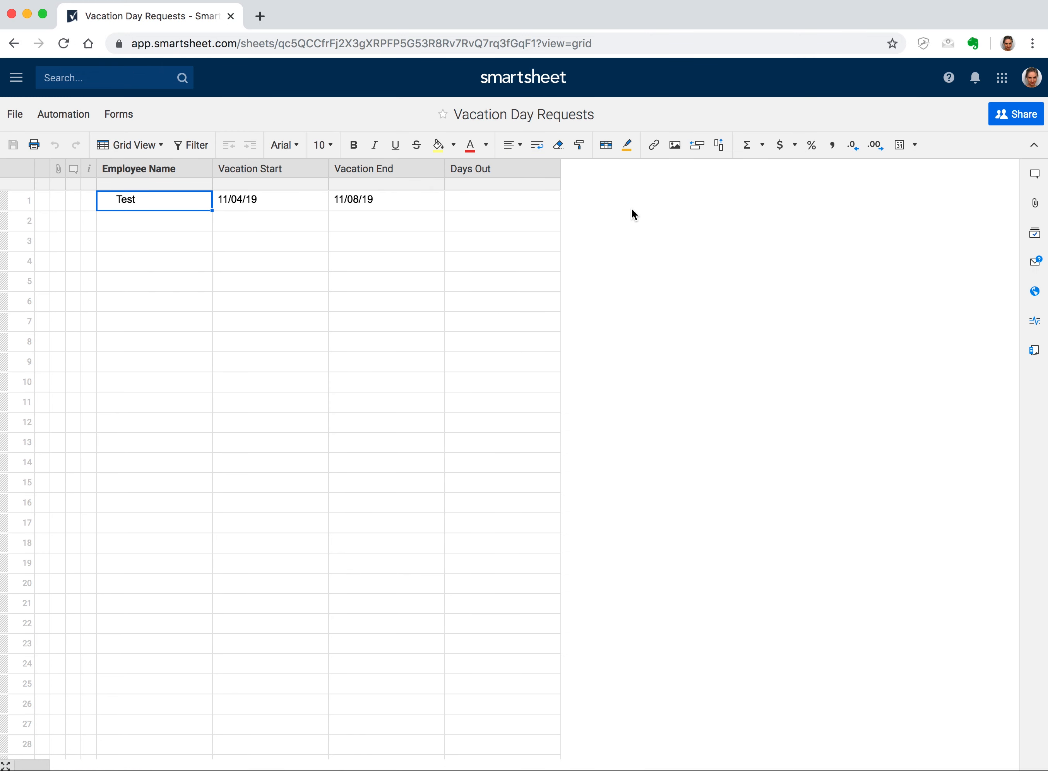
{"action": "left_click", "coordinate": [486, 205]}
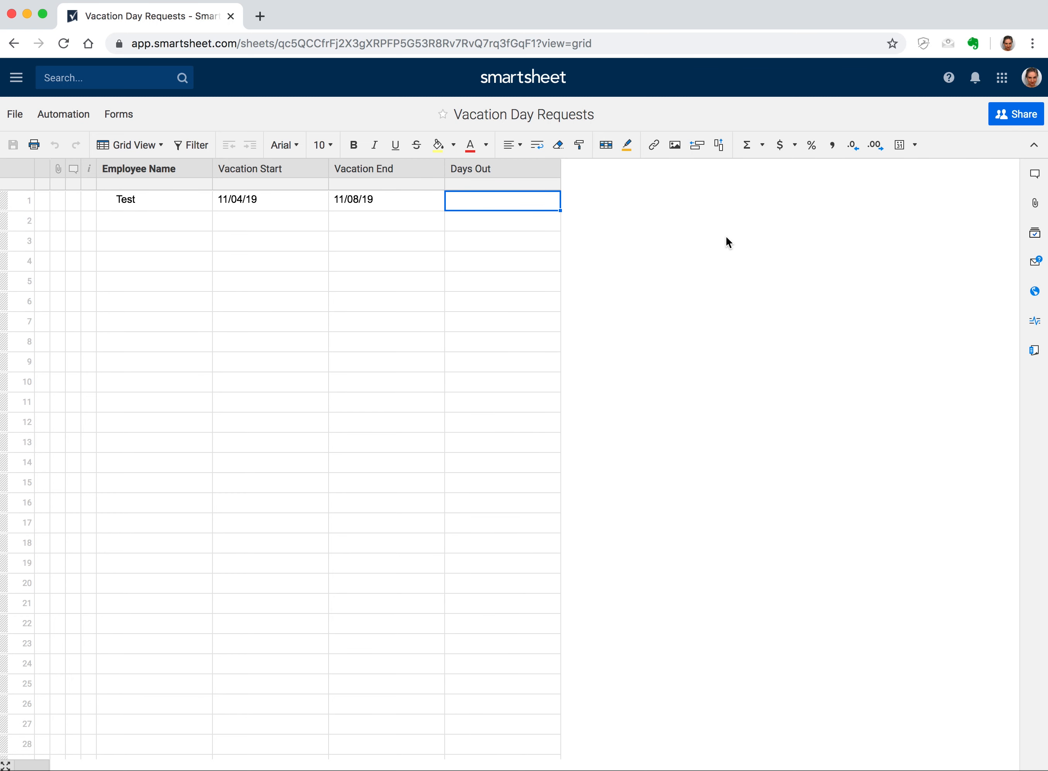
{"action": "type", "text": "=NET"}
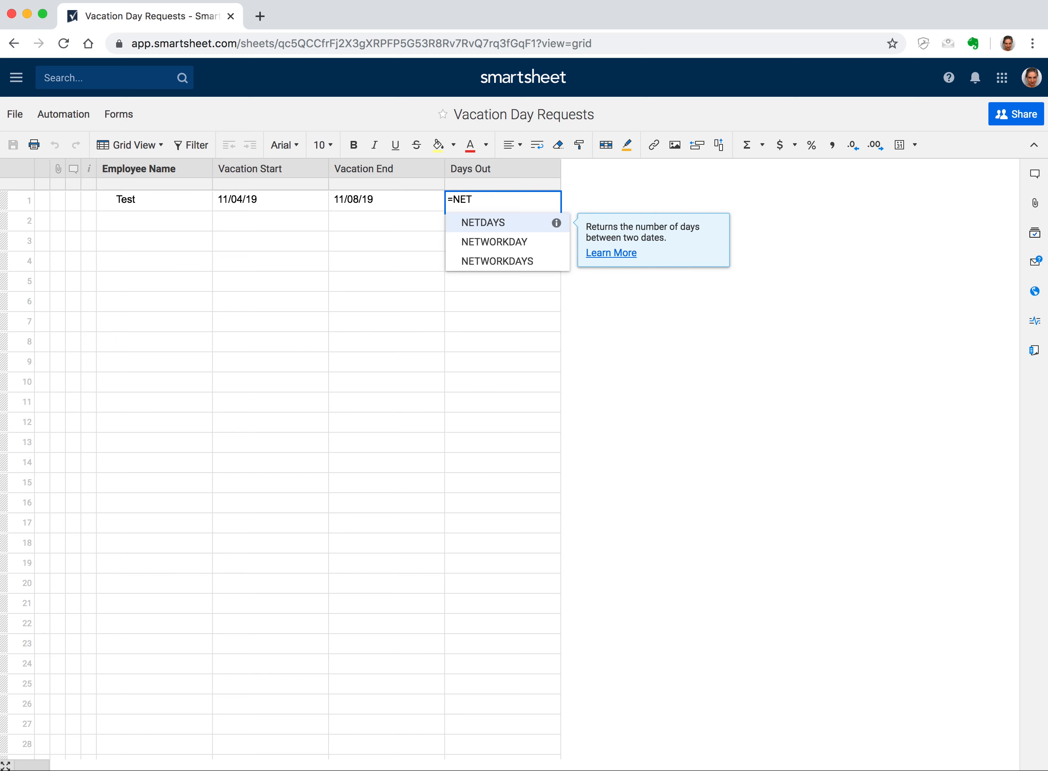
{"action": "key", "text": "Down"}
{"action": "key", "text": "Down"}
{"action": "key", "text": "Down"}
{"action": "left_click", "coordinate": [525, 263]}
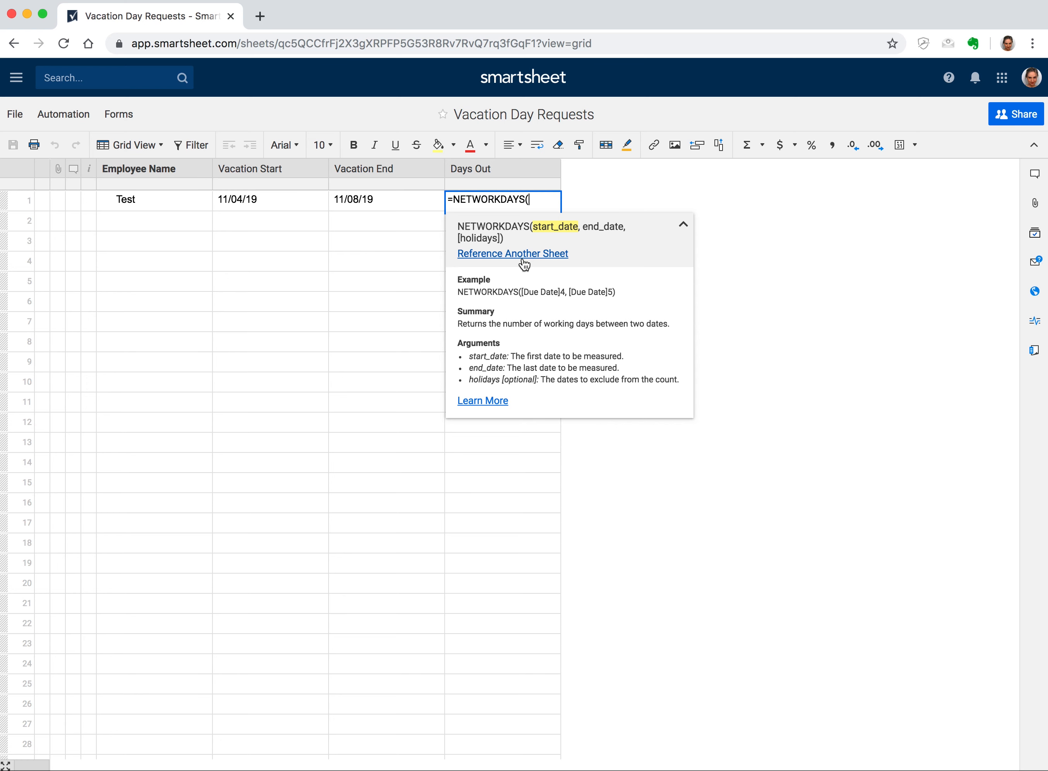
{"action": "left_click", "coordinate": [273, 200]}
{"action": "type", "text": ","}
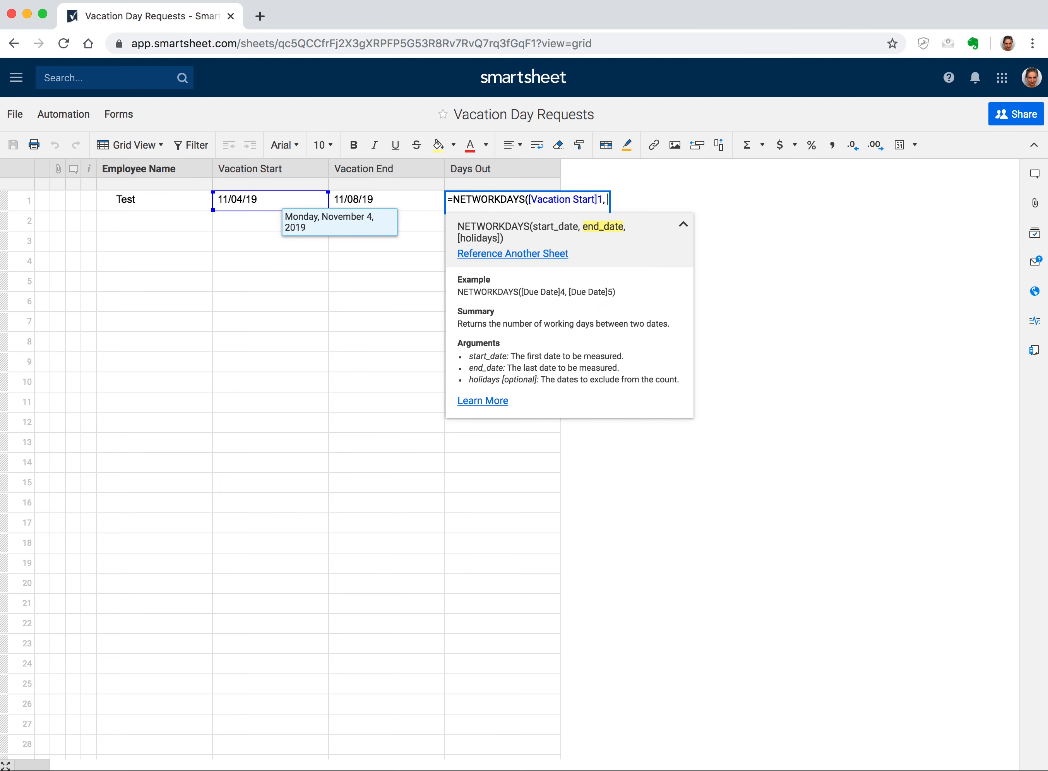
{"action": "left_click", "coordinate": [376, 198]}
{"action": "type", "text": ","}
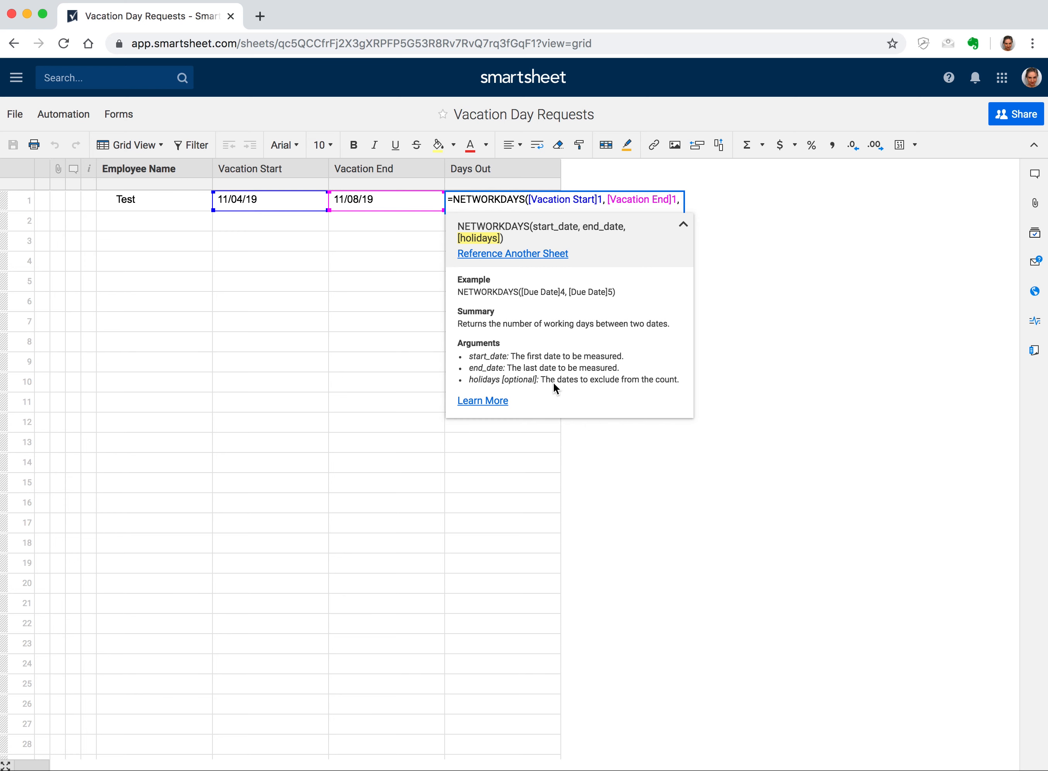
{"action": "key", "text": "Escape"}
- Set the Vacation Start date in row 1 to 12/30/19
{"action": "left_click", "coordinate": [274, 201]}
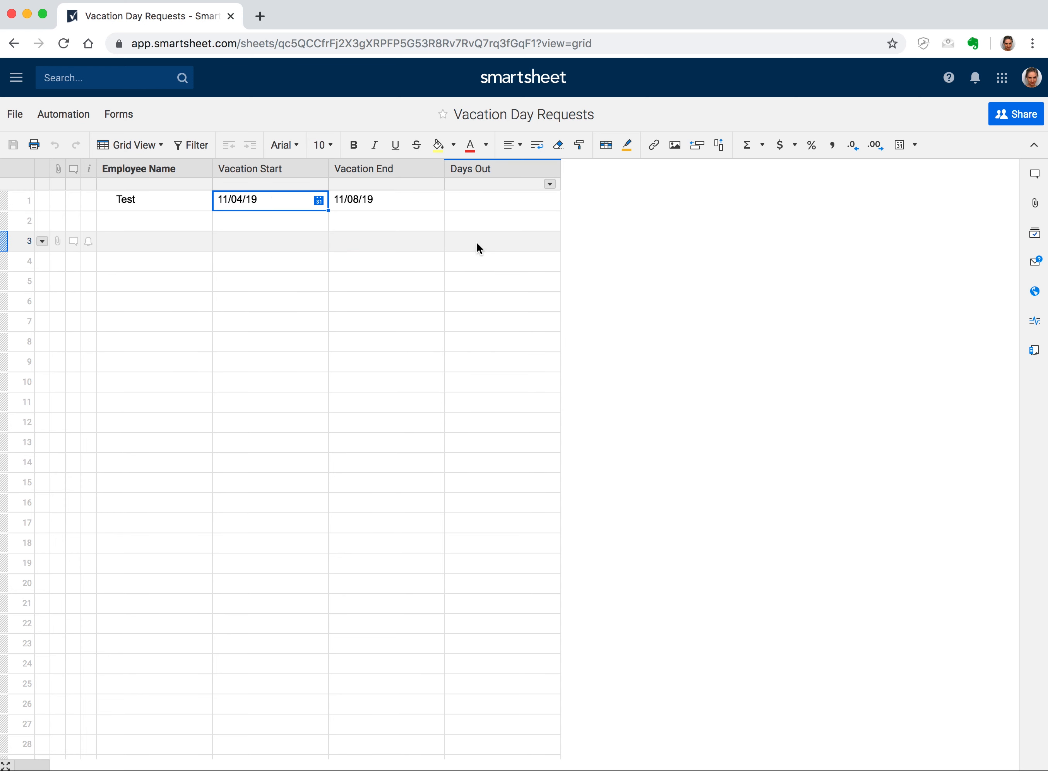
{"action": "left_click", "coordinate": [319, 202]}
{"action": "left_click", "coordinate": [322, 200]}
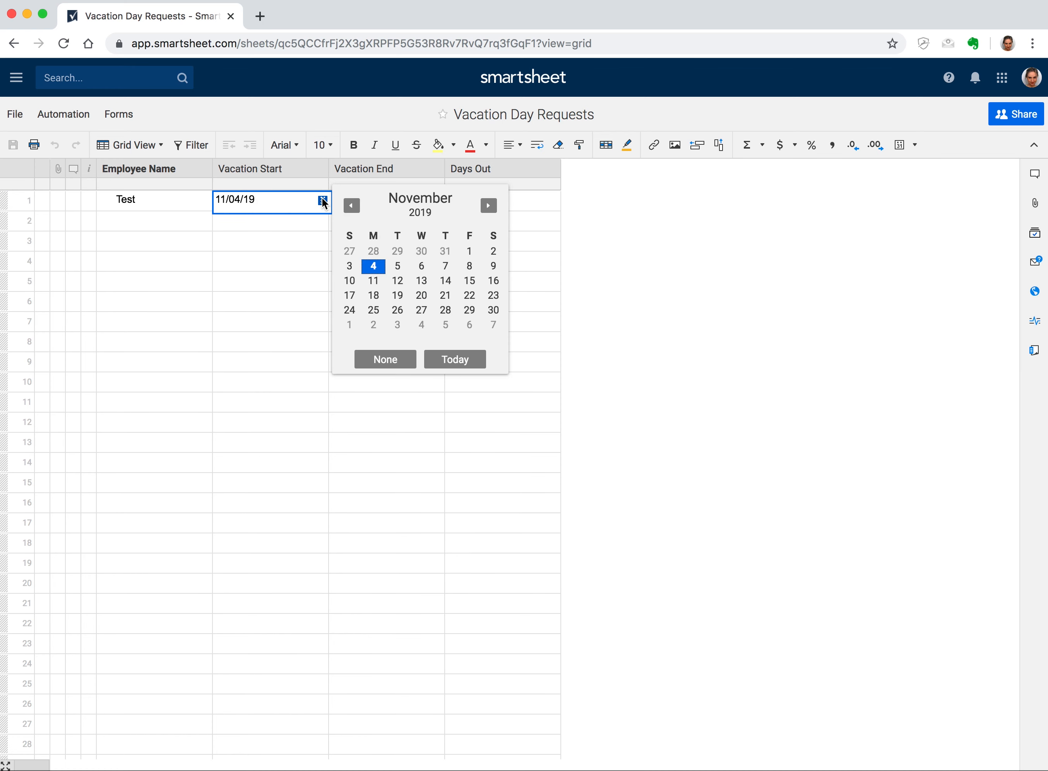
{"action": "left_click", "coordinate": [488, 207]}
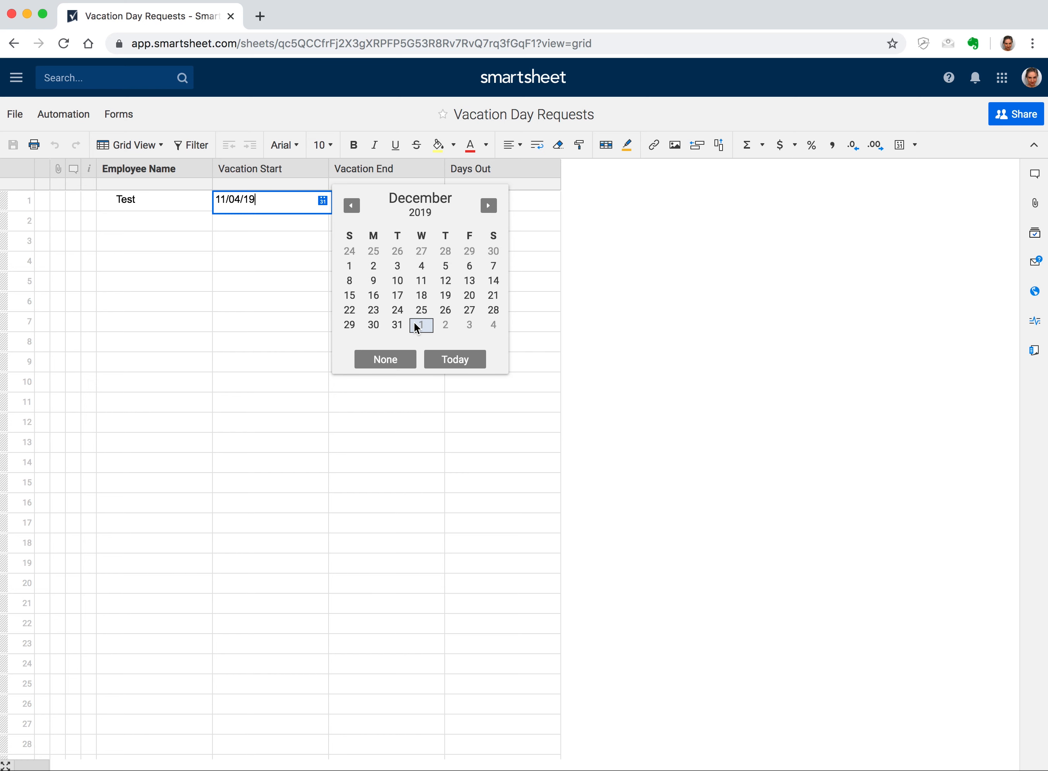
{"action": "left_click", "coordinate": [373, 324]}
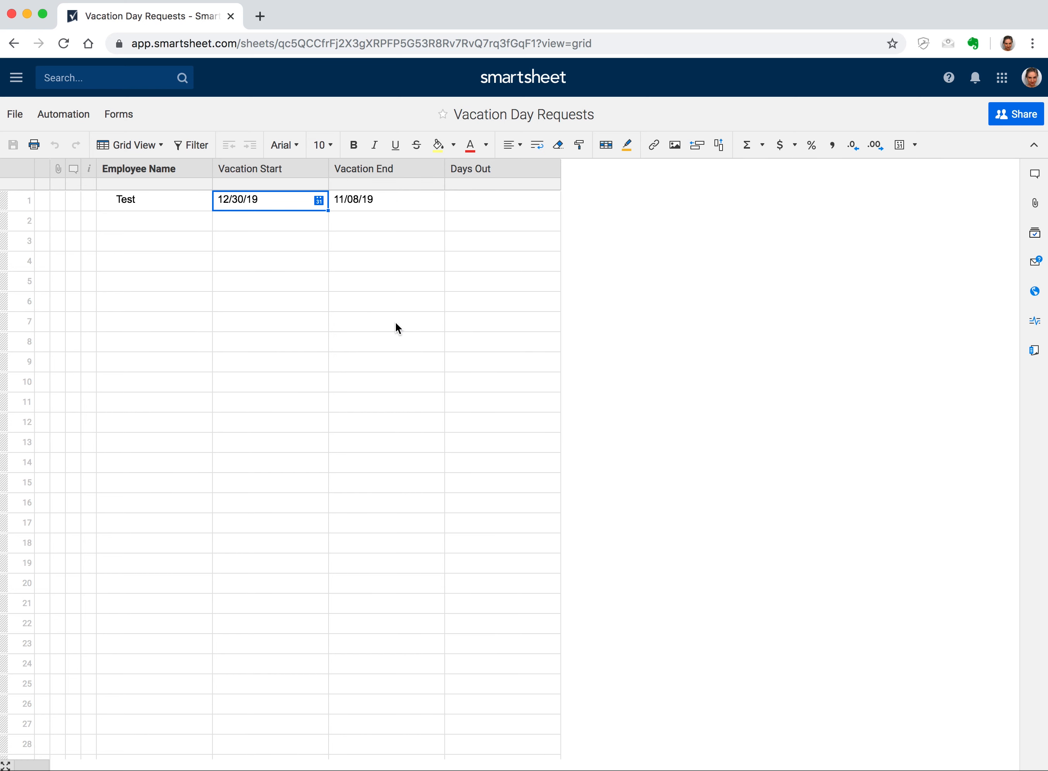
- Set the Vacation End date in row 1 to 01/03/20
{"action": "left_click", "coordinate": [380, 208]}
{"action": "left_click", "coordinate": [440, 201]}
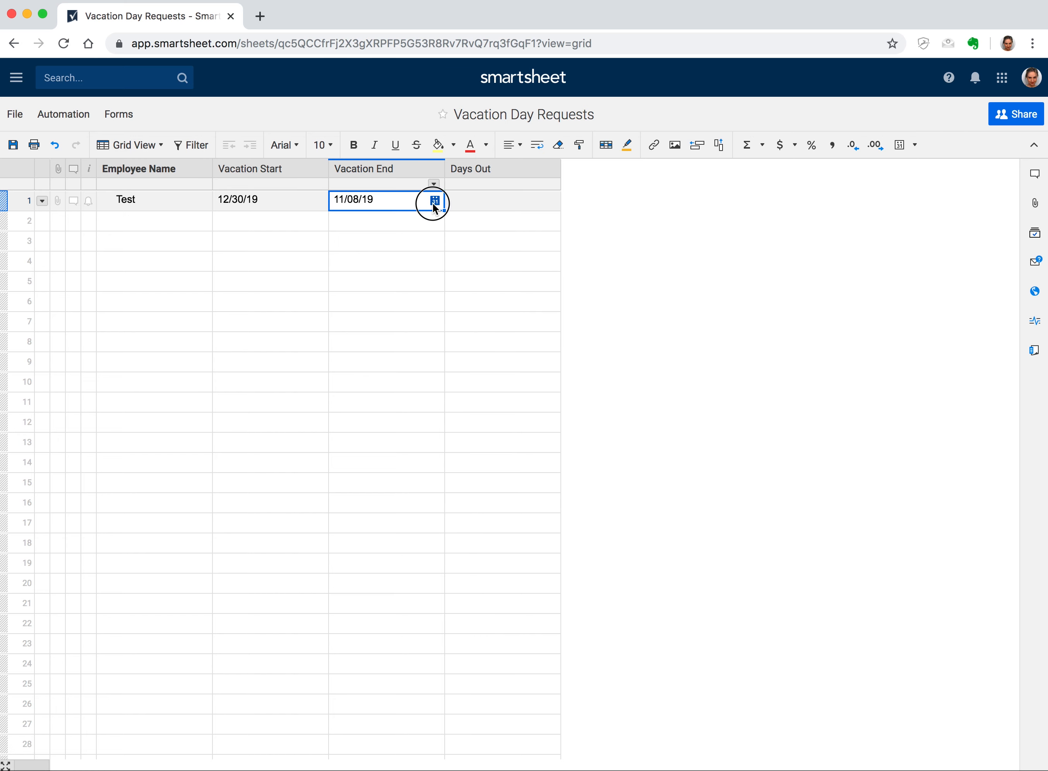
{"action": "left_click", "coordinate": [604, 206]}
{"action": "left_click", "coordinate": [604, 206]}
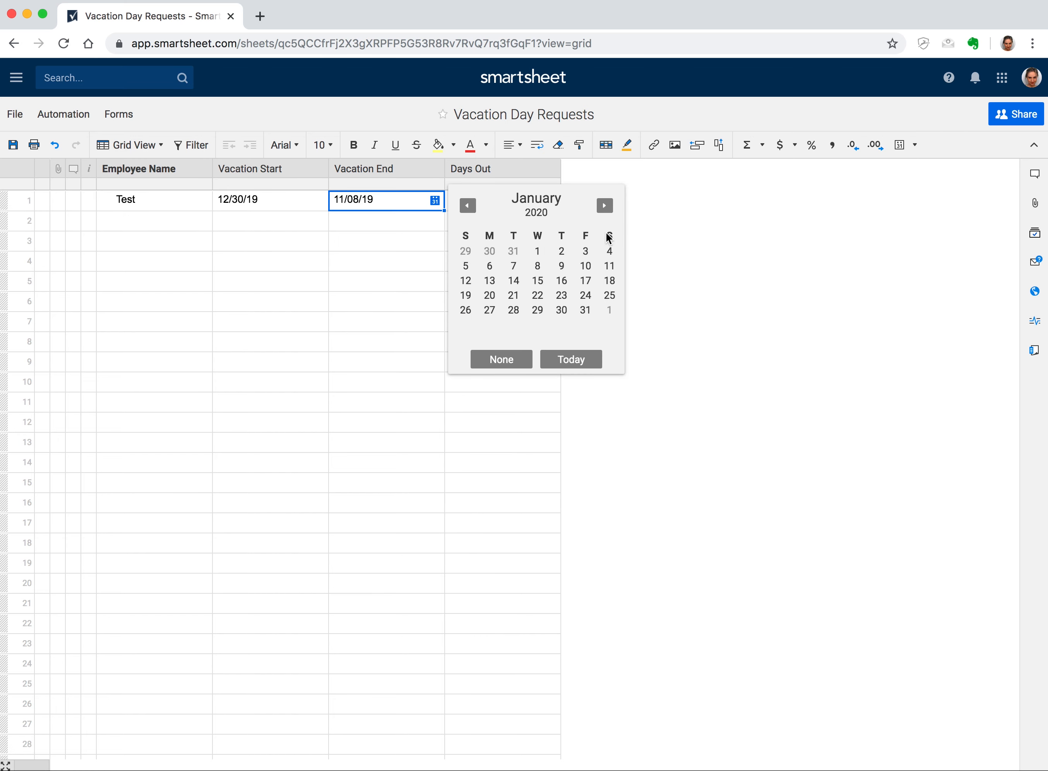
{"action": "left_click", "coordinate": [576, 252]}
- Enter the formula =NETWORKDAYS([Vacation Start]1, [Vacation End]1) in the Days Out cell of row 1
{"action": "left_click", "coordinate": [519, 207]}
{"action": "type", "text": "="}
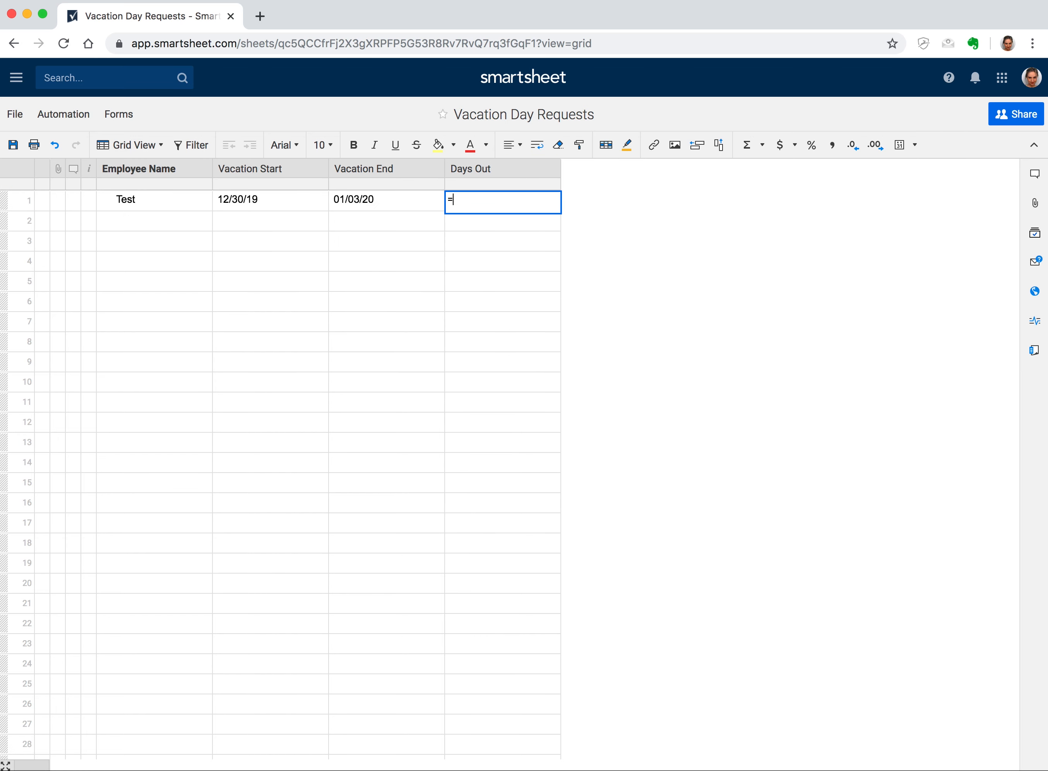
{"action": "type", "text": "NET"}
{"action": "key", "text": "Down"}
{"action": "key", "text": "Down"}
{"action": "key", "text": "Return"}
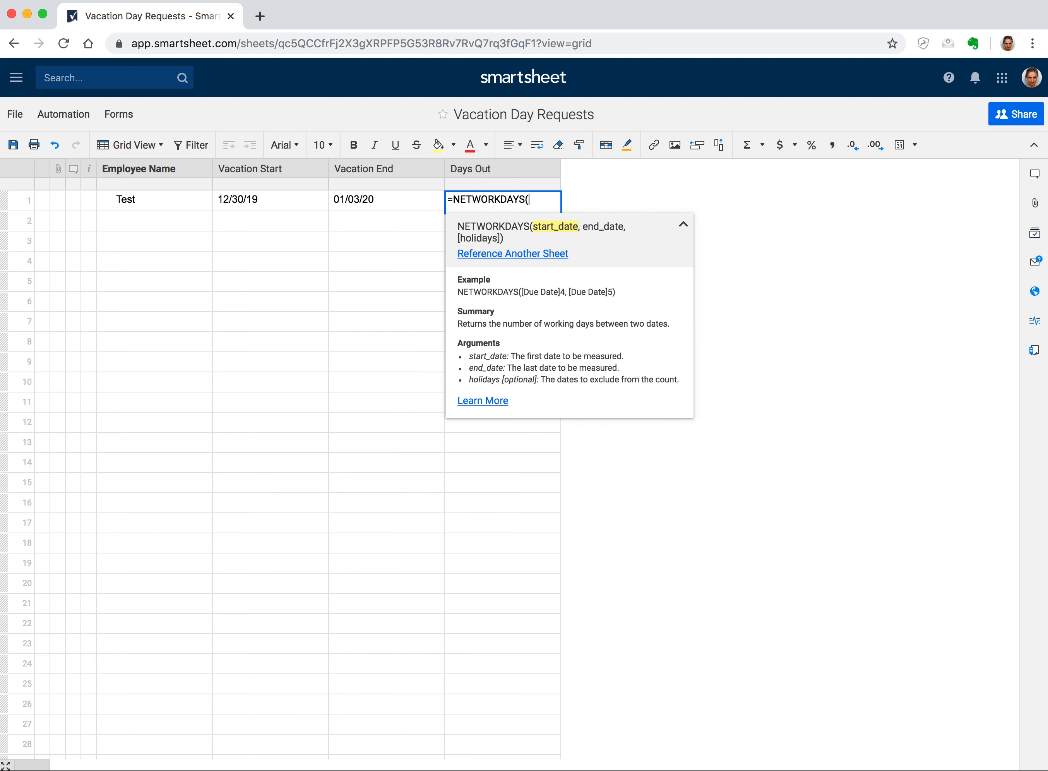
{"action": "left_click", "coordinate": [273, 209]}
{"action": "type", "text": ","}
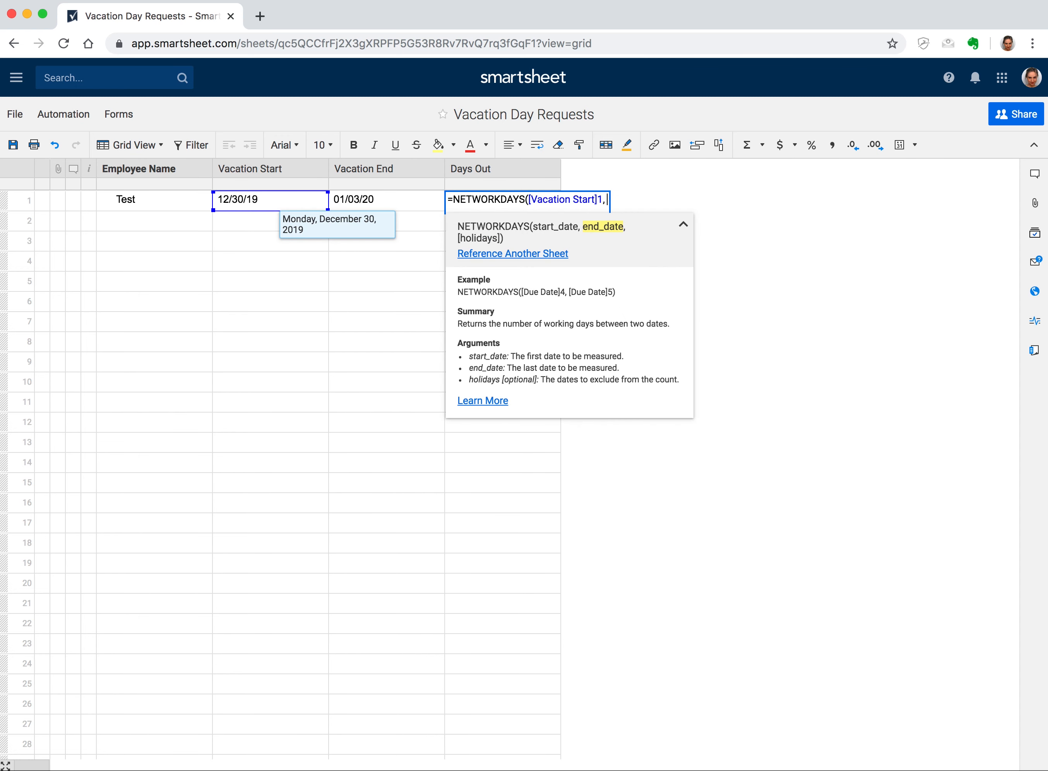
{"action": "left_click", "coordinate": [359, 195]}
{"action": "type", "text": ")"}
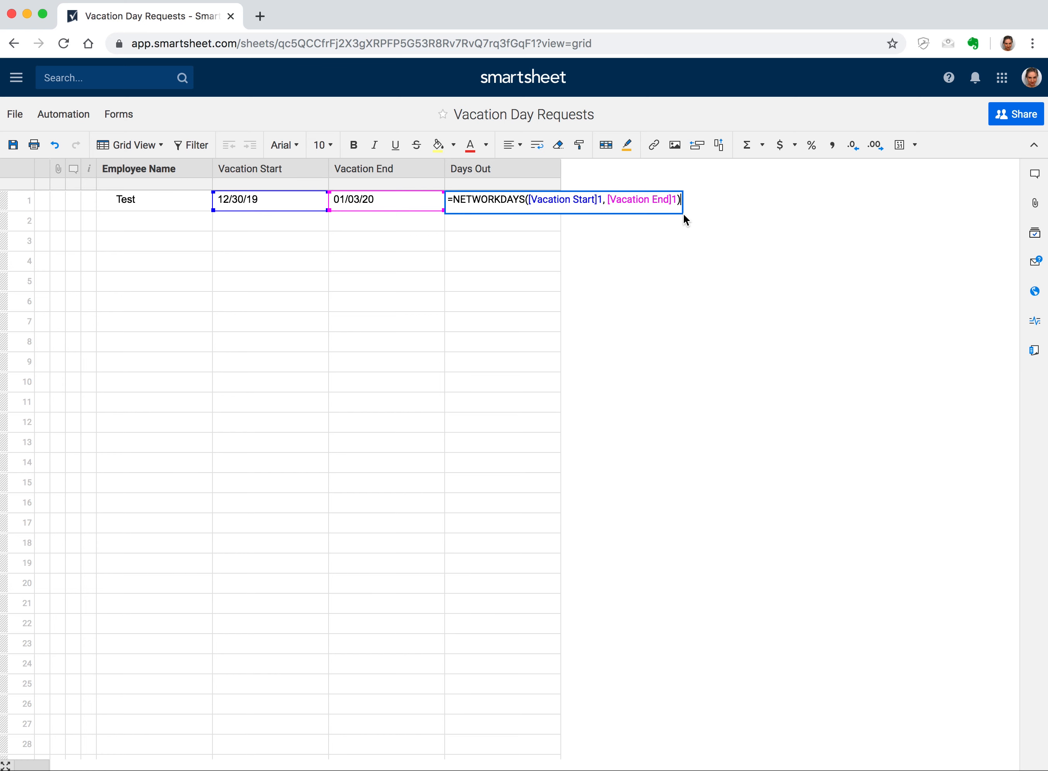
{"action": "key", "text": "Return"}
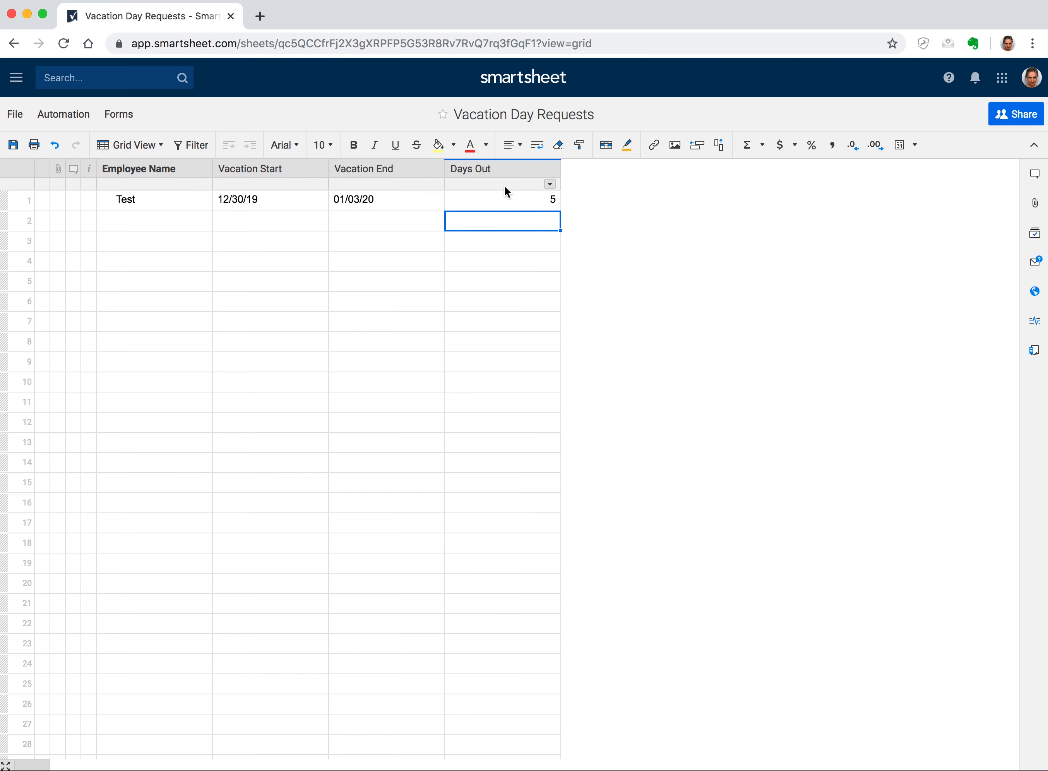
{"action": "left_click", "coordinate": [501, 196]}
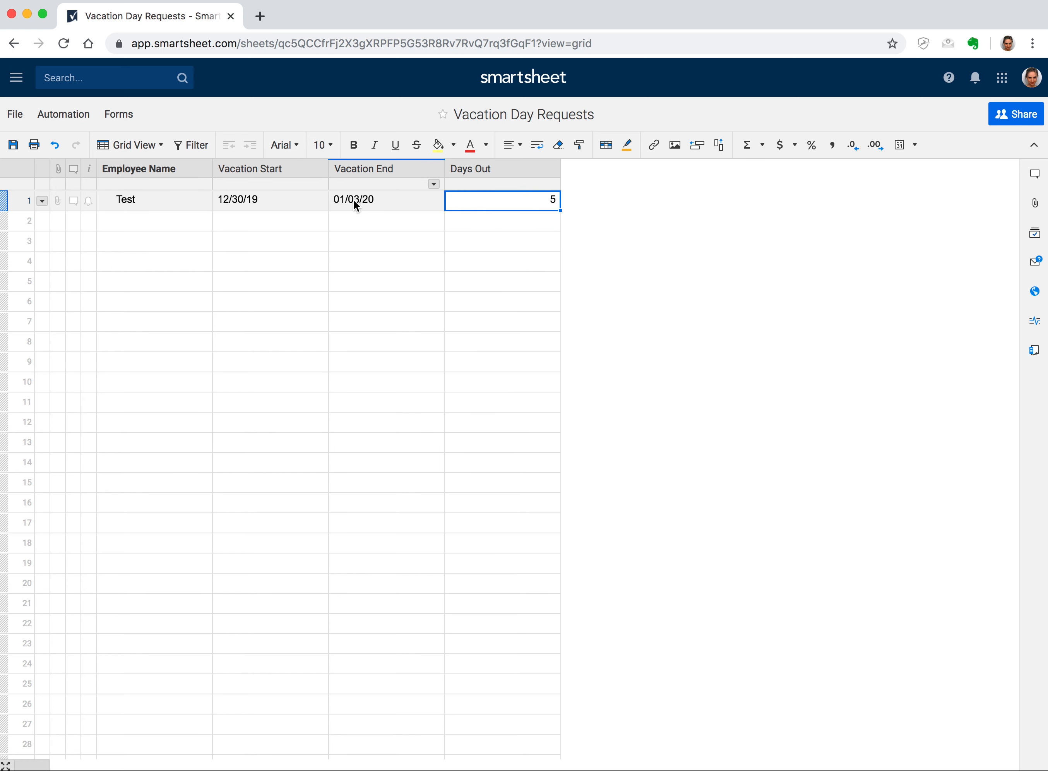
{"action": "double_click", "coordinate": [551, 199]}
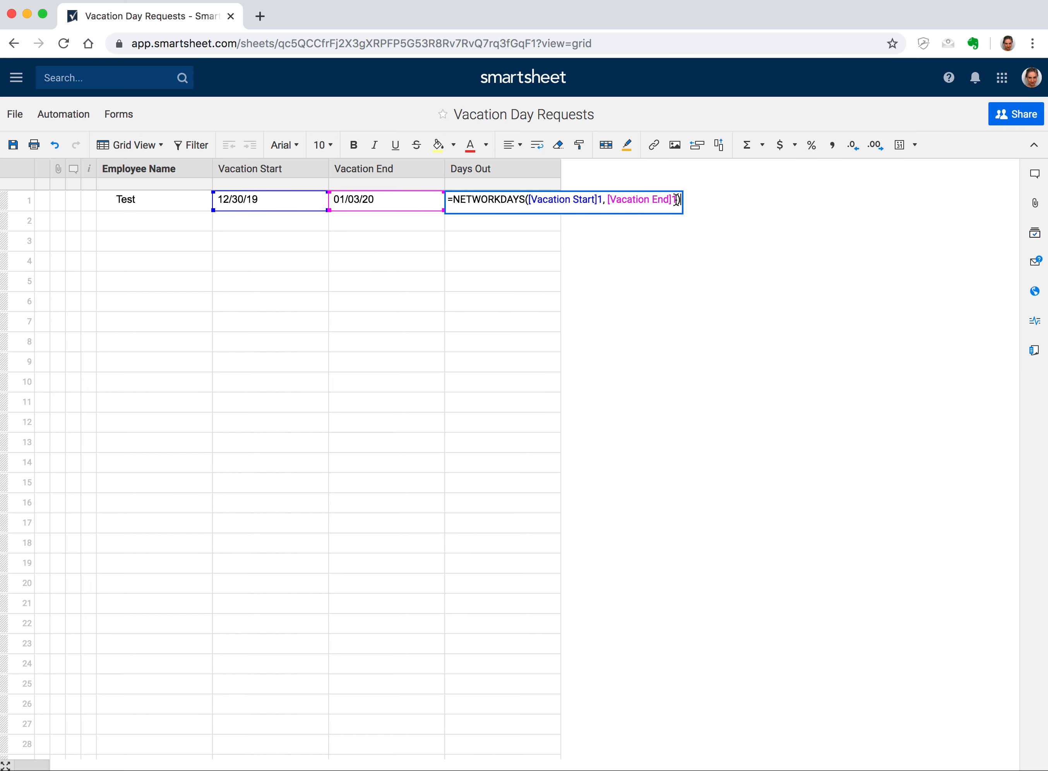
{"action": "left_click", "coordinate": [678, 198]}
{"action": "type", "text": ","}
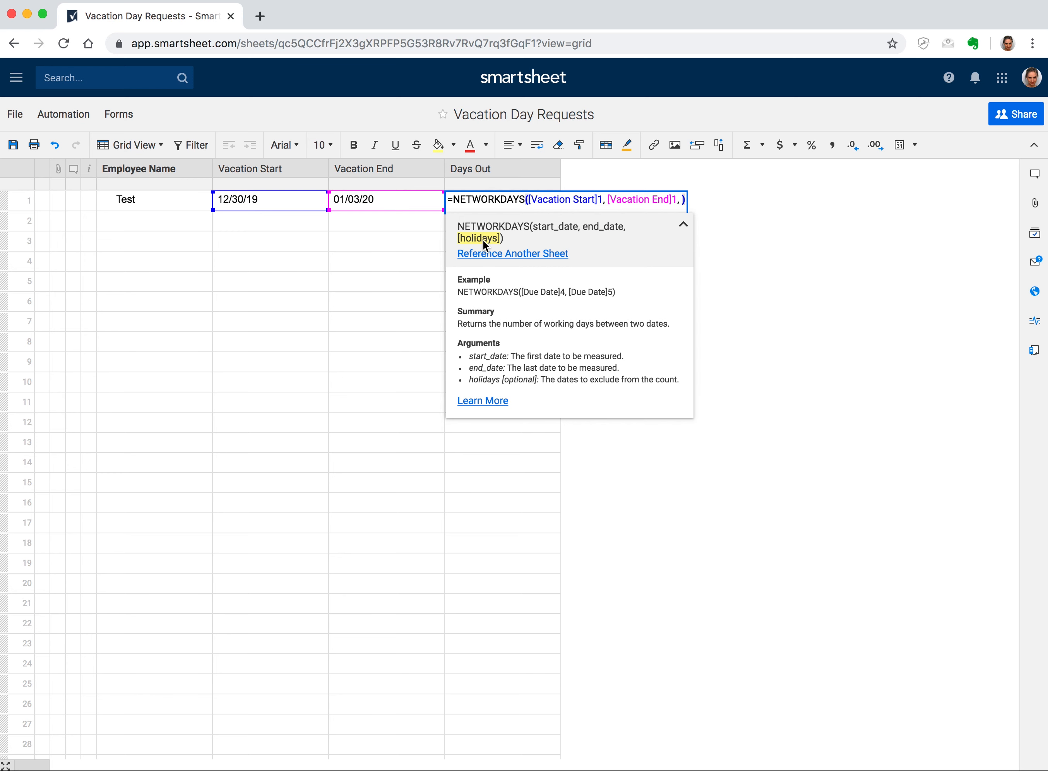
{"action": "key", "text": "BackSpace"}
{"action": "key", "text": "BackSpace"}
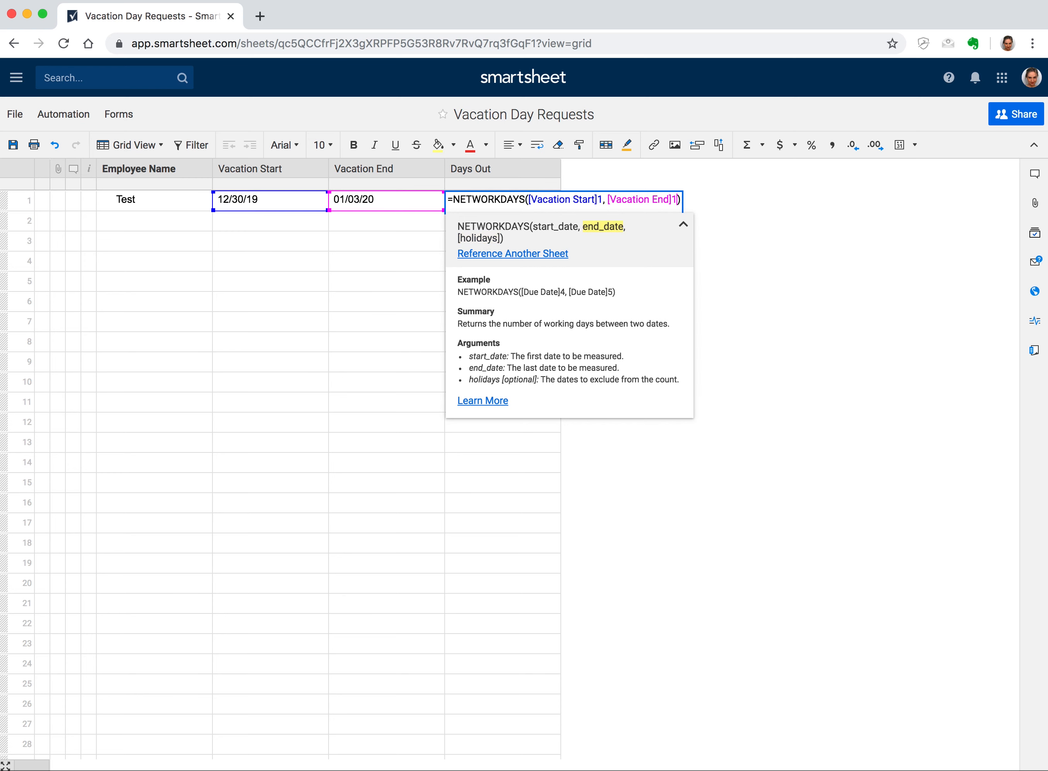
{"action": "key", "text": "Return"}
- Insert a Text/Number column named "Adjustments" directly before the Days Out column
{"action": "left_click", "coordinate": [513, 176]}
{"action": "left_click", "coordinate": [550, 184]}
{"action": "left_click", "coordinate": [558, 198]}
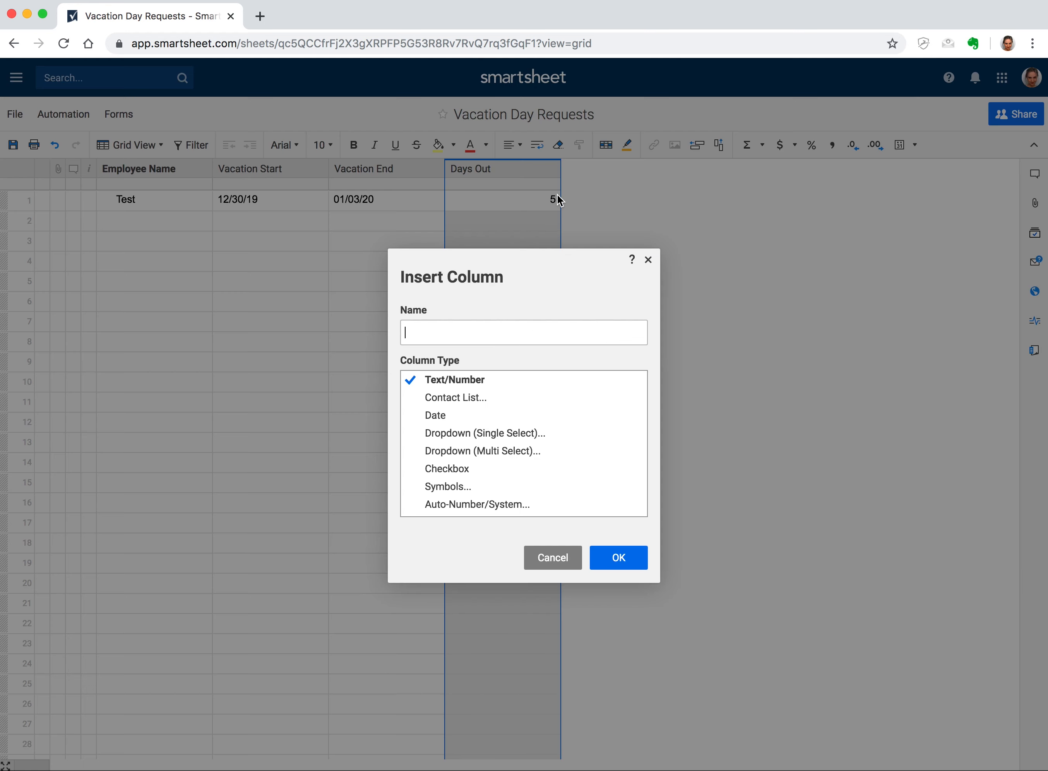
{"action": "type", "text": "Adjustments"}
{"action": "key", "text": "Return"}
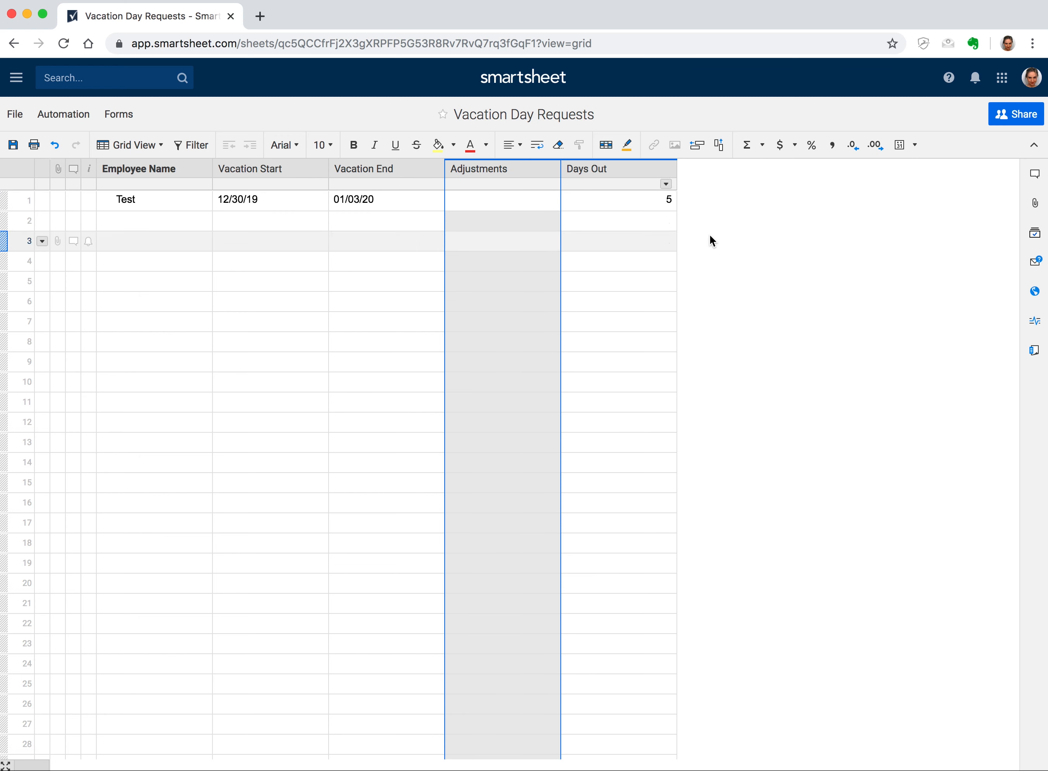
- Enter 1 in the Adjustments cell of row 1
{"action": "left_click", "coordinate": [492, 208]}
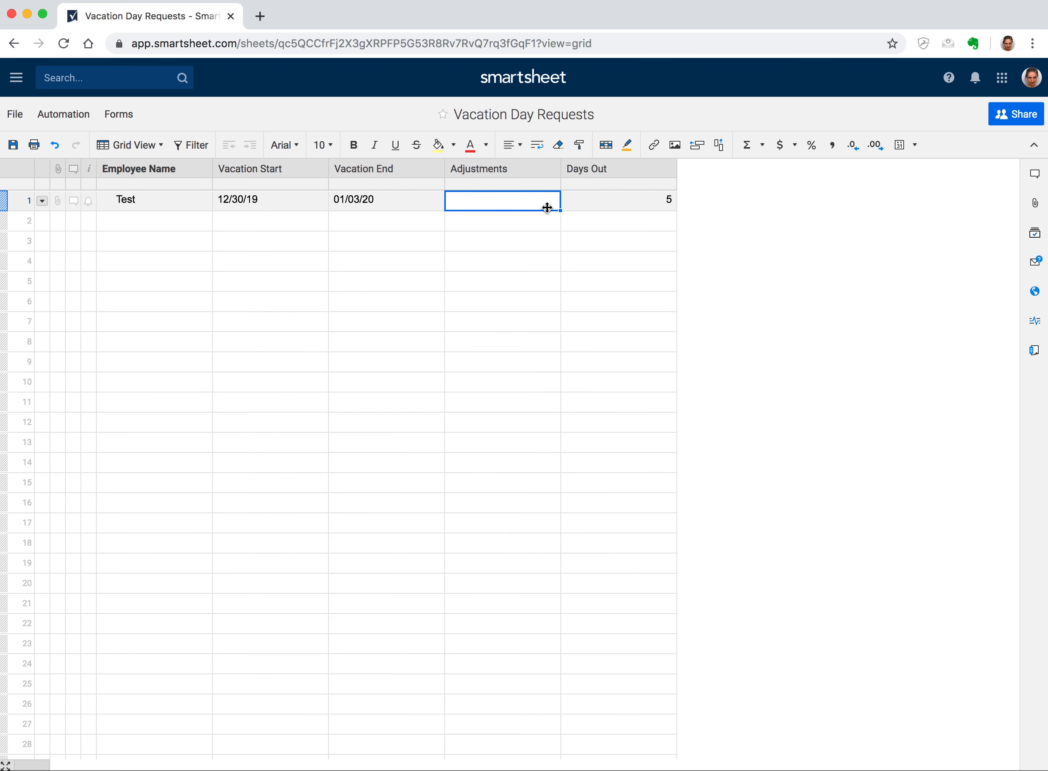
{"action": "type", "text": "1"}
{"action": "key", "text": "Return"}
- Extend the NETWORKDAYS formula in the Days Out cell of row 1 to subtract that row's Adjustments cell
{"action": "left_click", "coordinate": [636, 205]}
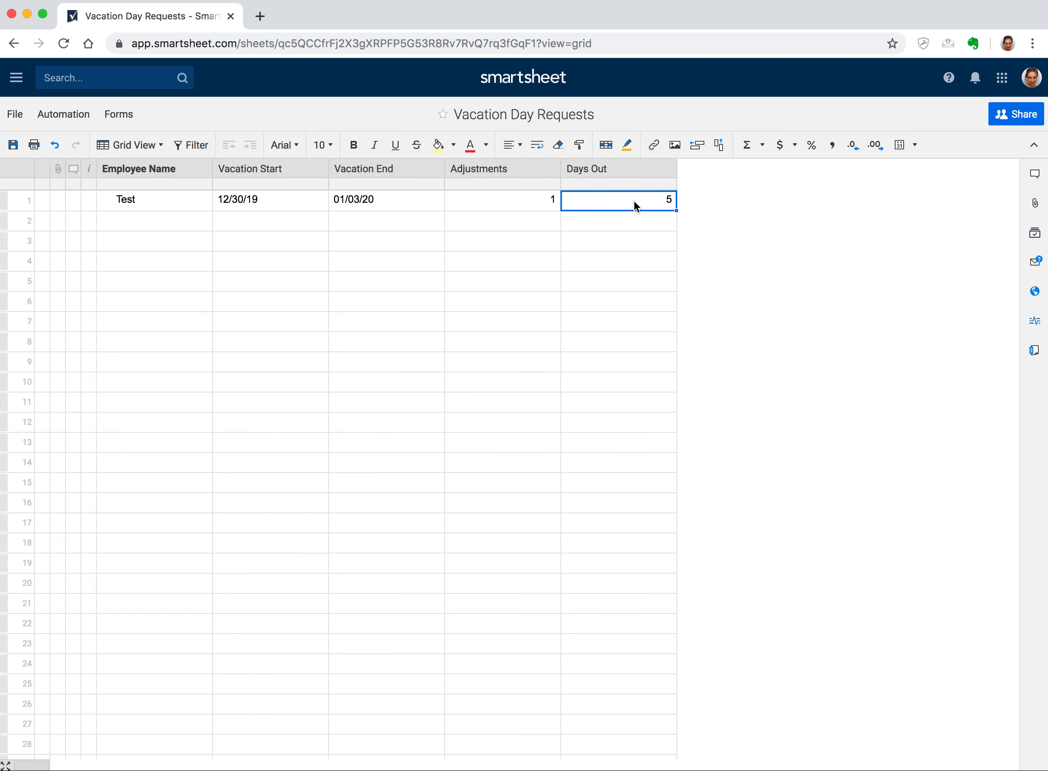
{"action": "double_click", "coordinate": [636, 206]}
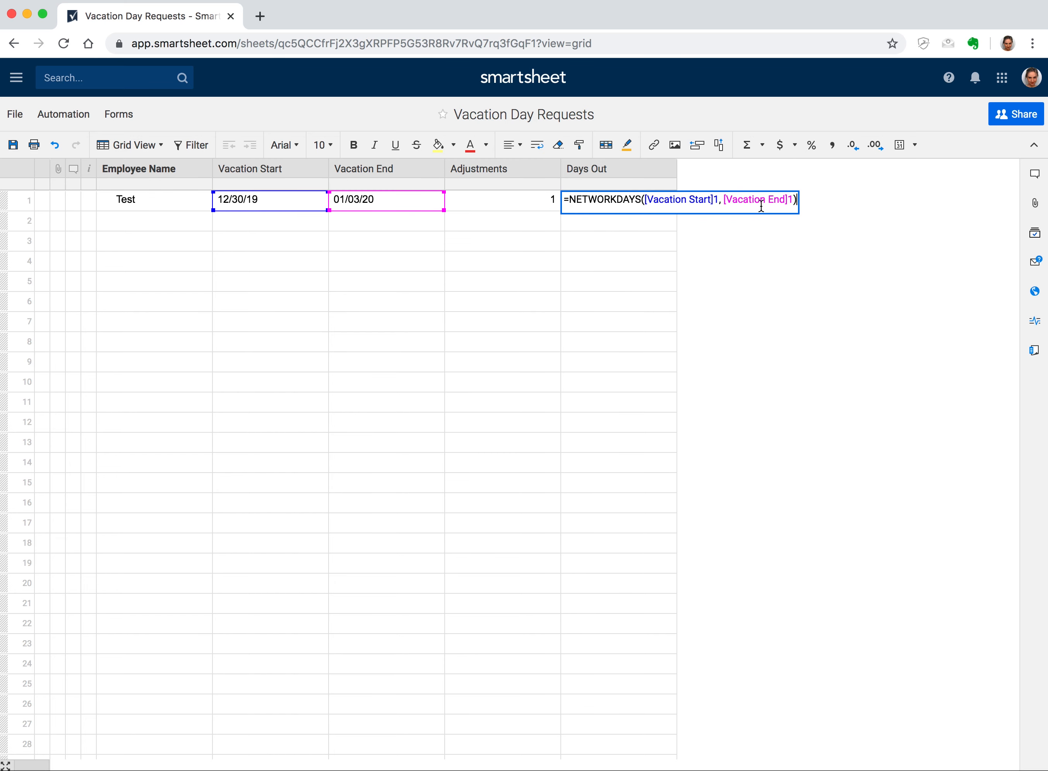
{"action": "type", "text": "-"}
{"action": "left_click", "coordinate": [537, 202]}
{"action": "key", "text": "Return"}
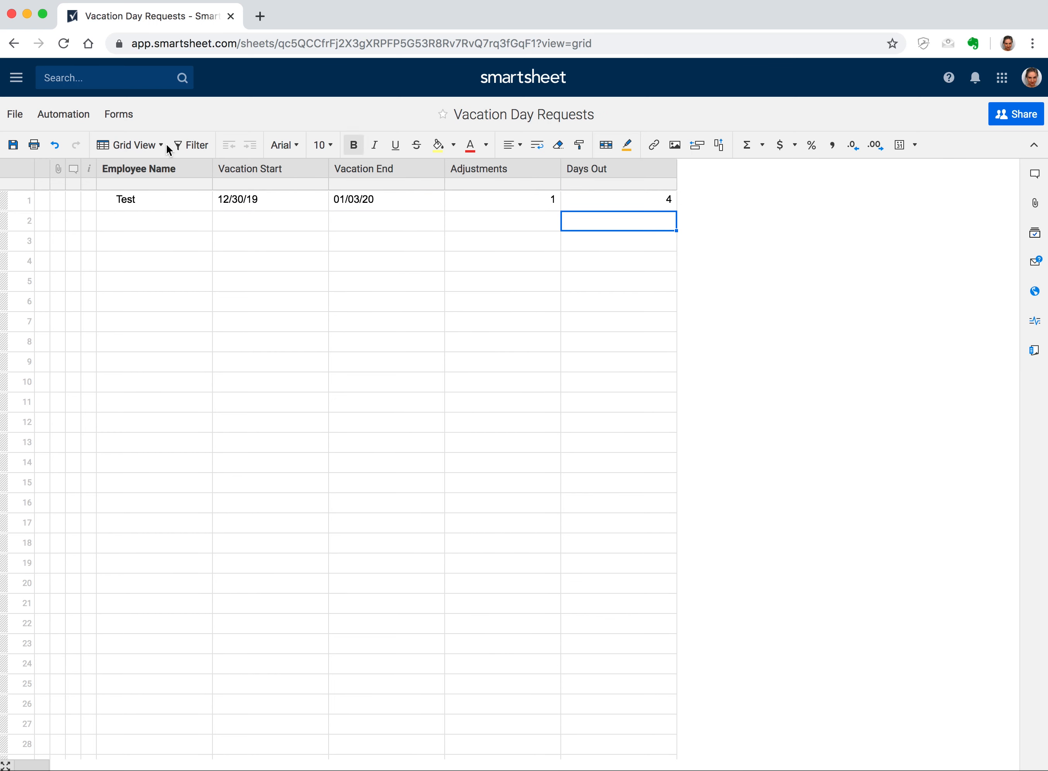
- Open the Request Vacation Days form for editing and add the Adjustments field below Vacation End
{"action": "left_click", "coordinate": [121, 116]}
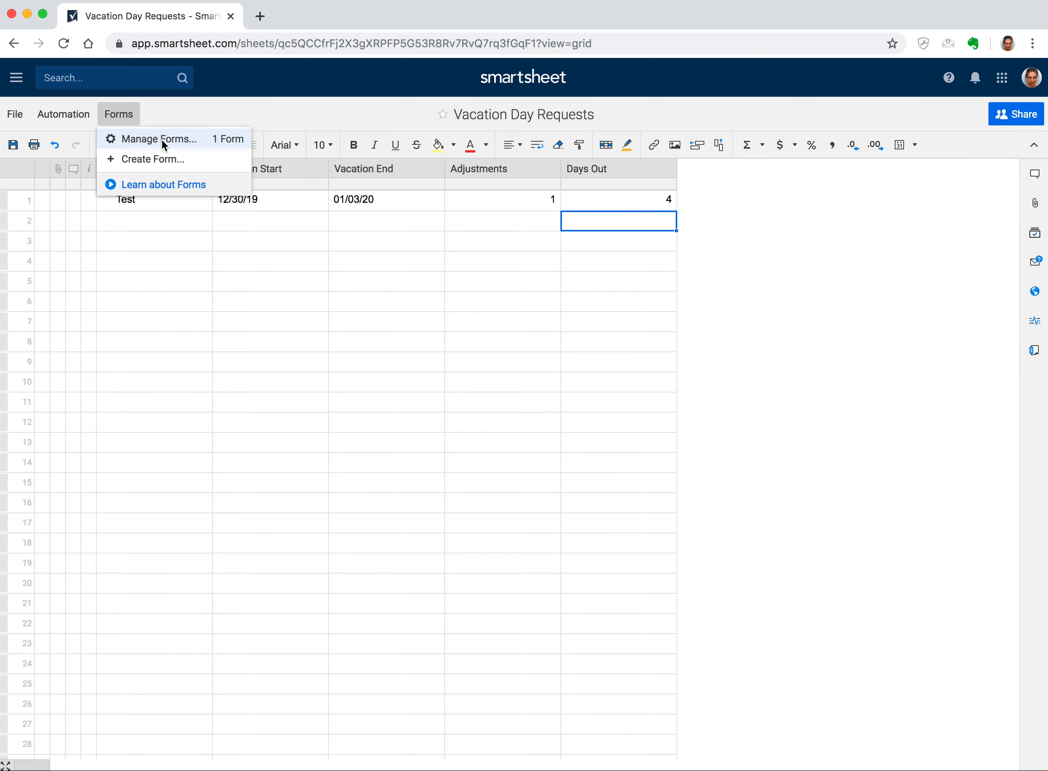
{"action": "left_click", "coordinate": [163, 139]}
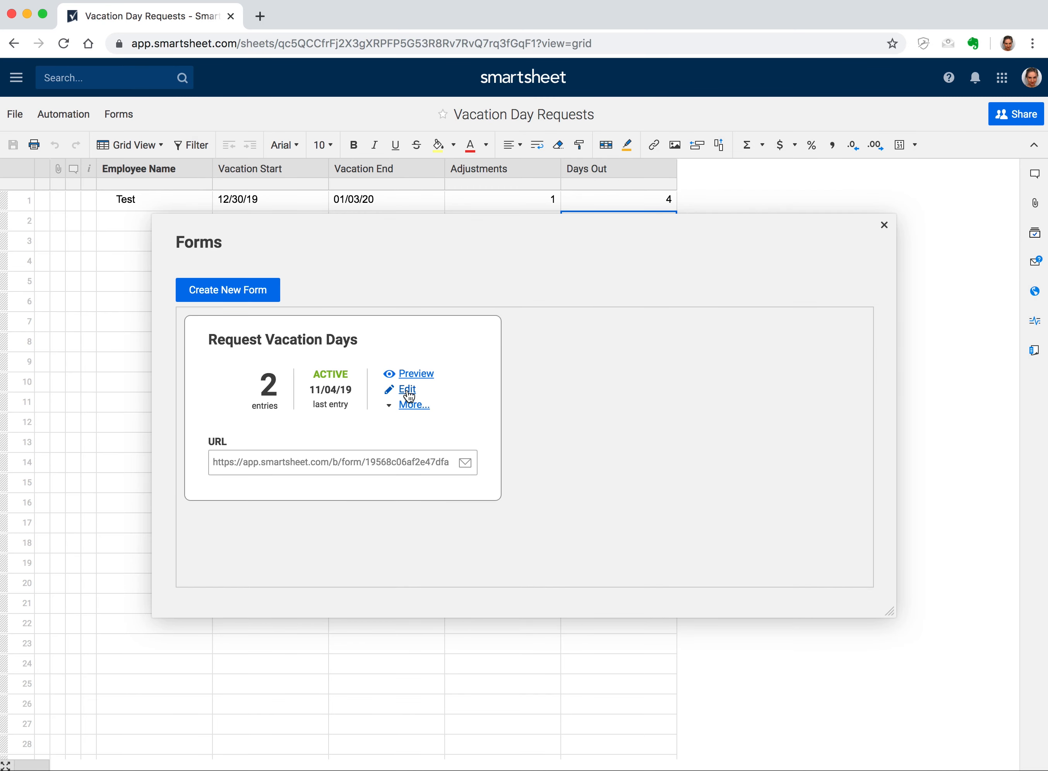
{"action": "left_click", "coordinate": [410, 394]}
{"action": "left_click", "coordinate": [283, 522]}
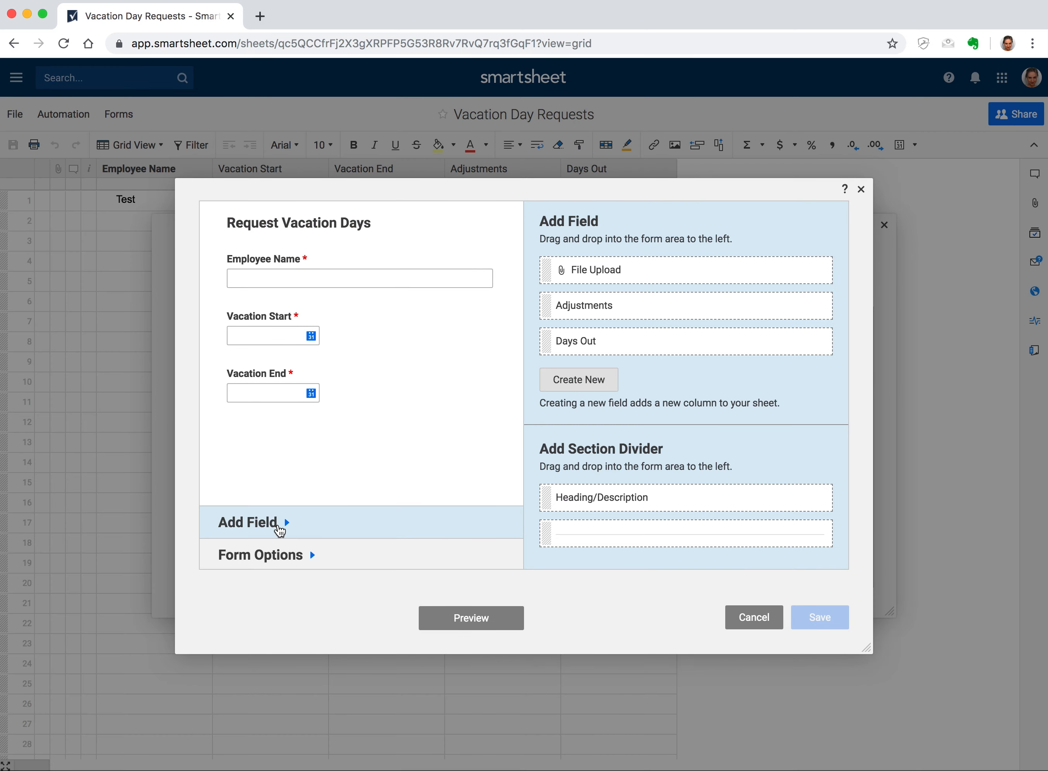
{"action": "left_click_drag", "start_coordinate": [627, 304], "coordinate": [334, 438]}
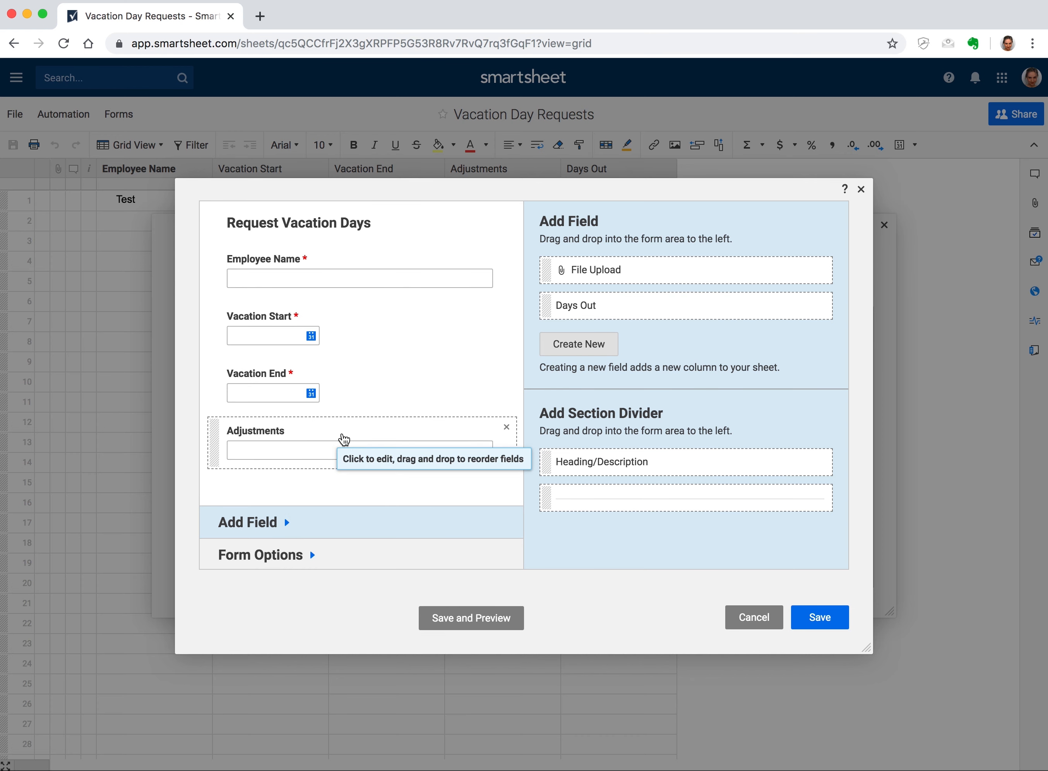
- Add Adjustments help text "If there is a holiday during your vacation, enter the number of holiday days here. They will not count against your total days remaining."
{"action": "left_click", "coordinate": [341, 438]}
{"action": "left_click", "coordinate": [552, 357]}
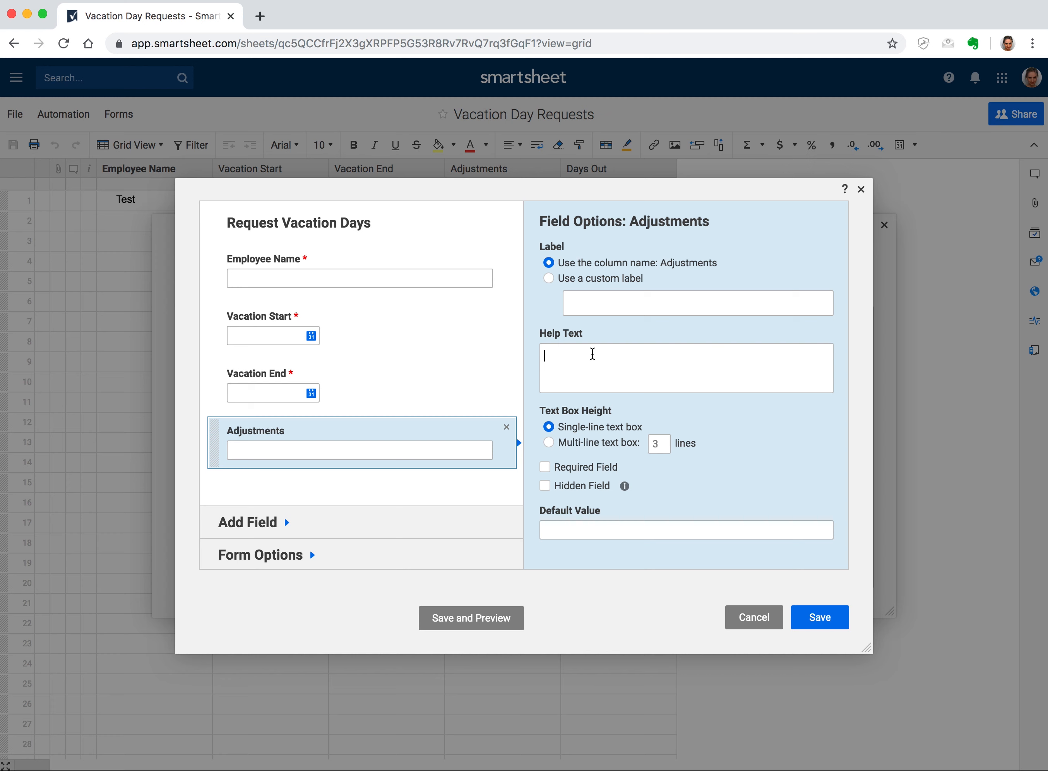
{"action": "type", "text": "If there is a"}
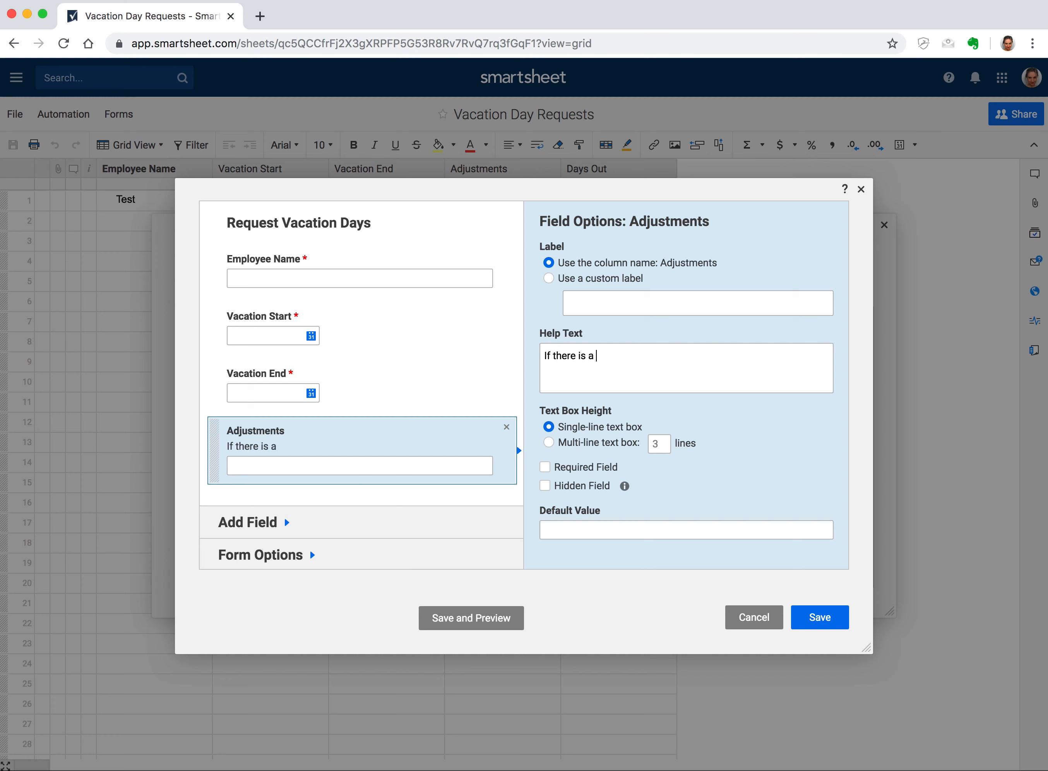
{"action": "type", "text": " holiday during your ba"}
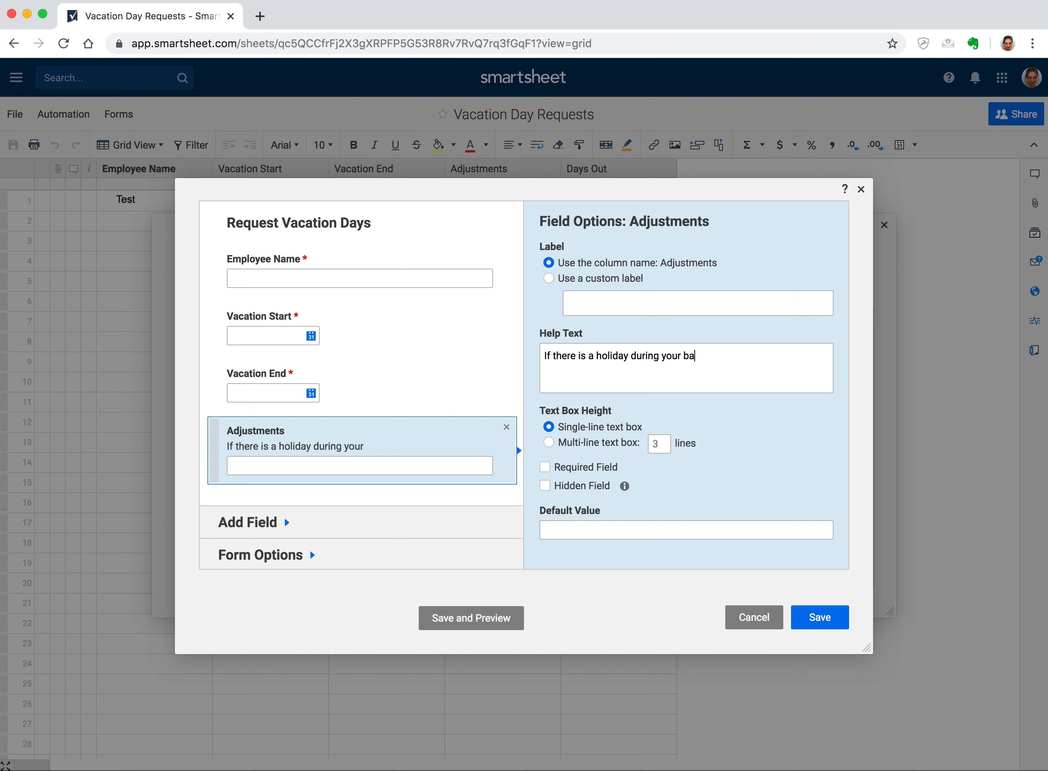
{"action": "key", "text": "BackSpace"}
{"action": "key", "text": "BackSpace"}
{"action": "type", "text": "vacation, enter the nu"}
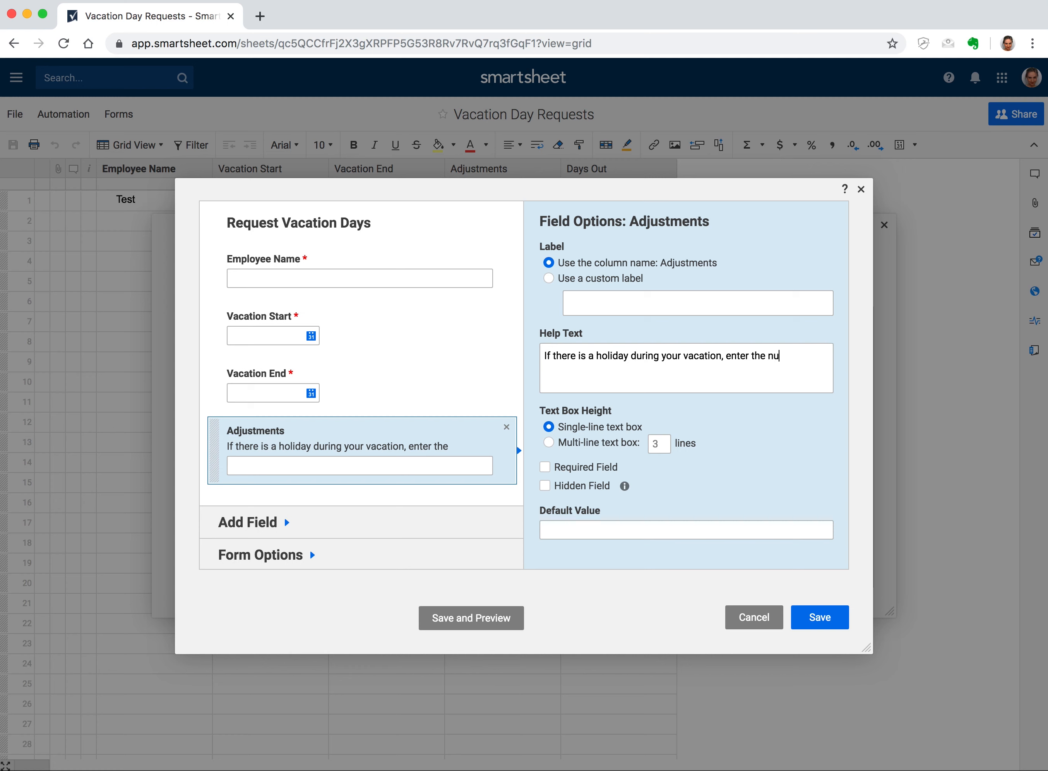
{"action": "type", "text": "mber of holiday"}
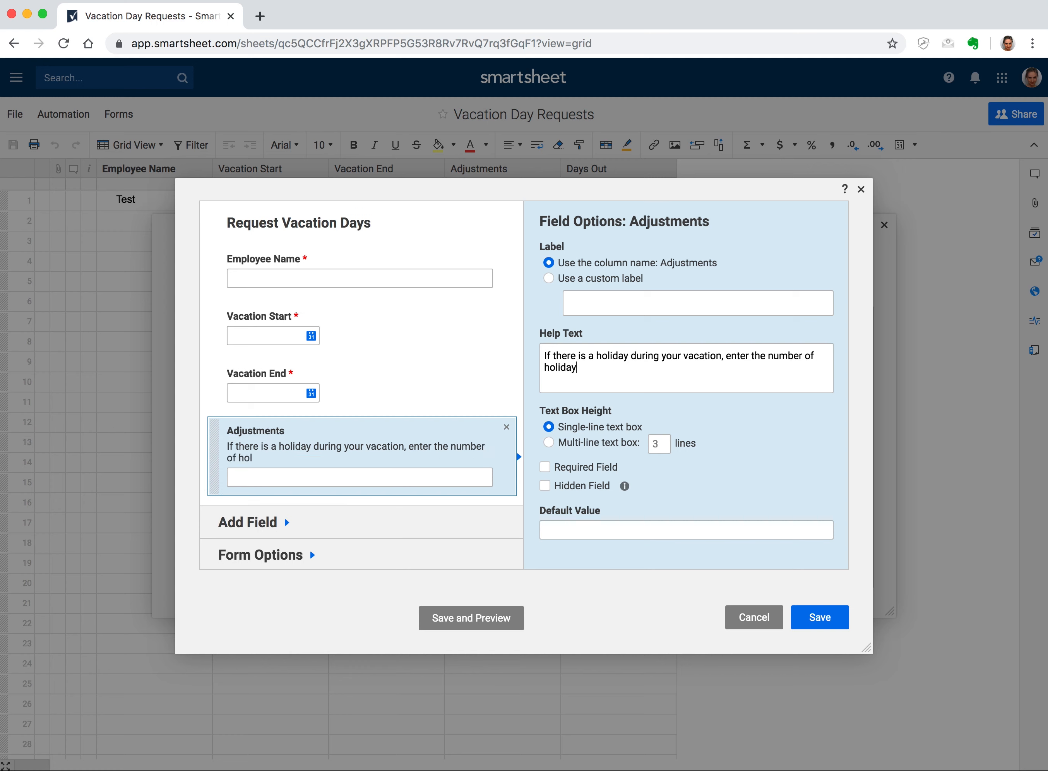
{"action": "type", "text": " days here. They will not coun"}
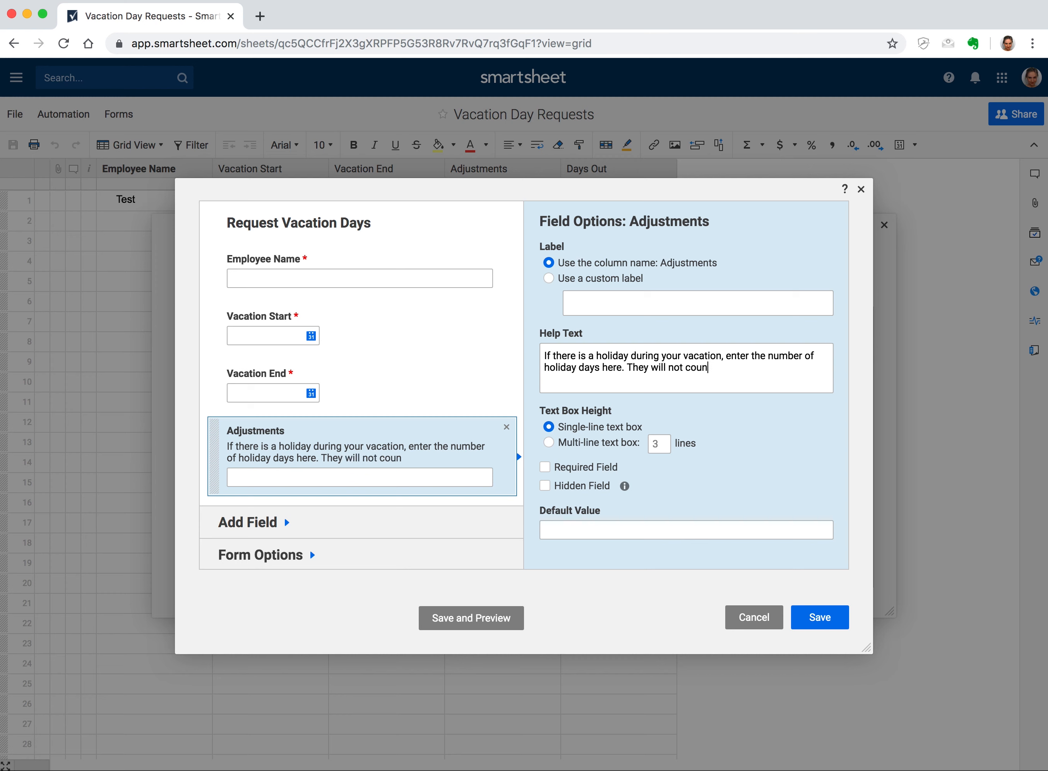
{"action": "type", "text": "t against your tot"}
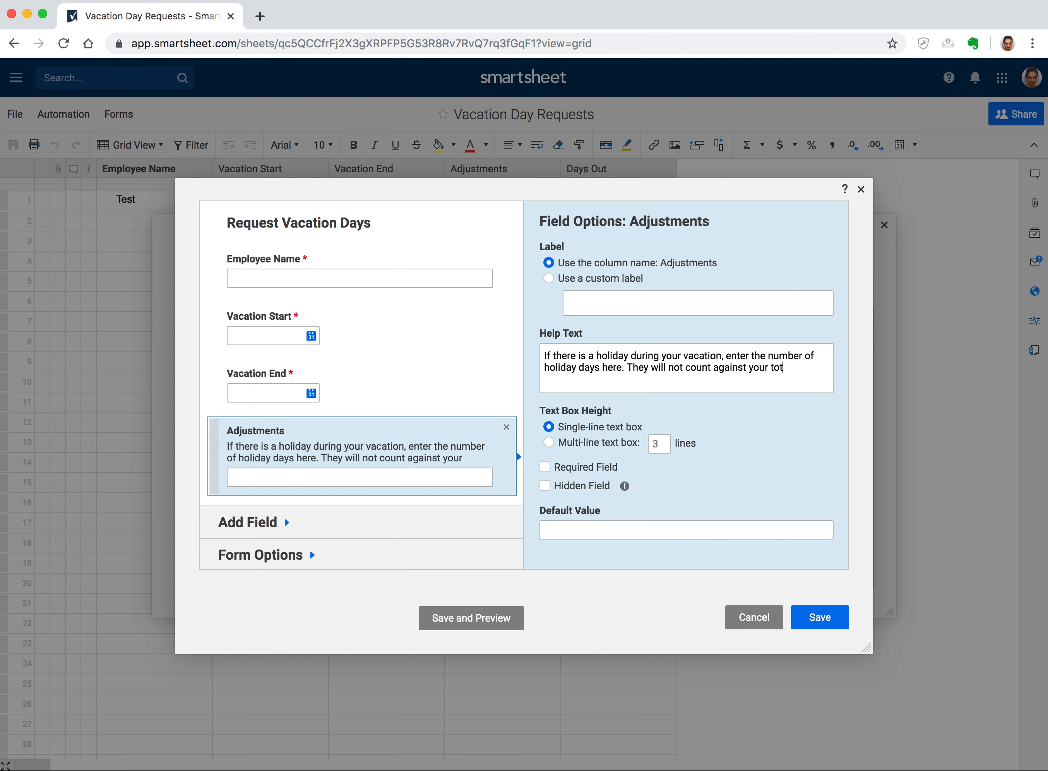
{"action": "type", "text": "al days remainin"}
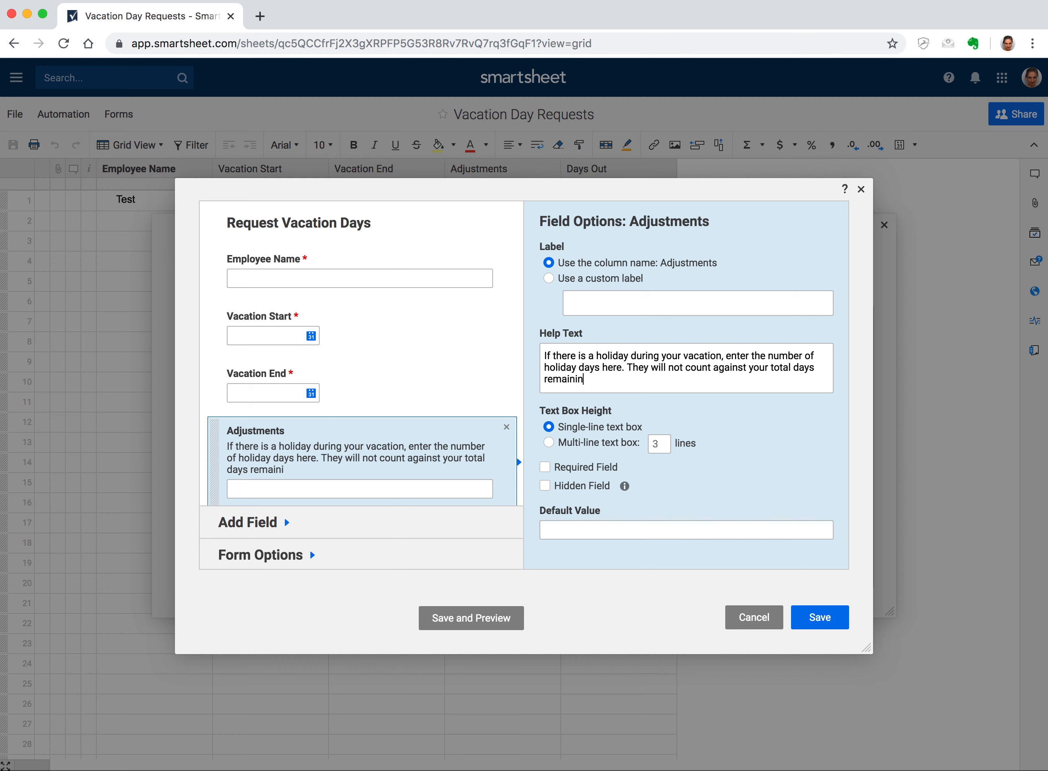
{"action": "type", "text": "g."}
- Set the Vacation Start field's help text to "The first day that you will be out of the office."
{"action": "left_click", "coordinate": [356, 340]}
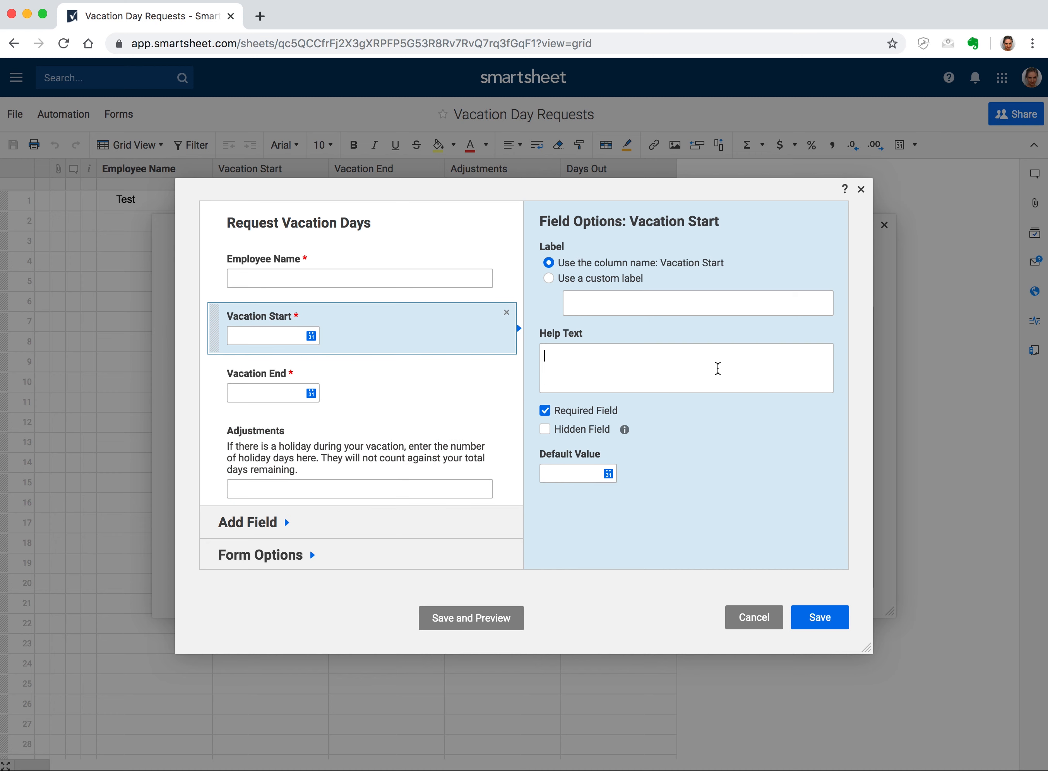
{"action": "type", "text": "The f"}
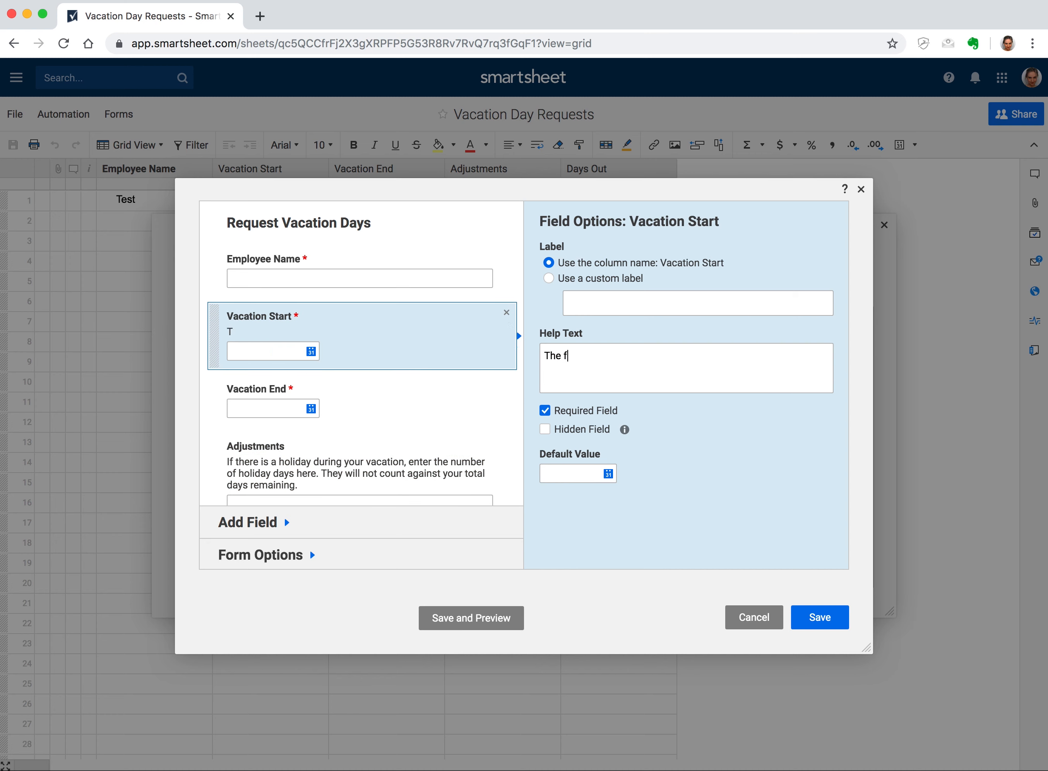
{"action": "type", "text": "irst day that you wil"}
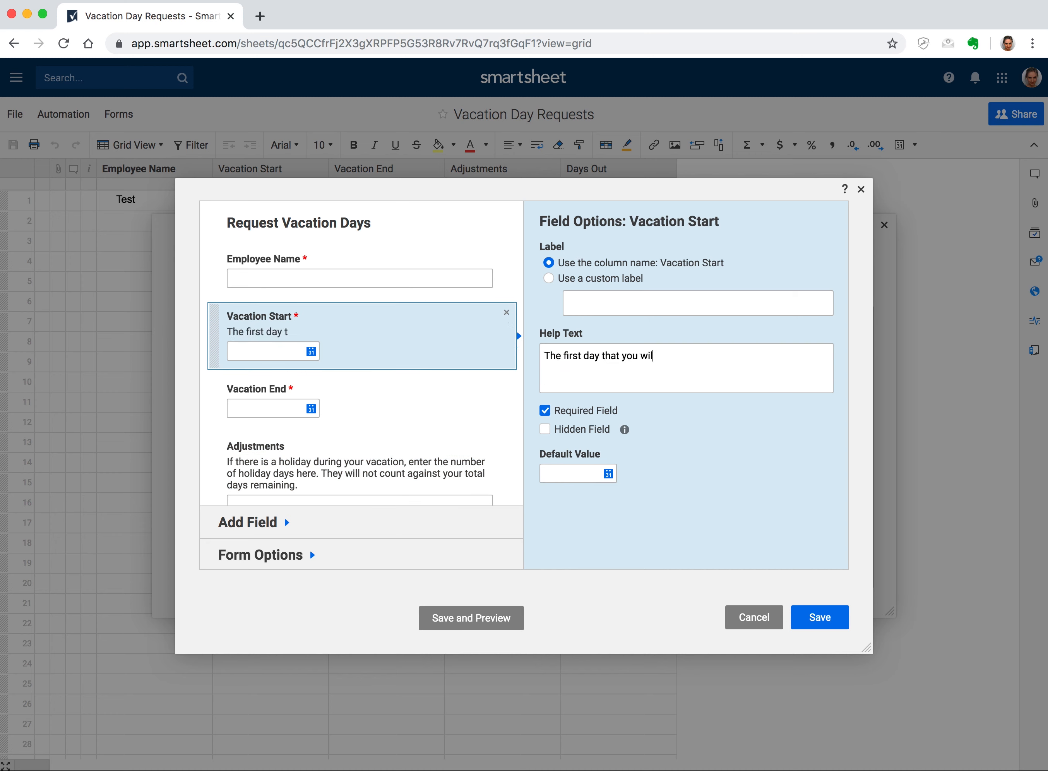
{"action": "type", "text": "l be out of the office."}
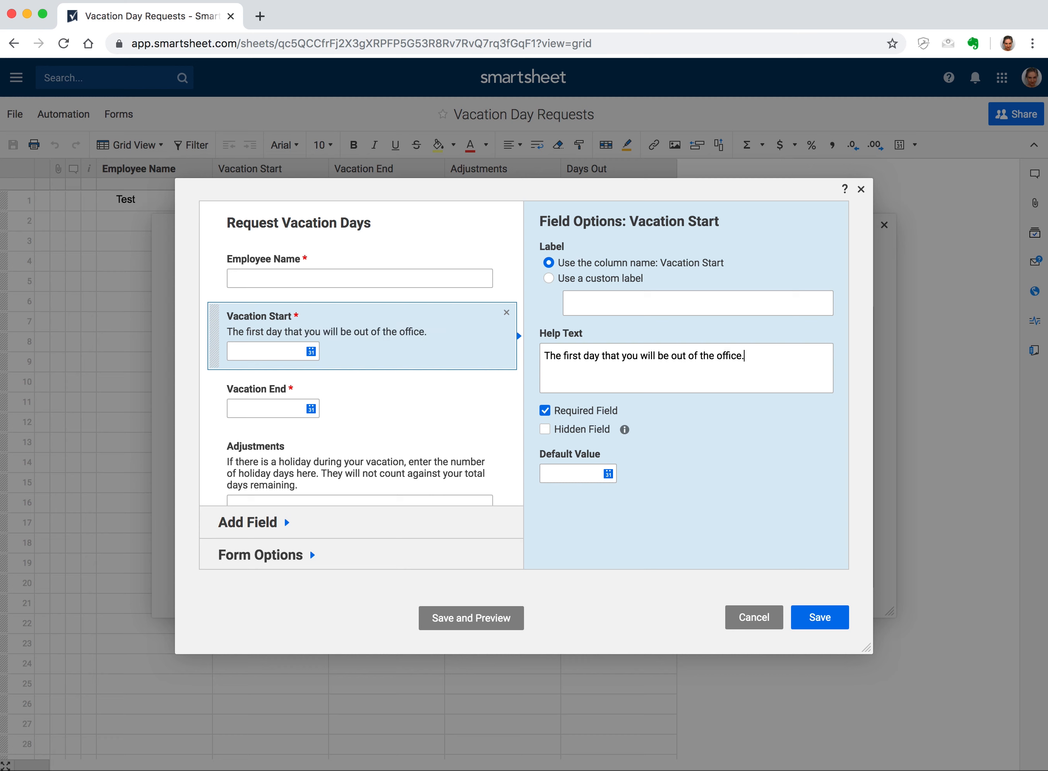
- Set the Vacation End field's help text to "The last day that you will be out of the office"
{"action": "left_click", "coordinate": [400, 414]}
{"action": "left_click", "coordinate": [551, 358]}
{"action": "type", "text": "The"}
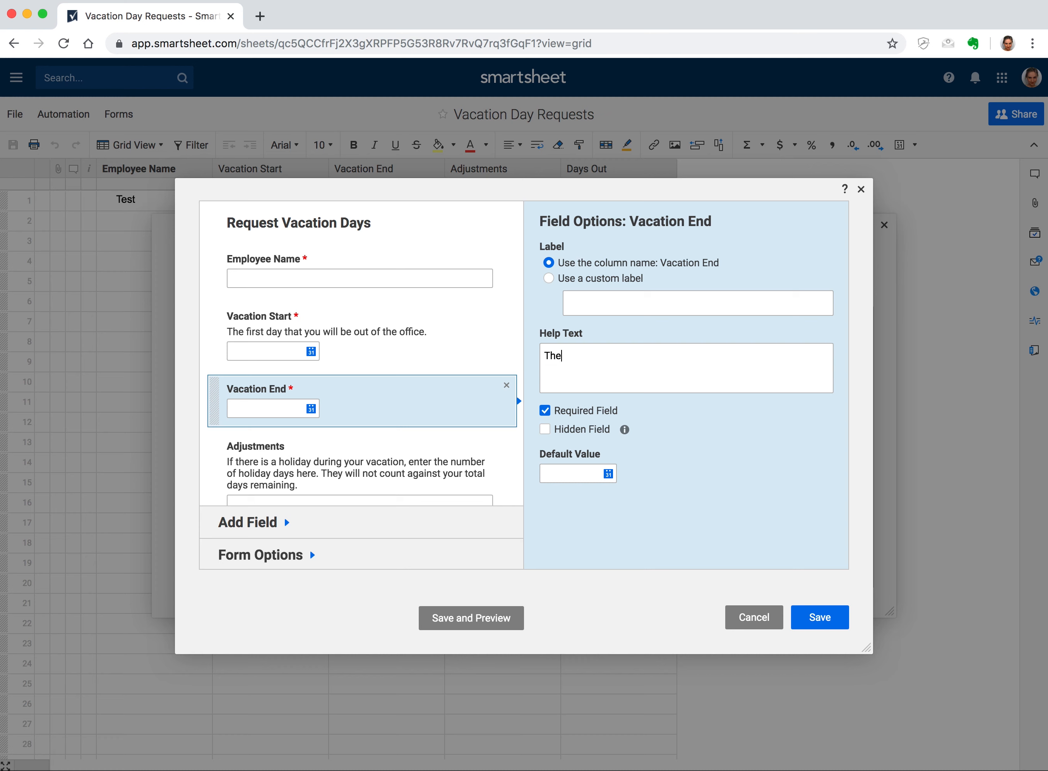
{"action": "type", "text": " last day that you will b"}
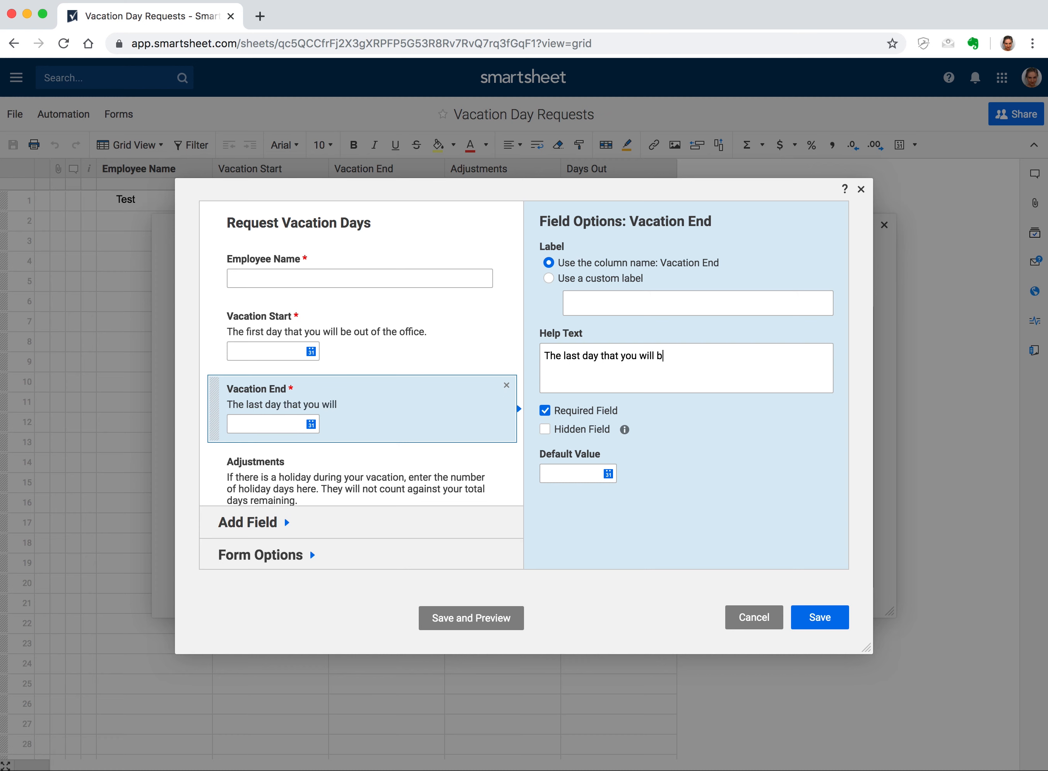
{"action": "type", "text": "e out of the office"}
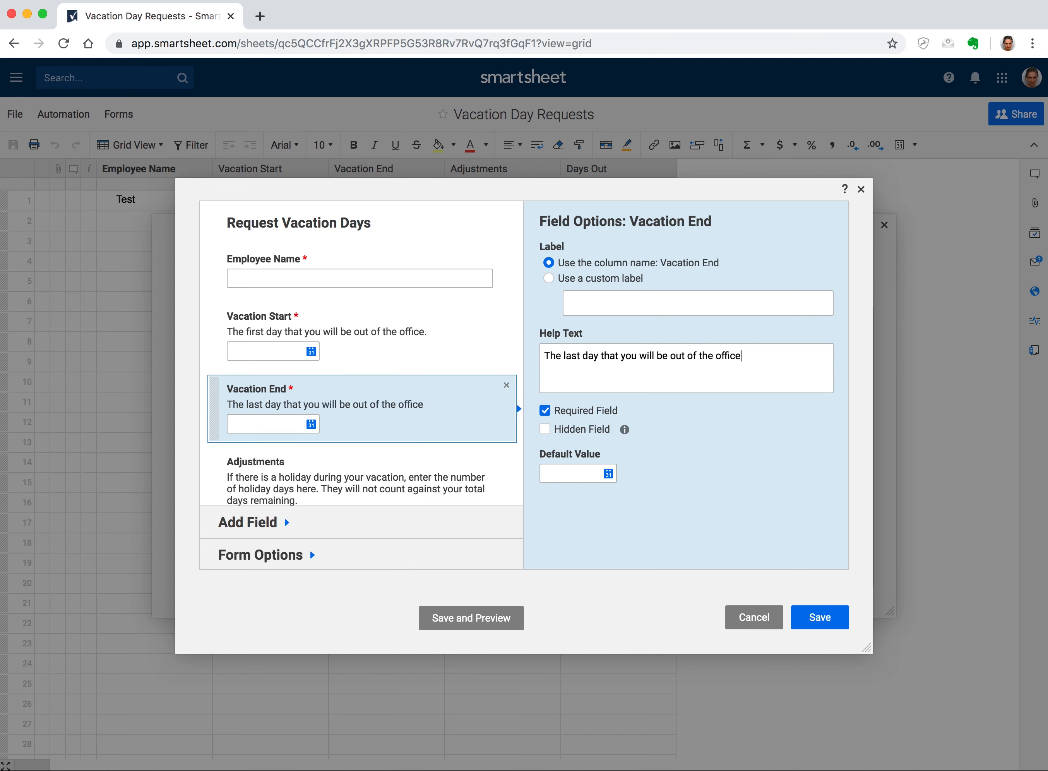
- Append to the Vacation End help text ". NOTE: If you are only taking one vacation day, start date and end date will be the same."
{"action": "type", "text": ". NOTE:"}
{"action": "type", "text": " If you are only"}
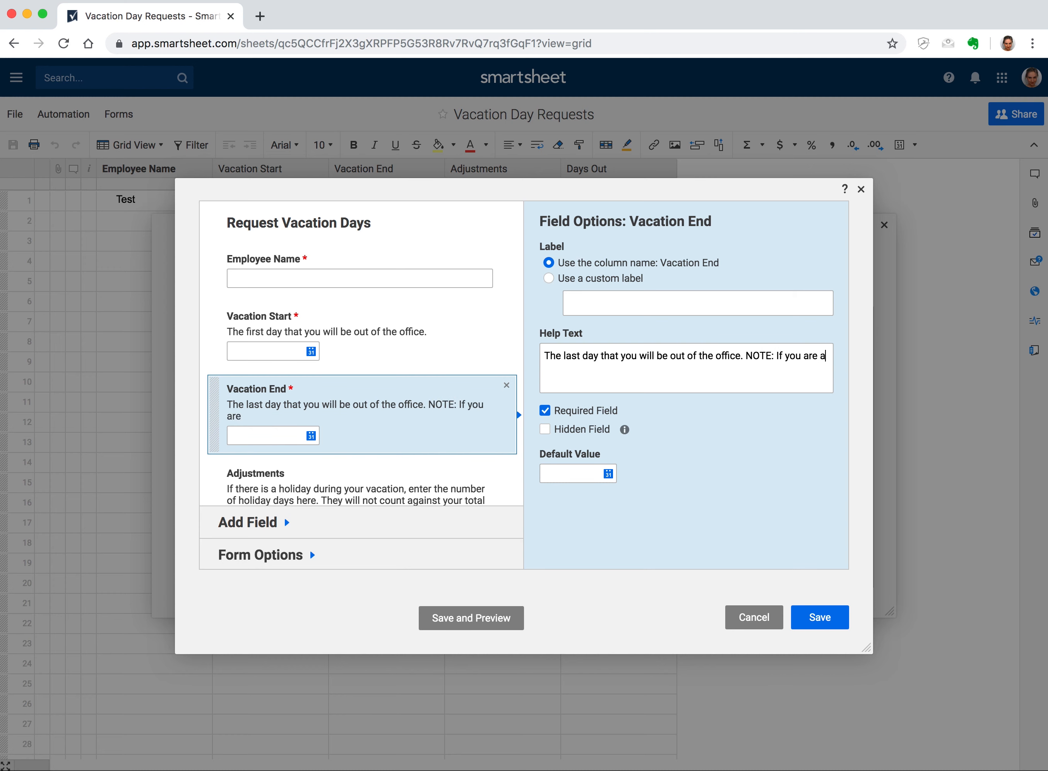
{"action": "type", "text": " taking one vacation day, fi"}
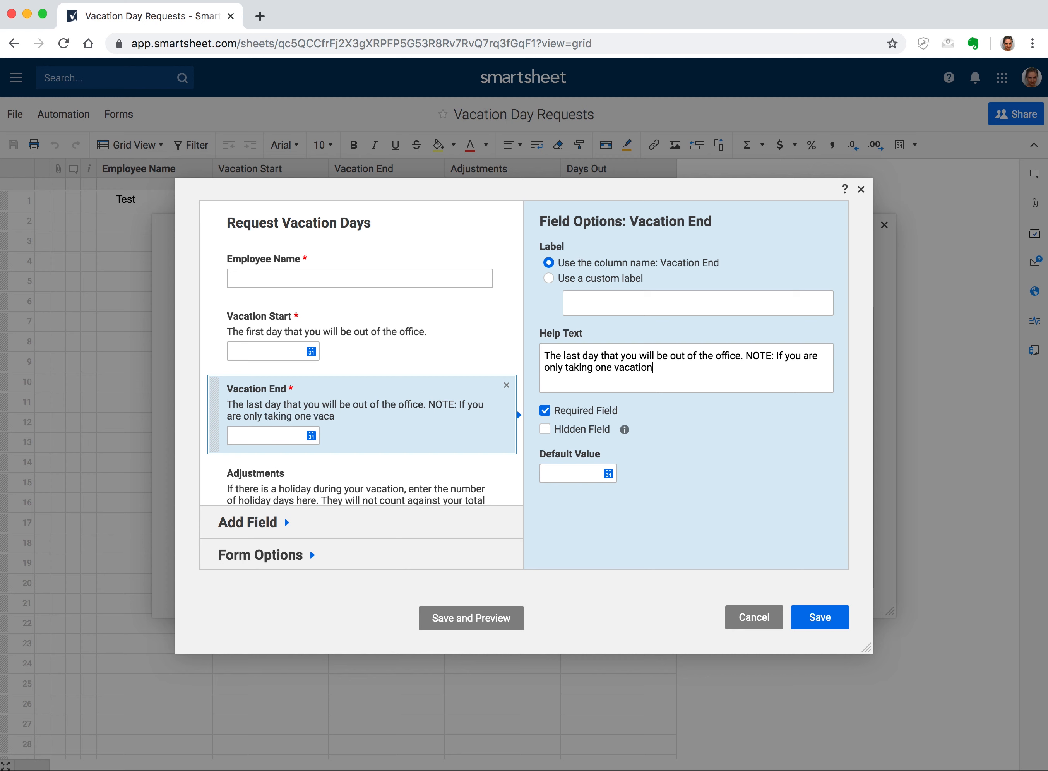
{"action": "key", "text": "BackSpace"}
{"action": "key", "text": "BackSpace"}
{"action": "type", "text": "start date and end"}
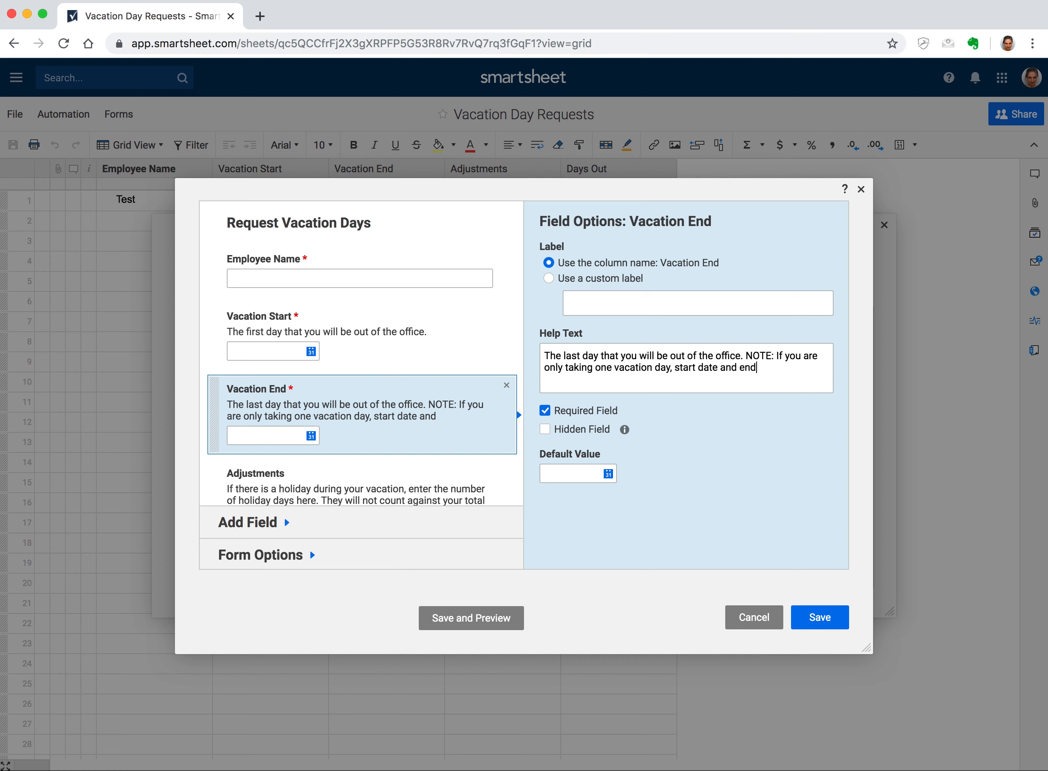
{"action": "type", "text": " date will be the same."}
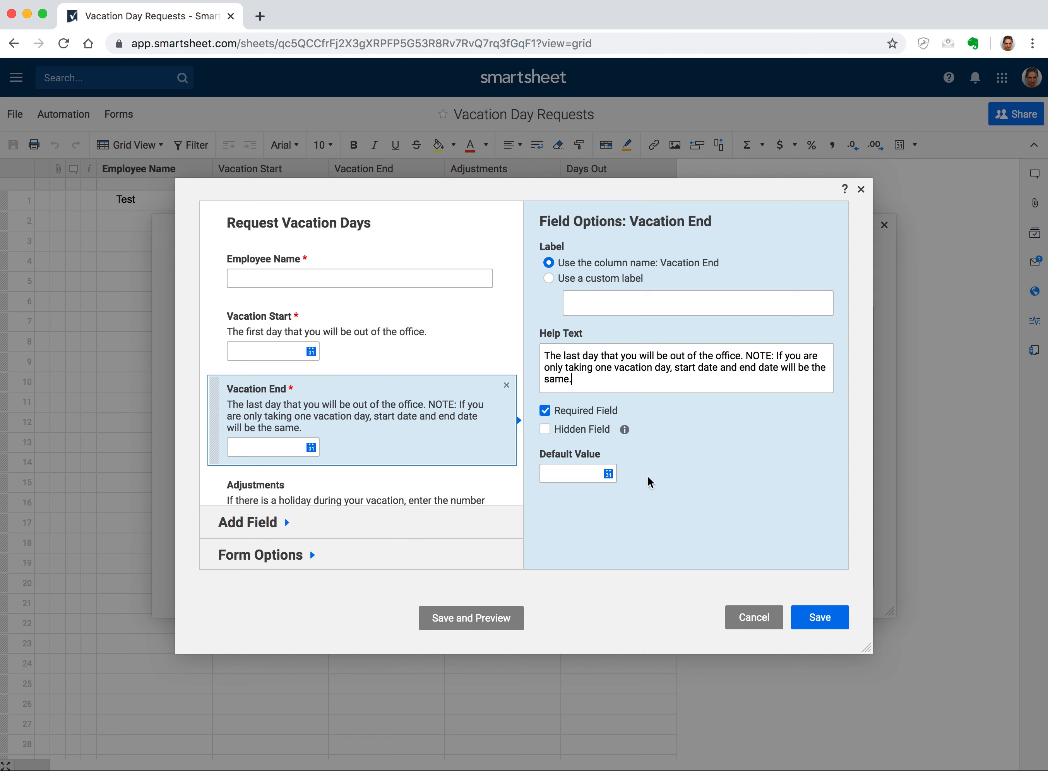
{"action": "scroll", "coordinate": [266, 436], "scroll_direction": "down", "scroll_amount": 2}
{"action": "left_click", "coordinate": [266, 435]}
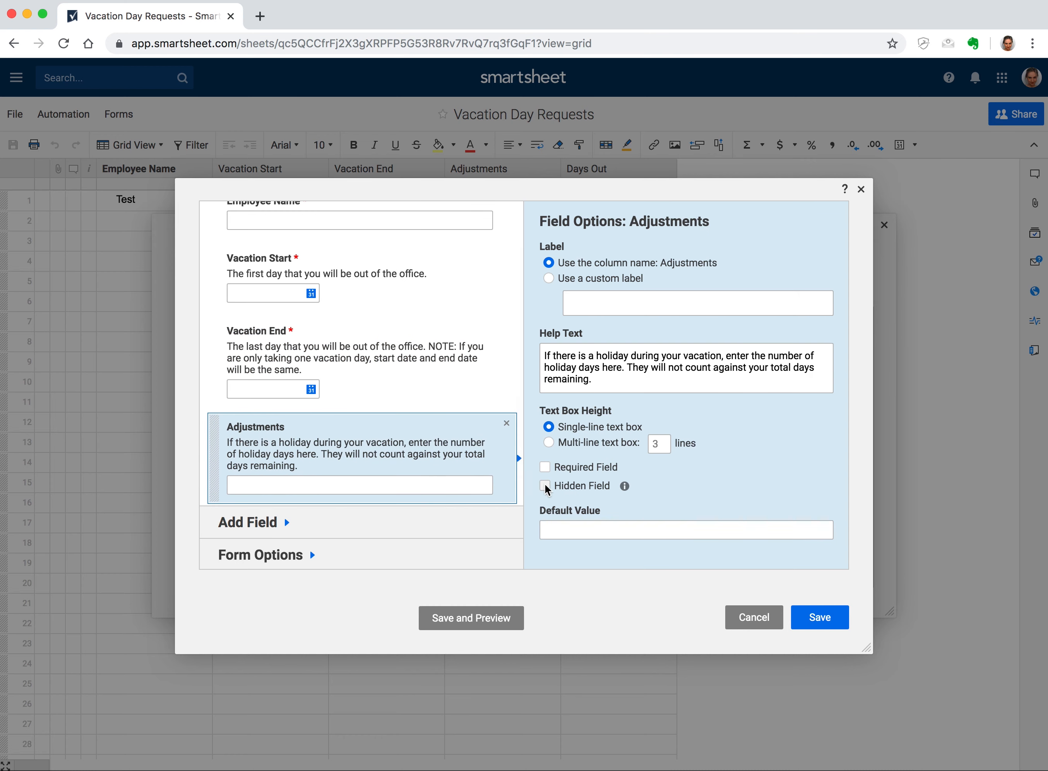
{"action": "scroll", "coordinate": [390, 400], "scroll_direction": "up", "scroll_amount": 2}
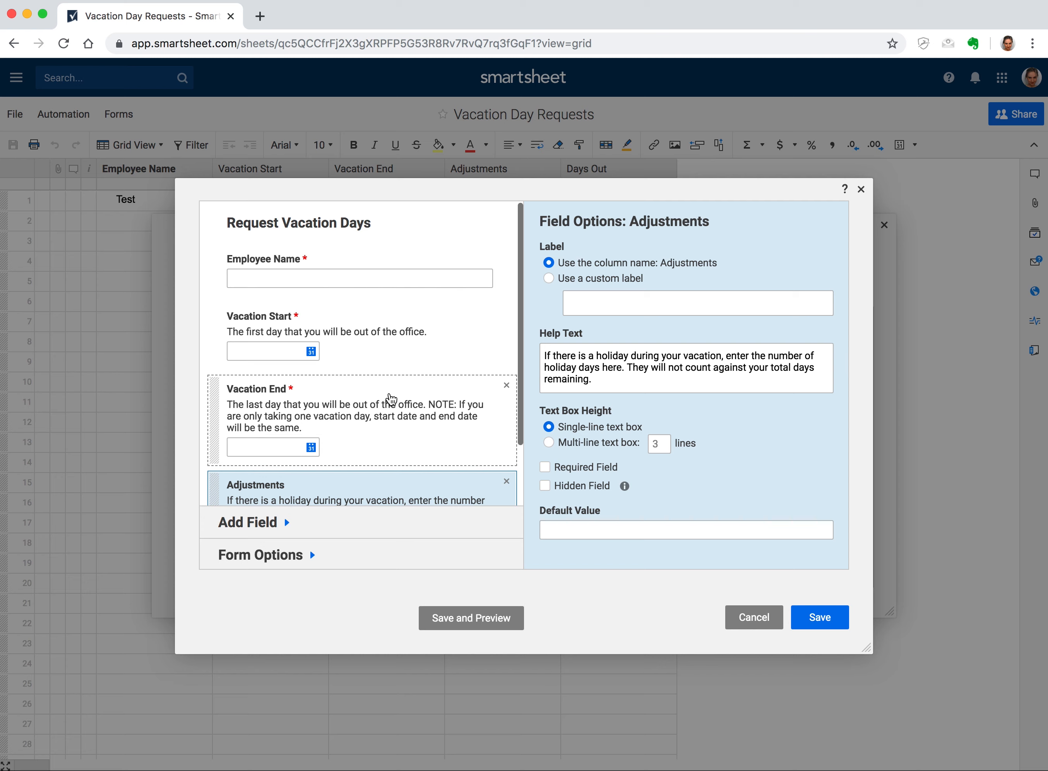
- Save the Request Vacation Days form changes and close the Forms window
{"action": "left_click", "coordinate": [823, 616]}
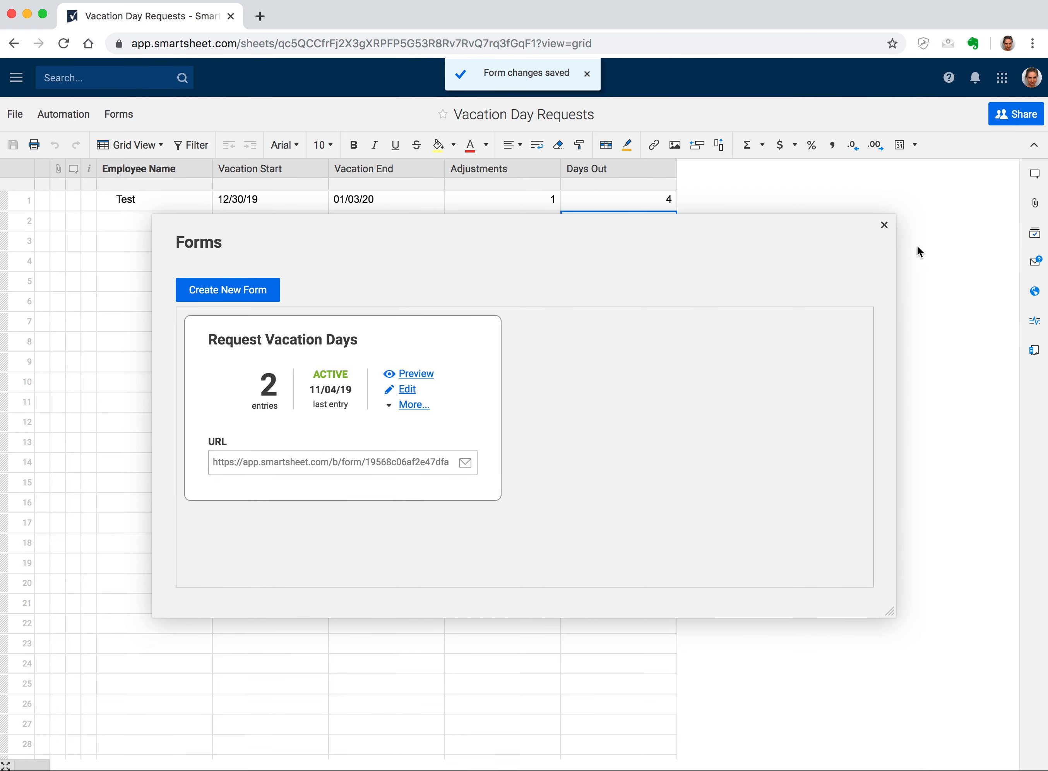
{"action": "left_click", "coordinate": [883, 225]}
{"action": "key", "text": "ctrl+Left"}
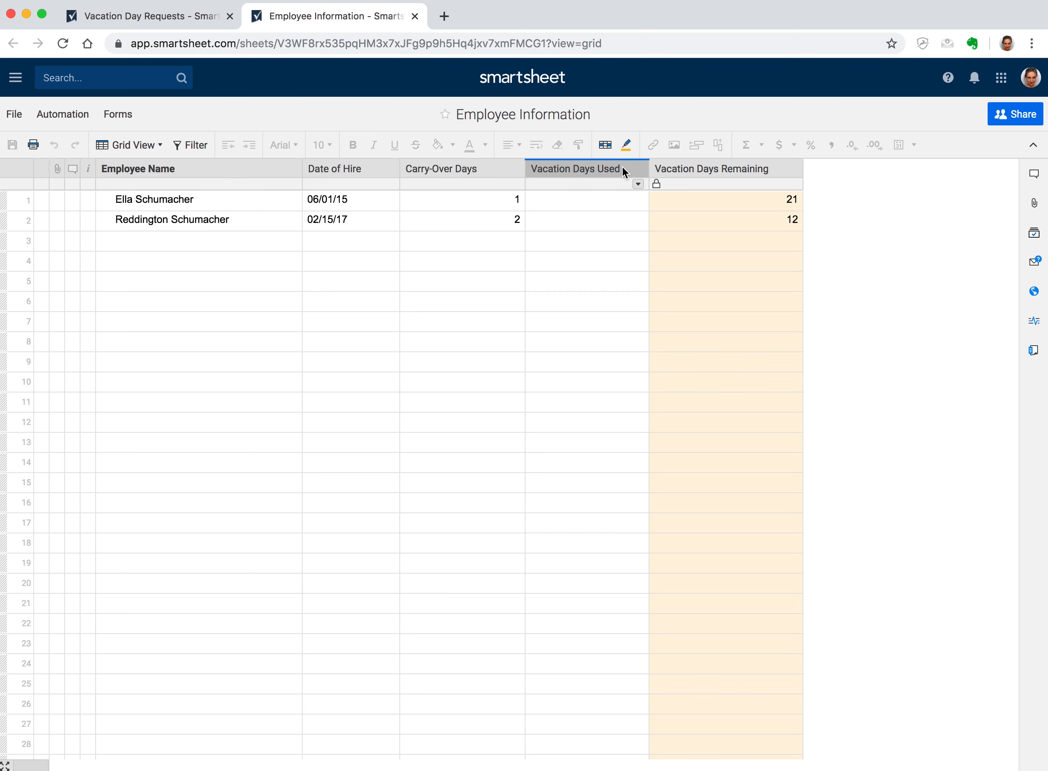
- Review the Days Out values for all four requests in the Vacation Day Requests sheet
{"action": "left_click", "coordinate": [169, 16]}
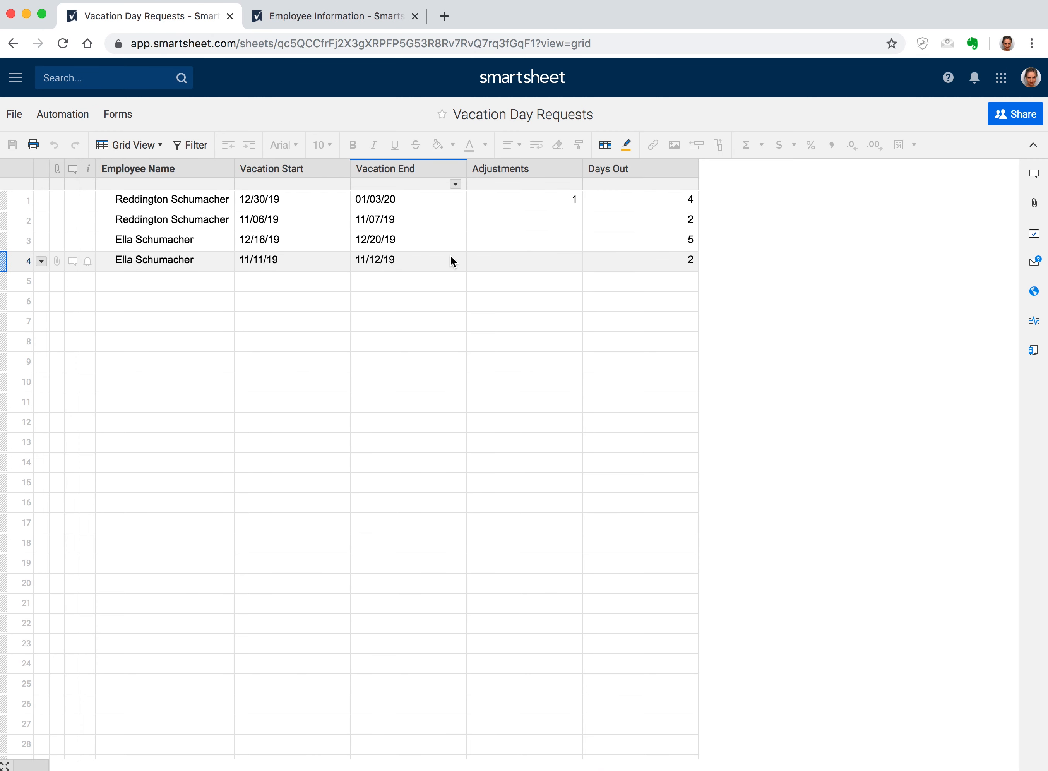
{"action": "left_click", "coordinate": [598, 207]}
{"action": "left_click_drag", "start_coordinate": [599, 211], "coordinate": [604, 262]}
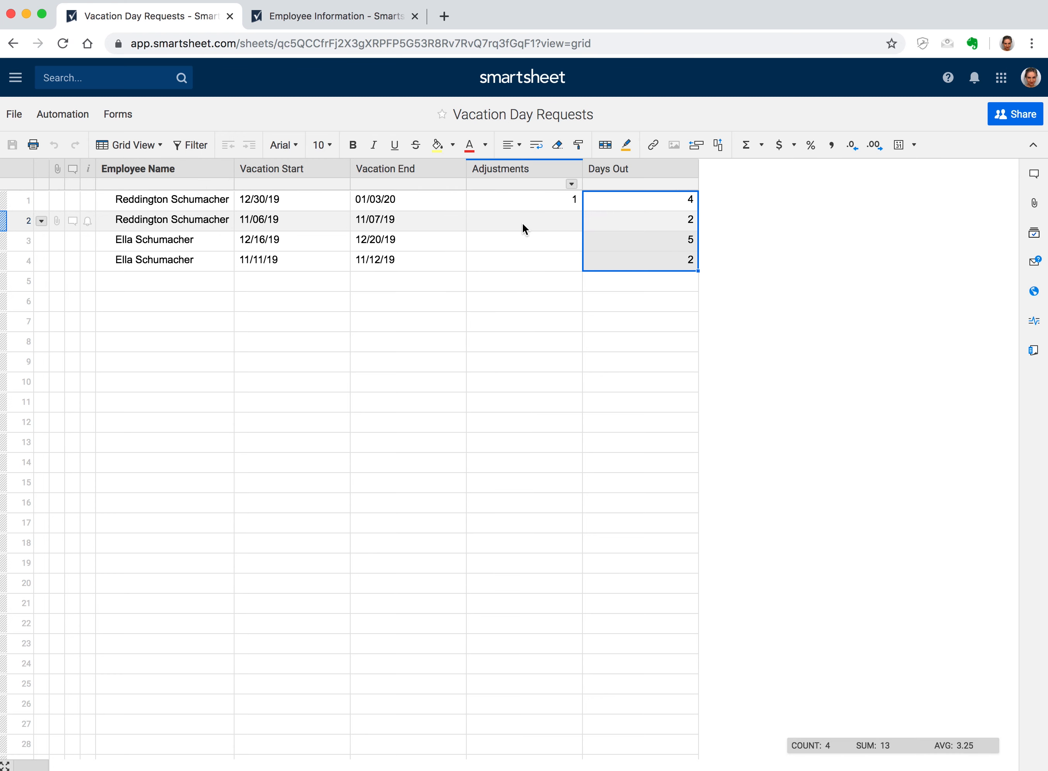
- Start a SUMIF formula in the first employee's Vacation Days Used cell of the Employee Information sheet
{"action": "left_click", "coordinate": [355, 23]}
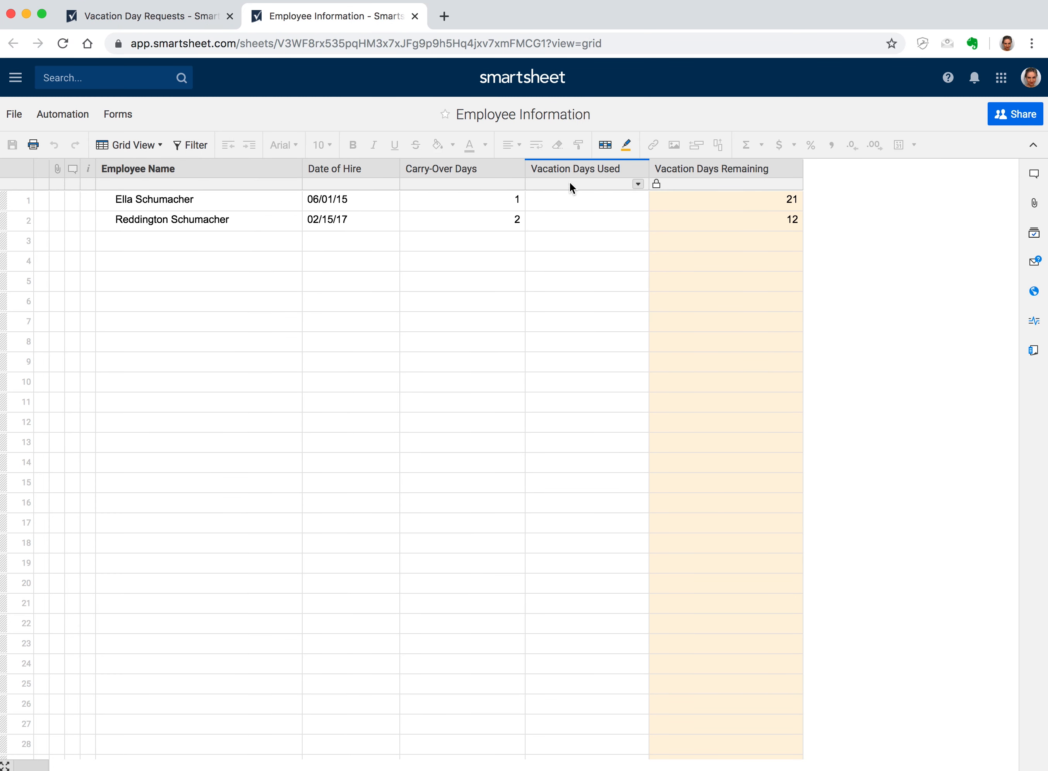
{"action": "left_click", "coordinate": [573, 200]}
{"action": "type", "text": "=S"}
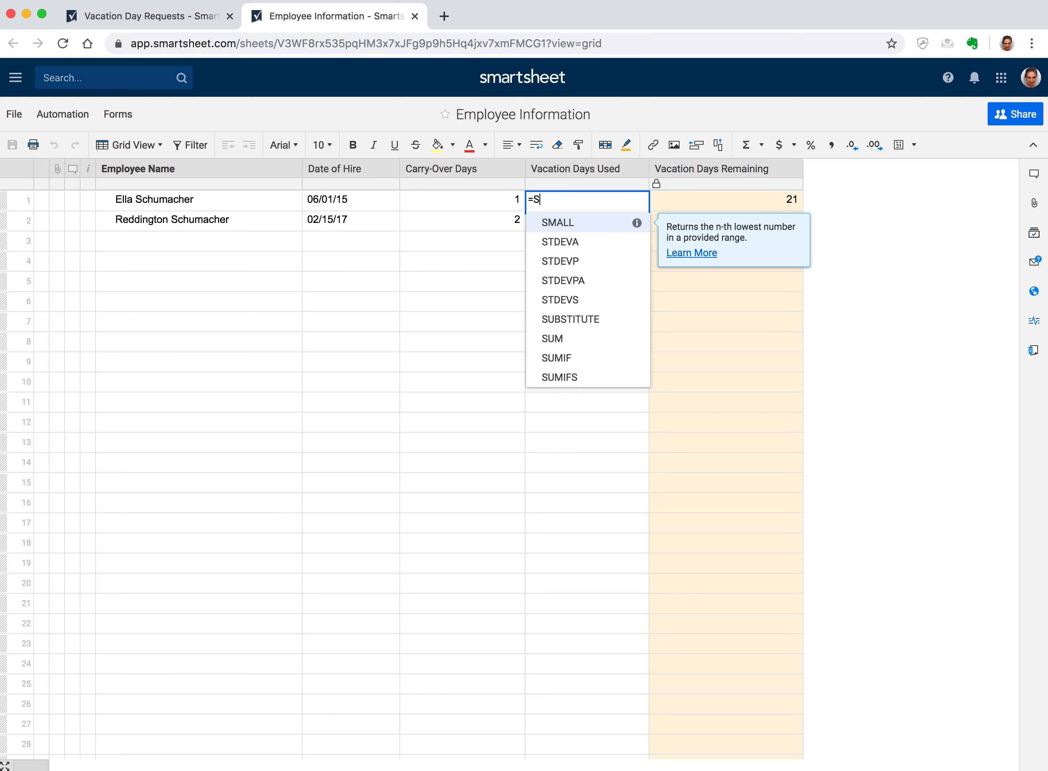
{"action": "type", "text": "UMIF"}
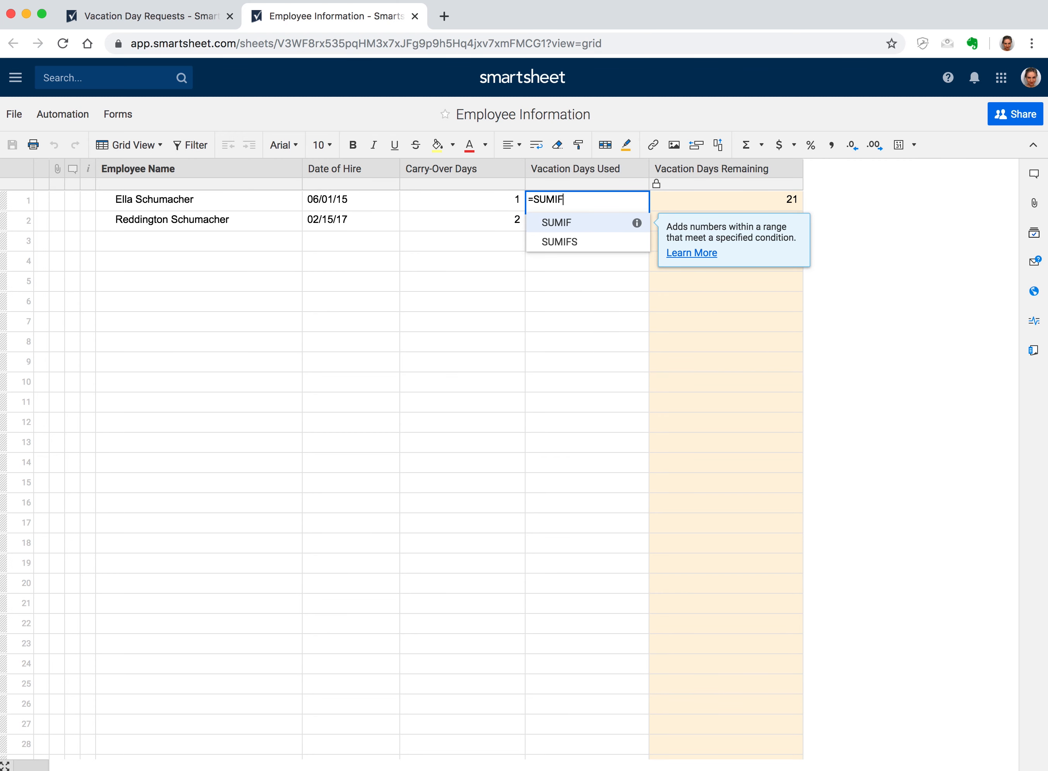
{"action": "type", "text": "("}
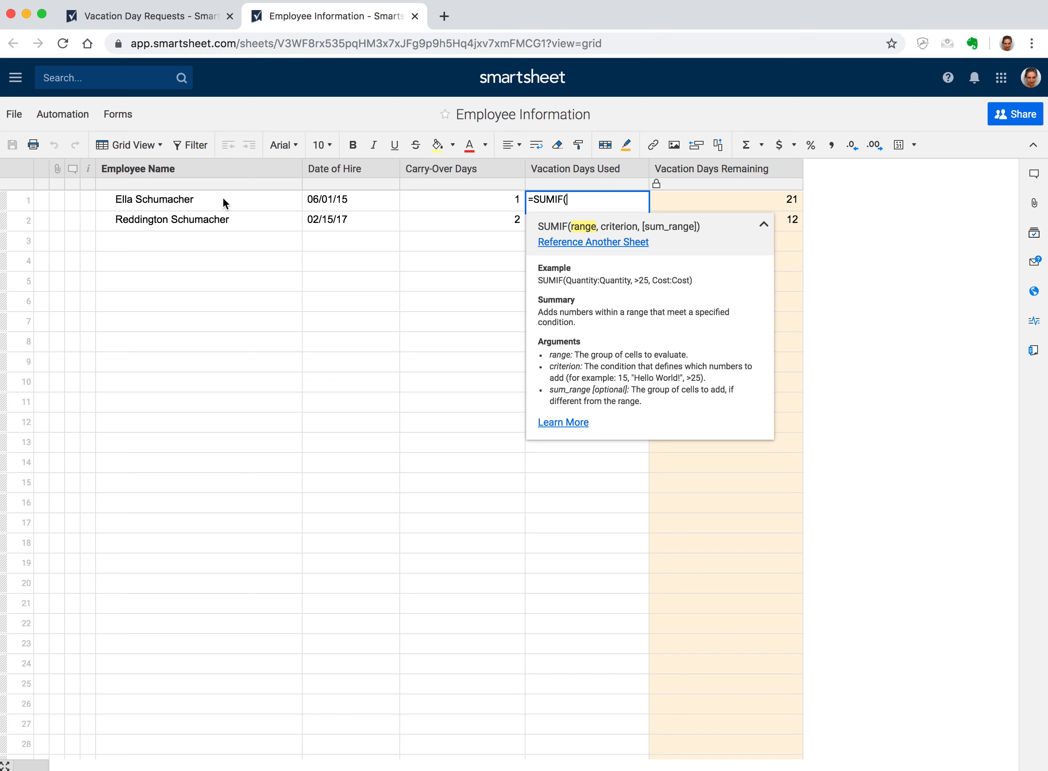
- Insert the Employee Name column of the Vacation Day Requests sheet as the SUMIF range, naming the reference "Employee Name"
{"action": "left_click", "coordinate": [576, 242]}
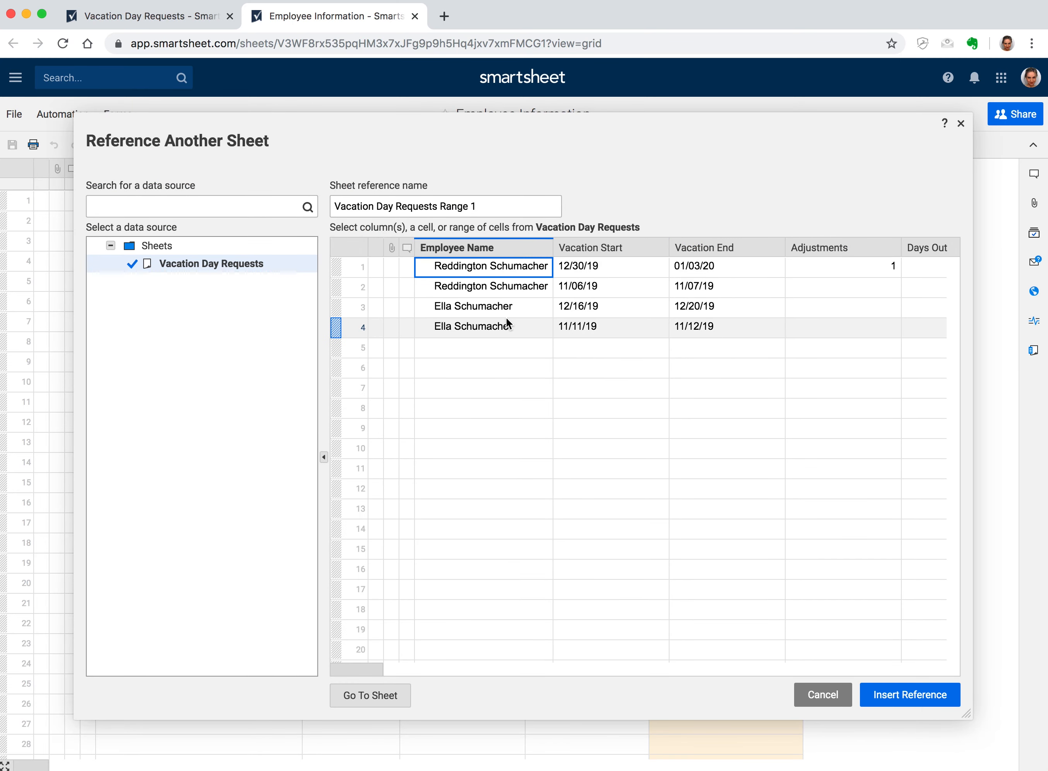
{"action": "left_click", "coordinate": [491, 247]}
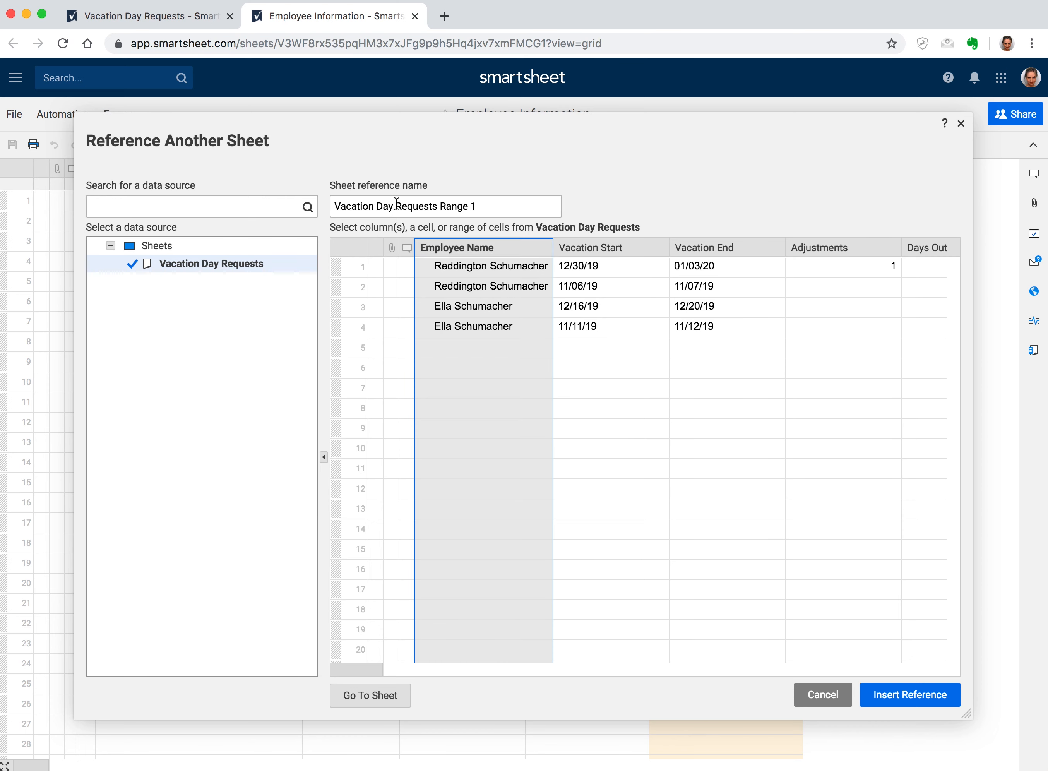
{"action": "left_click_drag", "start_coordinate": [486, 205], "coordinate": [331, 211]}
{"action": "left_click", "coordinate": [493, 205]}
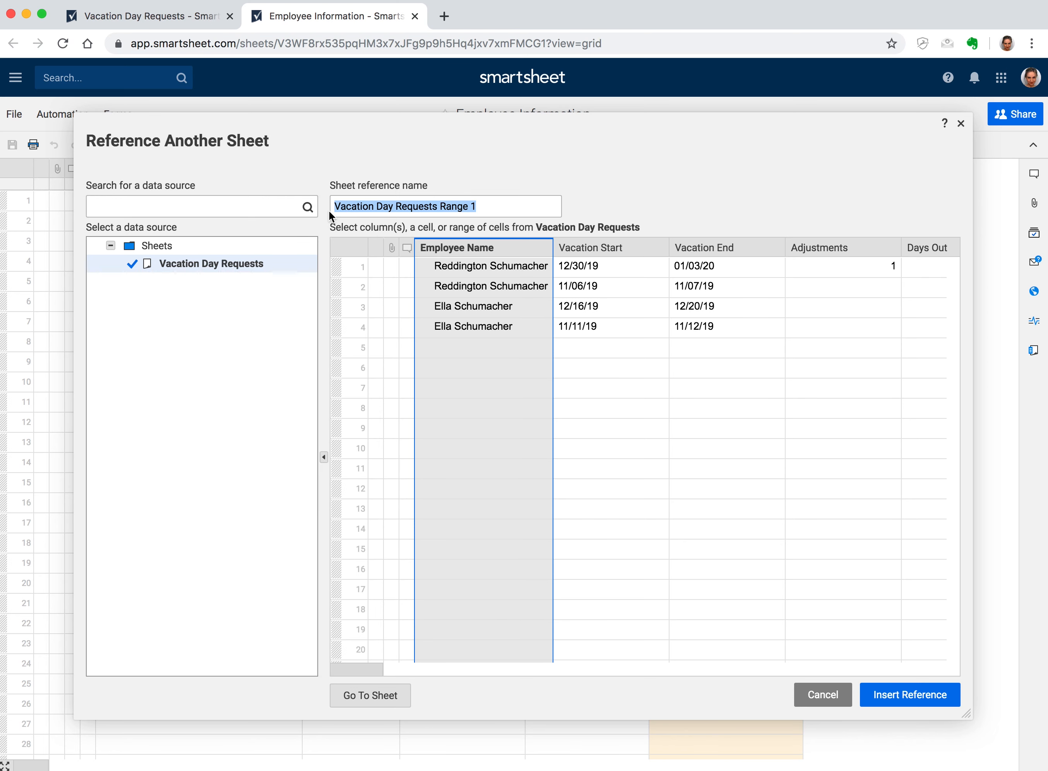
{"action": "type", "text": "Employee Name"}
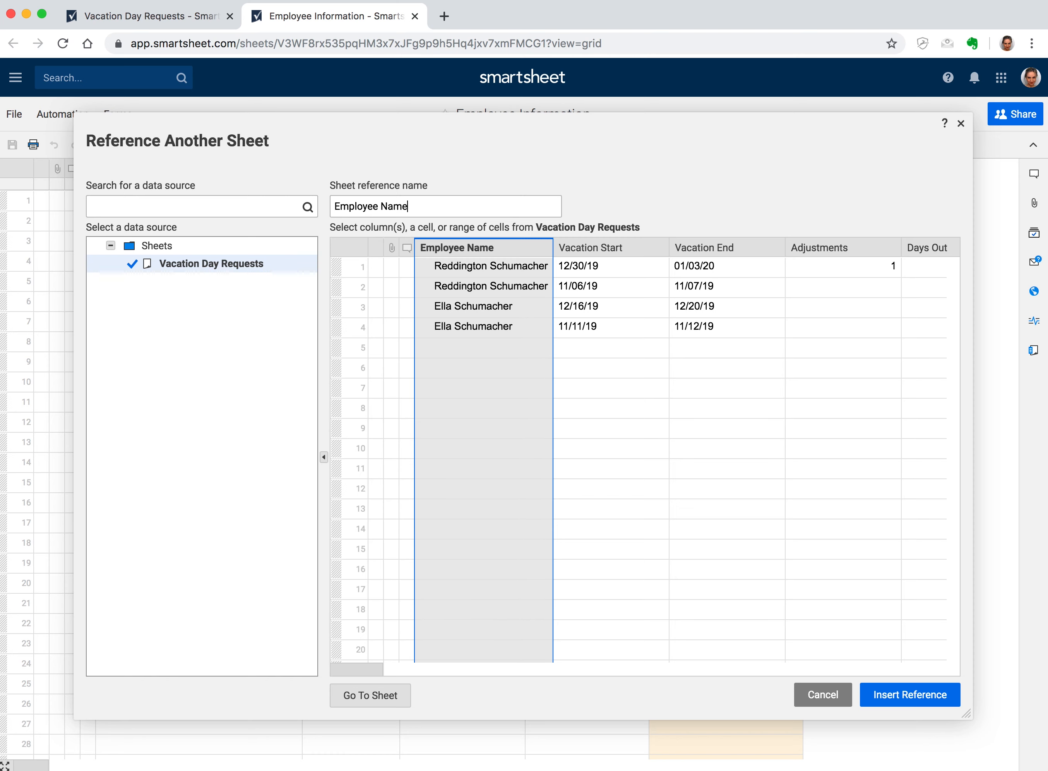
{"action": "left_click", "coordinate": [924, 699]}
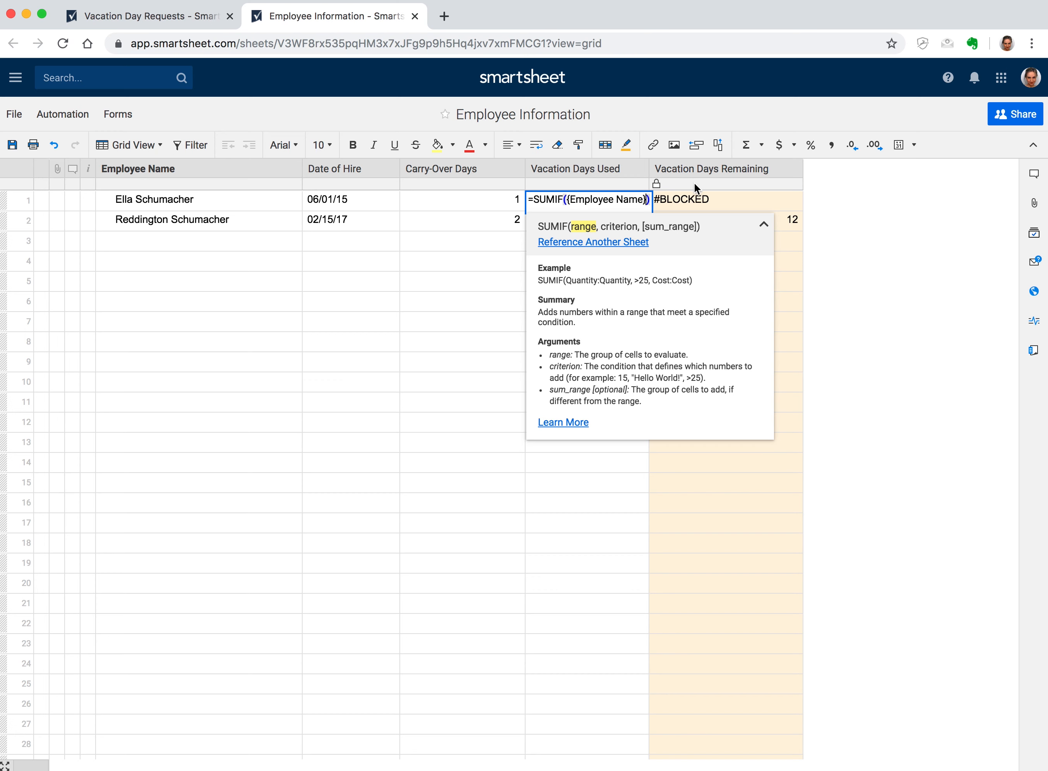
- Dismiss the refresh notice and add the row 1 Employee Name cell as the SUMIF criterion
{"action": "left_click_drag", "start_coordinate": [645, 199], "coordinate": [563, 203]}
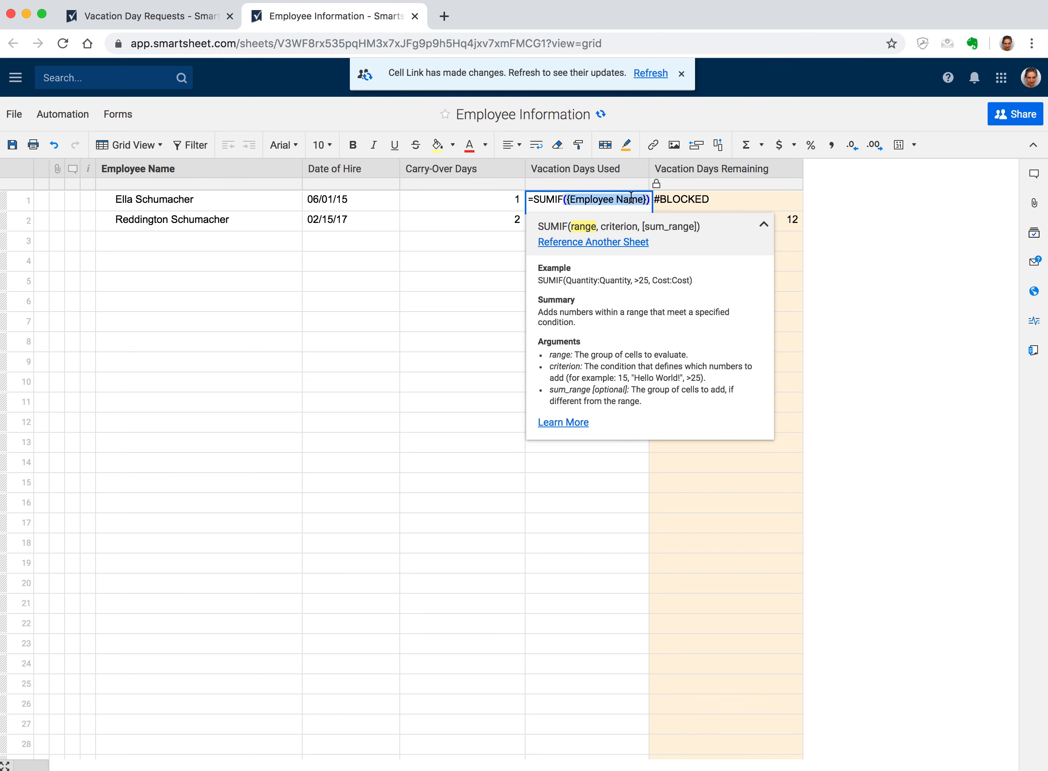
{"action": "left_click", "coordinate": [680, 74]}
{"action": "double_click", "coordinate": [628, 202]}
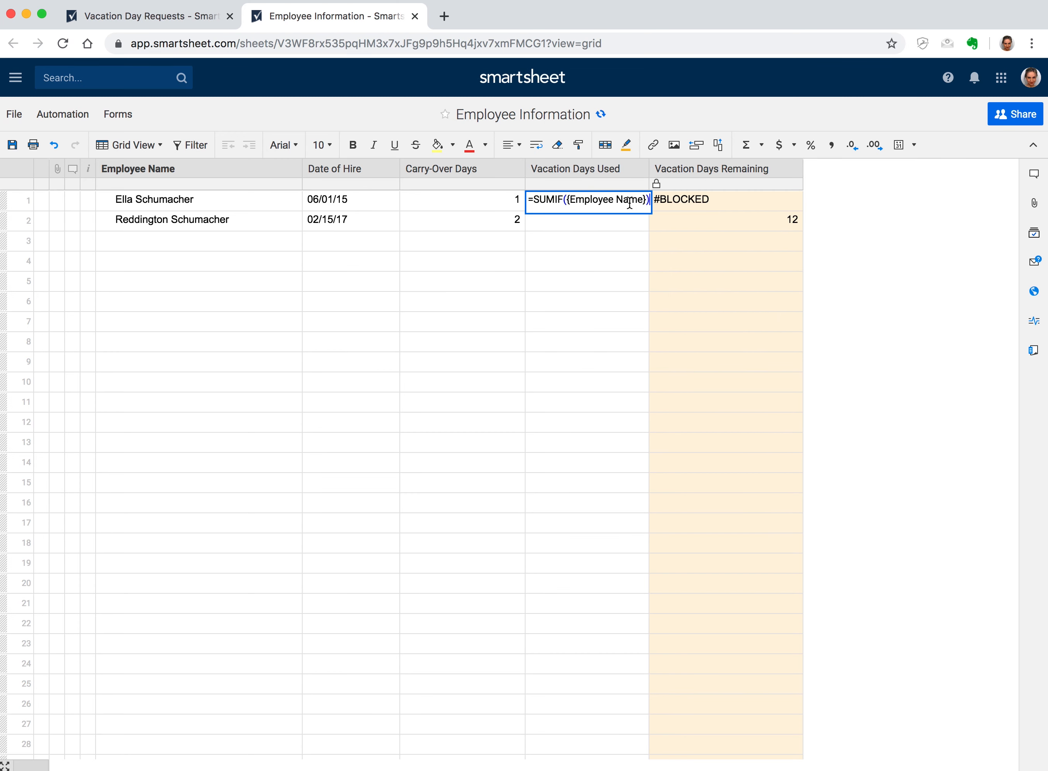
{"action": "left_click", "coordinate": [646, 201]}
{"action": "type", "text": ","}
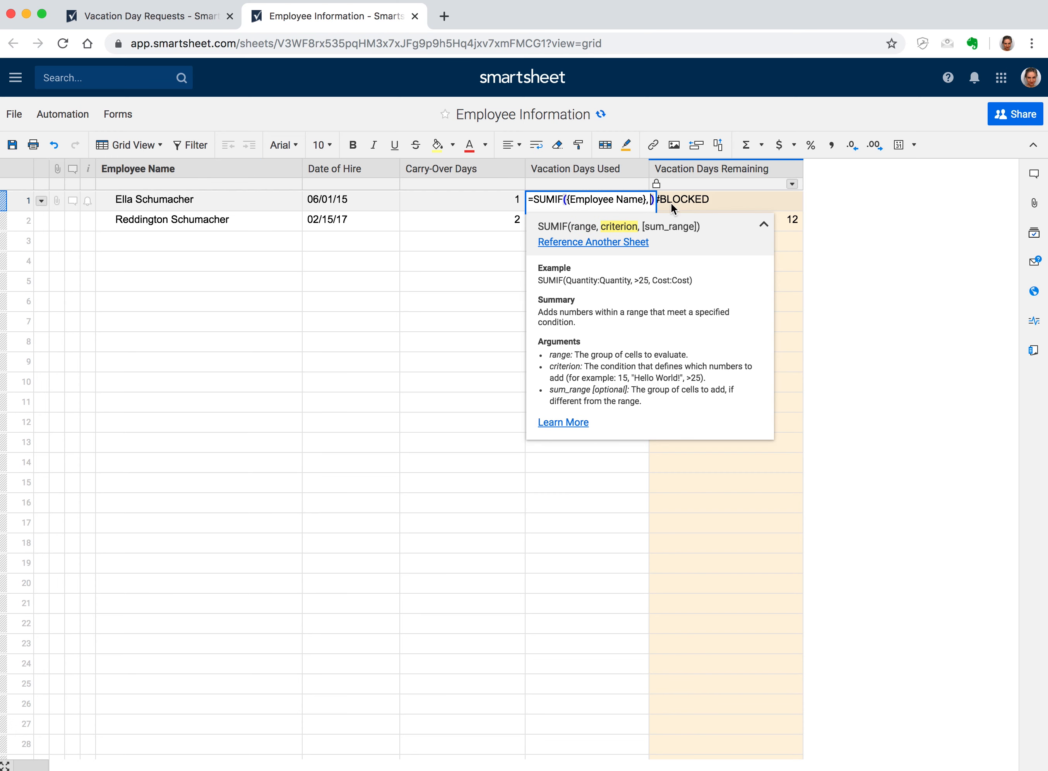
{"action": "left_click", "coordinate": [199, 197]}
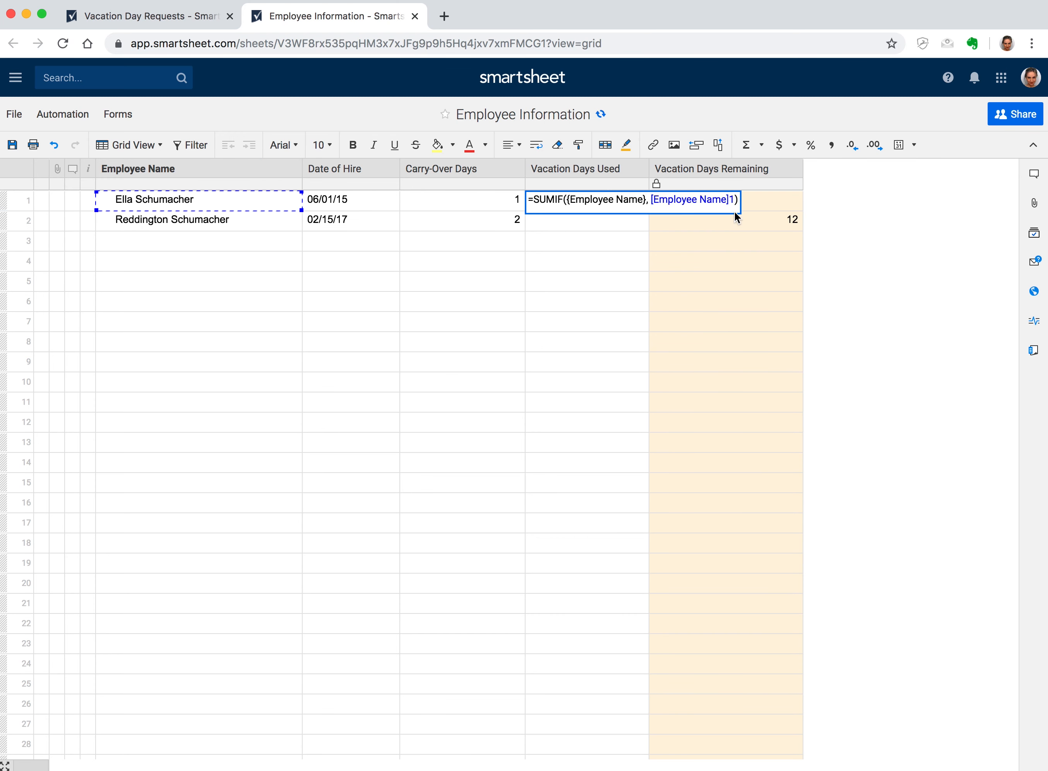
- Complete the SUMIF with the Days Out column of Vacation Day Requests as its sum range, naming the reference "Days Out"
{"action": "type", "text": ","}
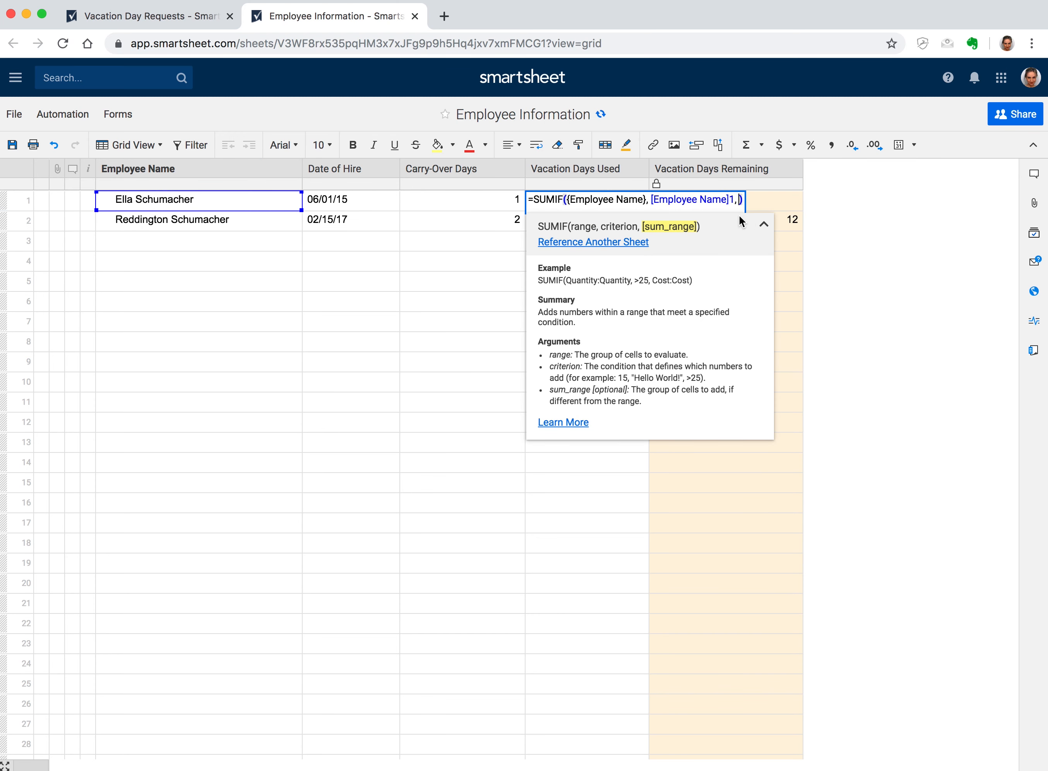
{"action": "left_click", "coordinate": [616, 244]}
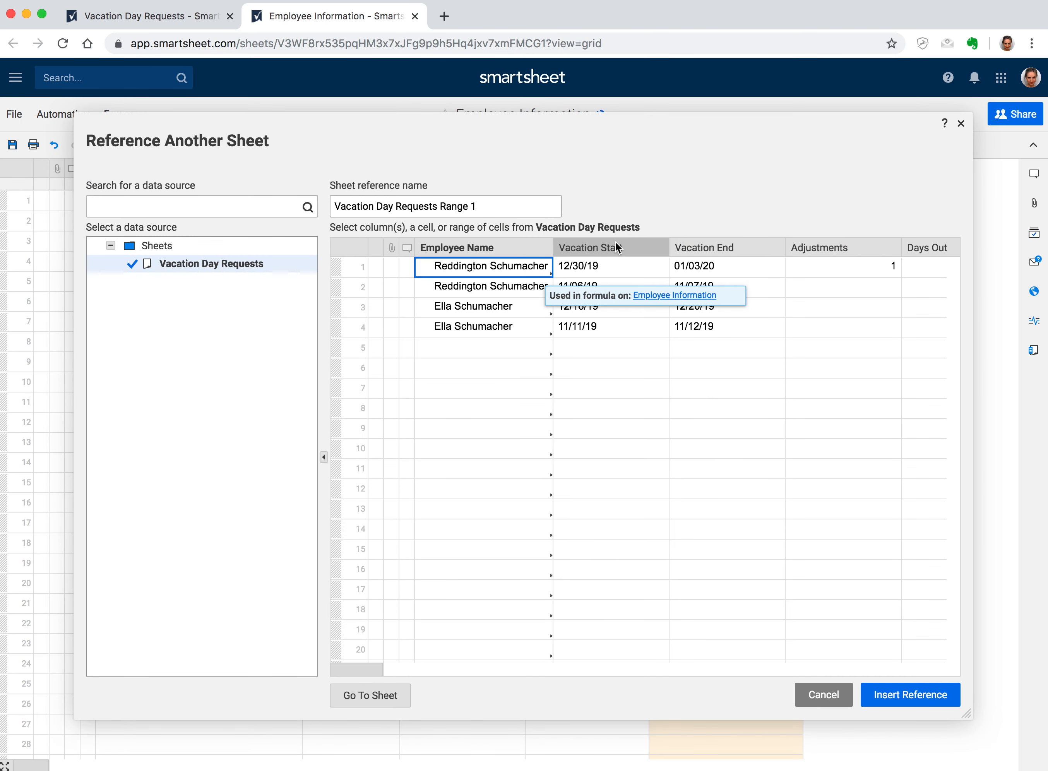
{"action": "scroll", "coordinate": [738, 278], "scroll_direction": "right", "scroll_amount": 3}
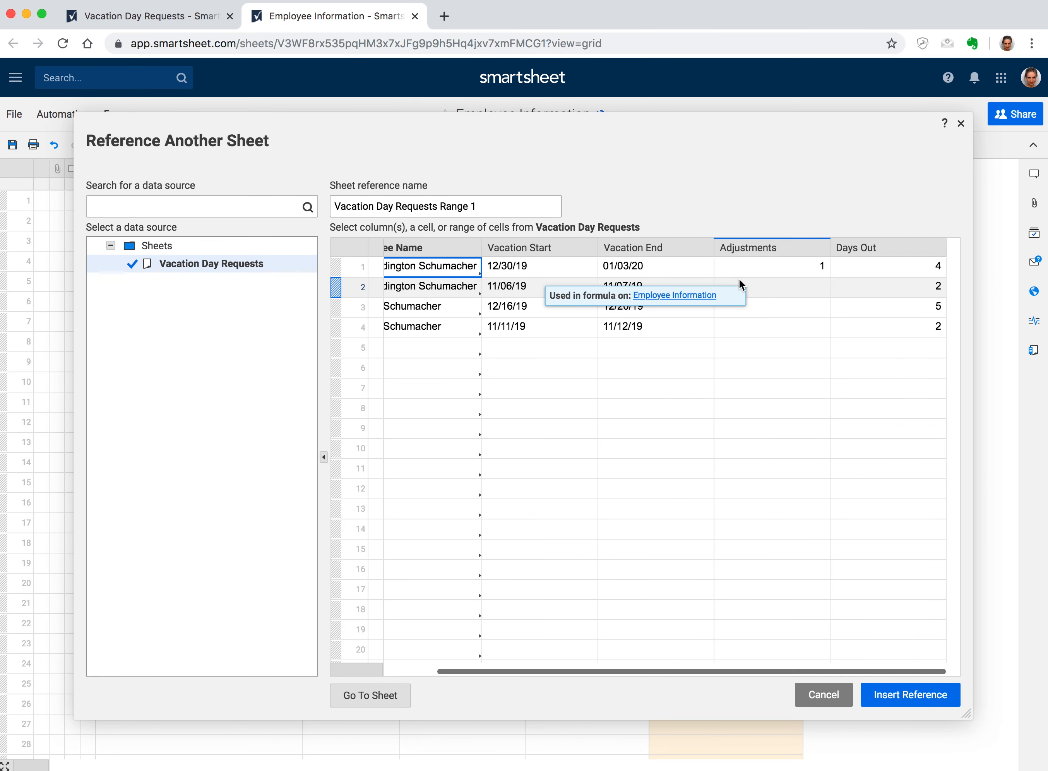
{"action": "left_click", "coordinate": [891, 242]}
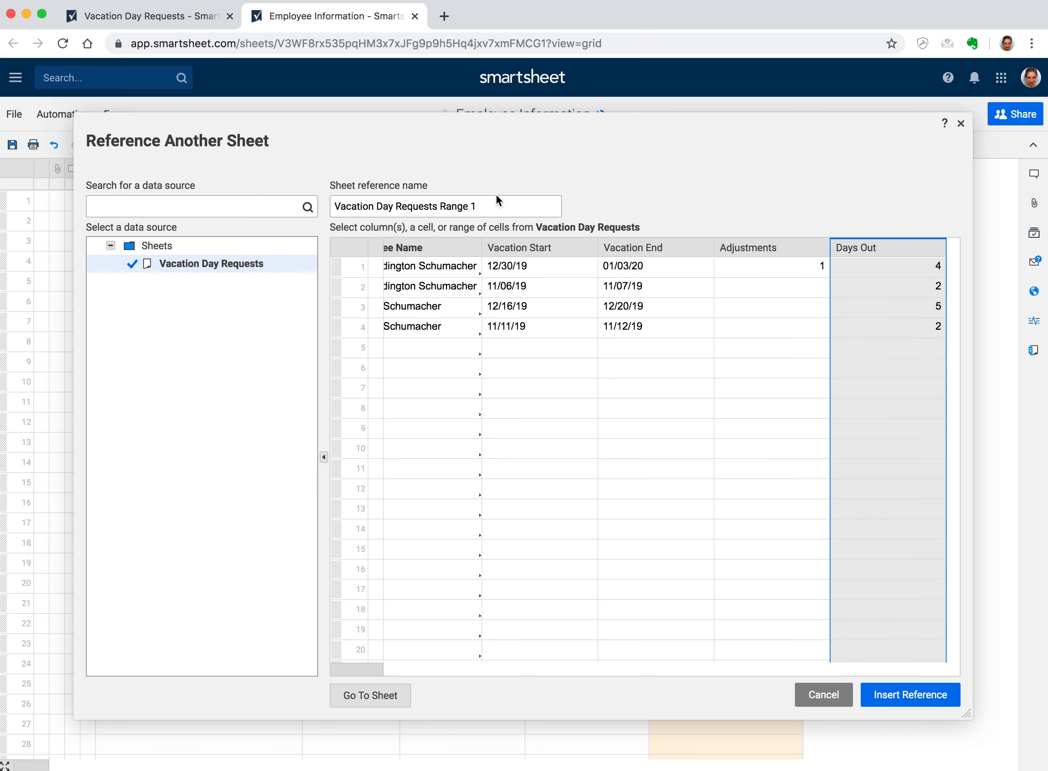
{"action": "left_click", "coordinate": [477, 206]}
{"action": "key", "text": "super+a"}
{"action": "type", "text": "Days Out"}
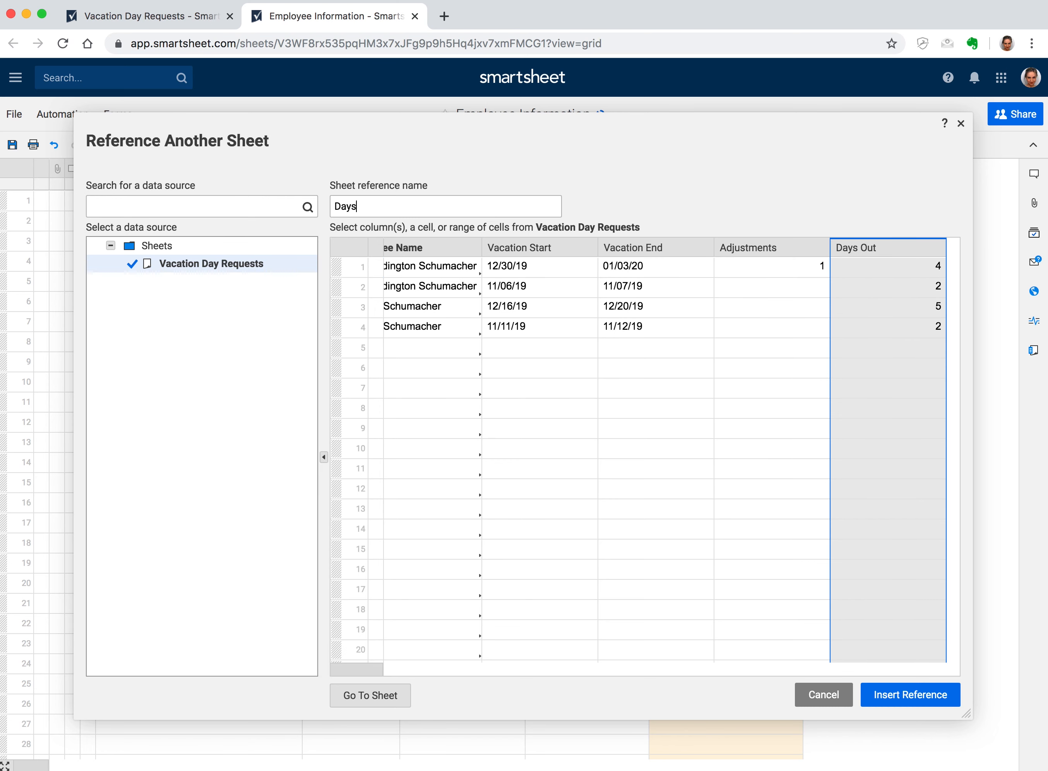
{"action": "left_click", "coordinate": [943, 692]}
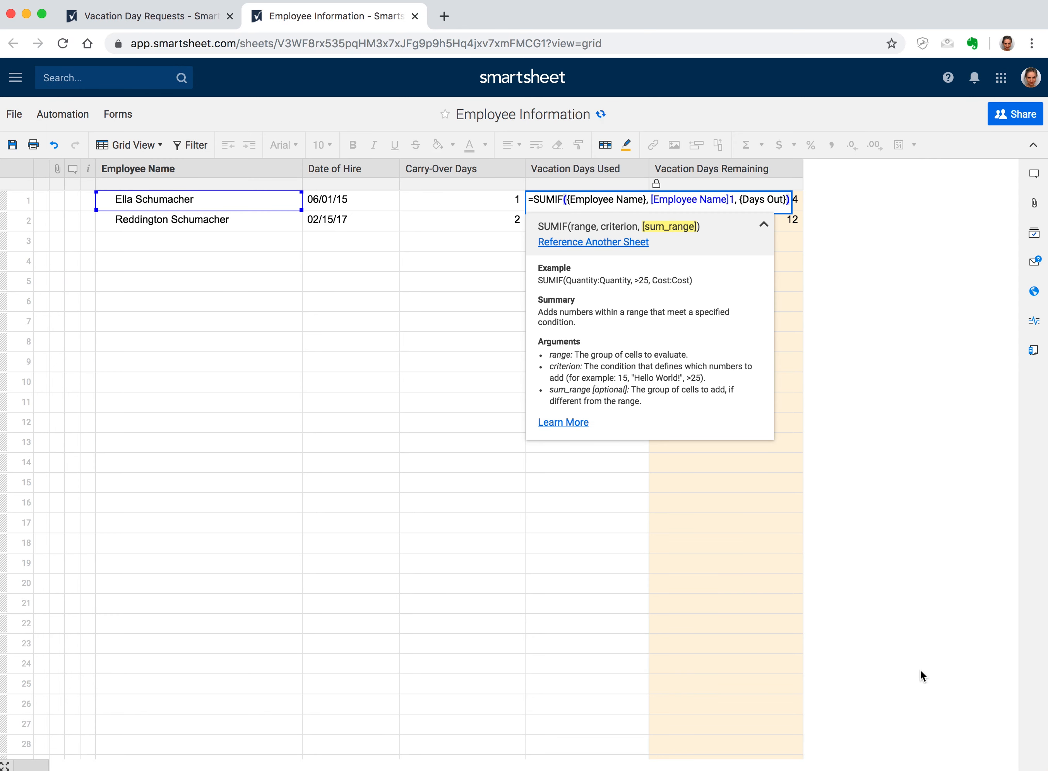
{"action": "key", "text": "Return"}
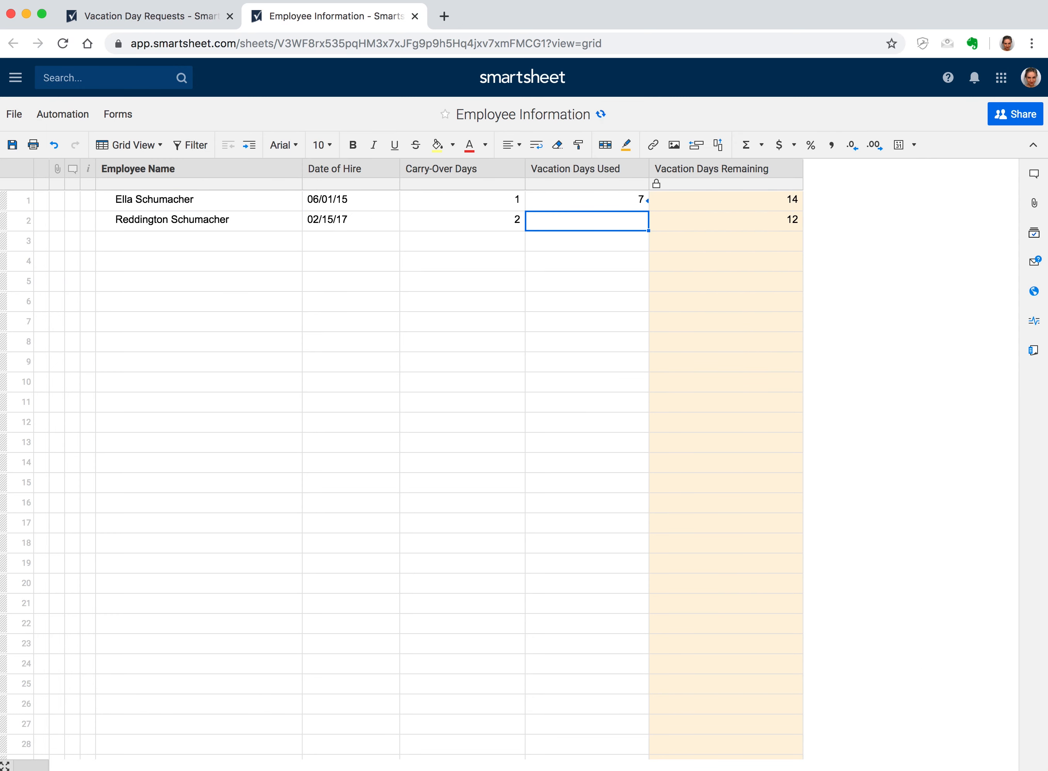
- Copy the Vacation Days Used formula down to row 2 and save the Employee Information sheet
{"action": "left_click", "coordinate": [633, 202]}
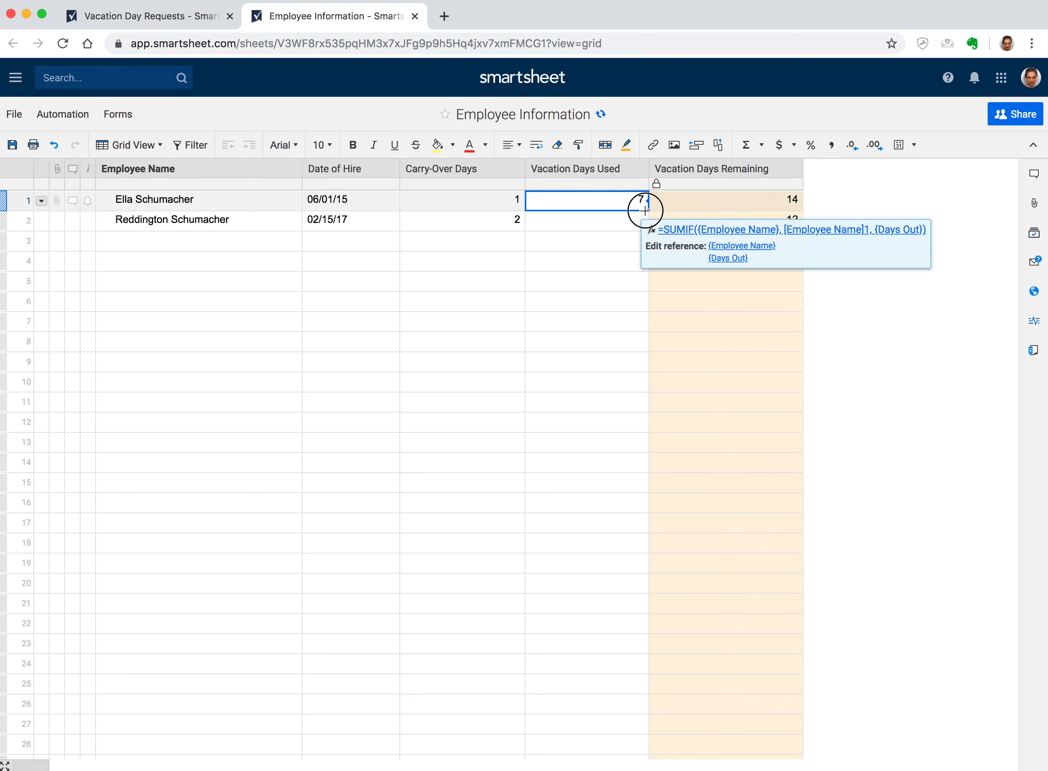
{"action": "left_click_drag", "start_coordinate": [645, 210], "coordinate": [644, 218]}
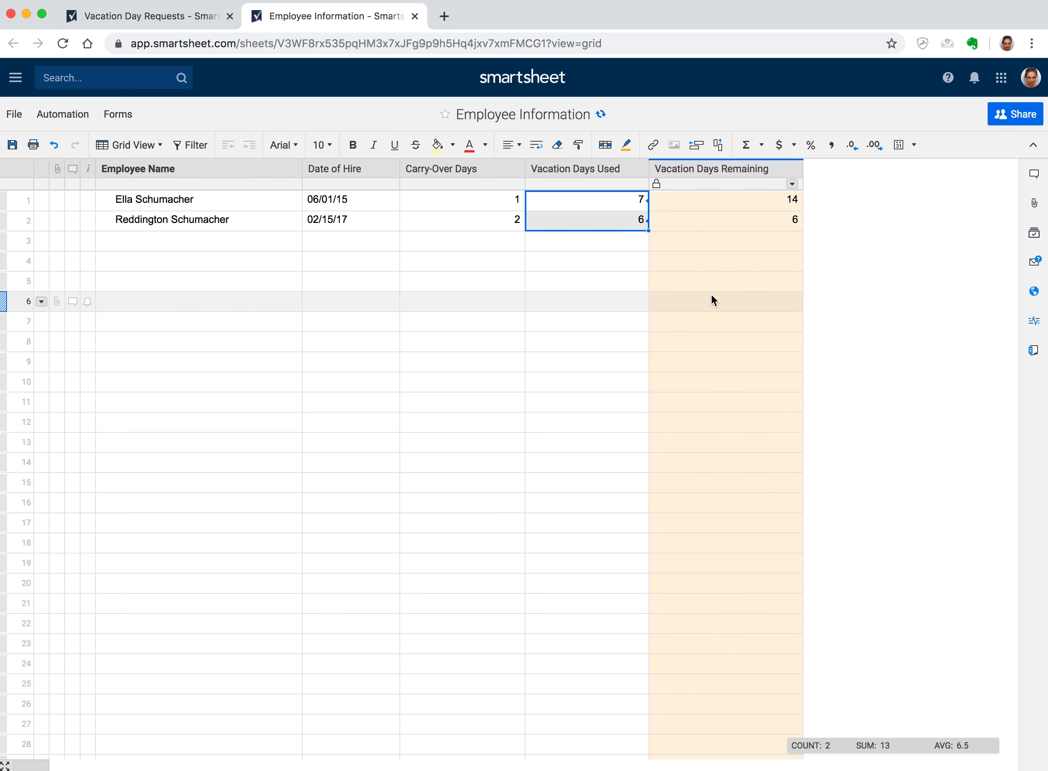
{"action": "left_click", "coordinate": [623, 269]}
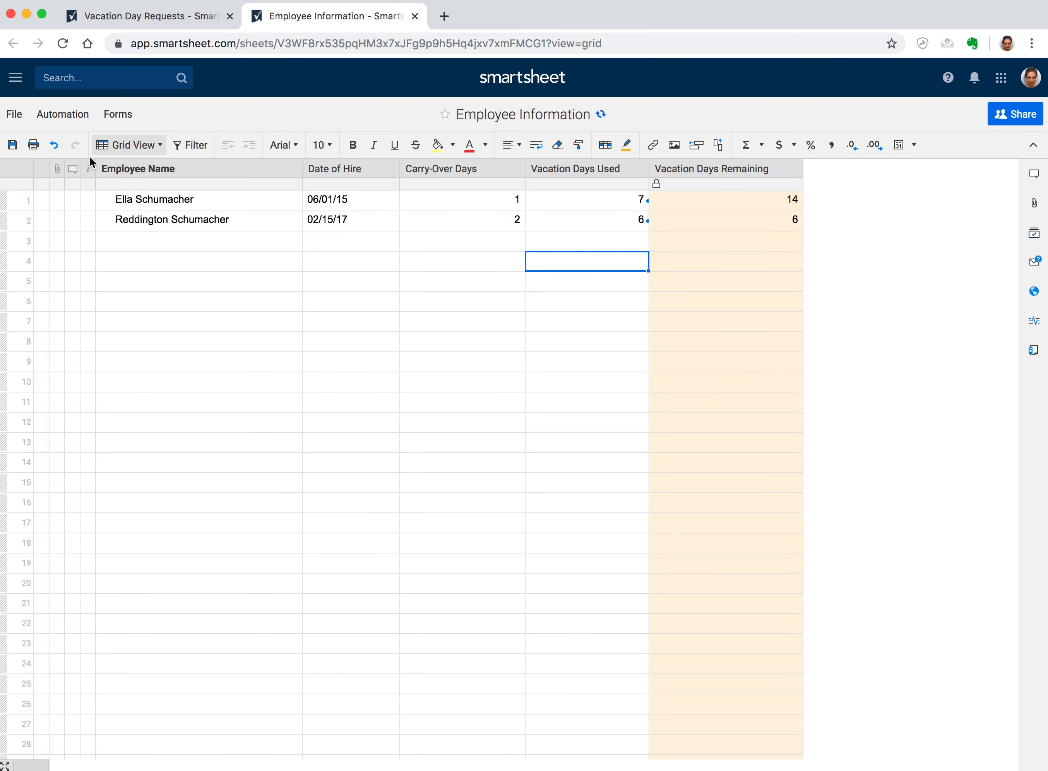
{"action": "left_click", "coordinate": [12, 144]}
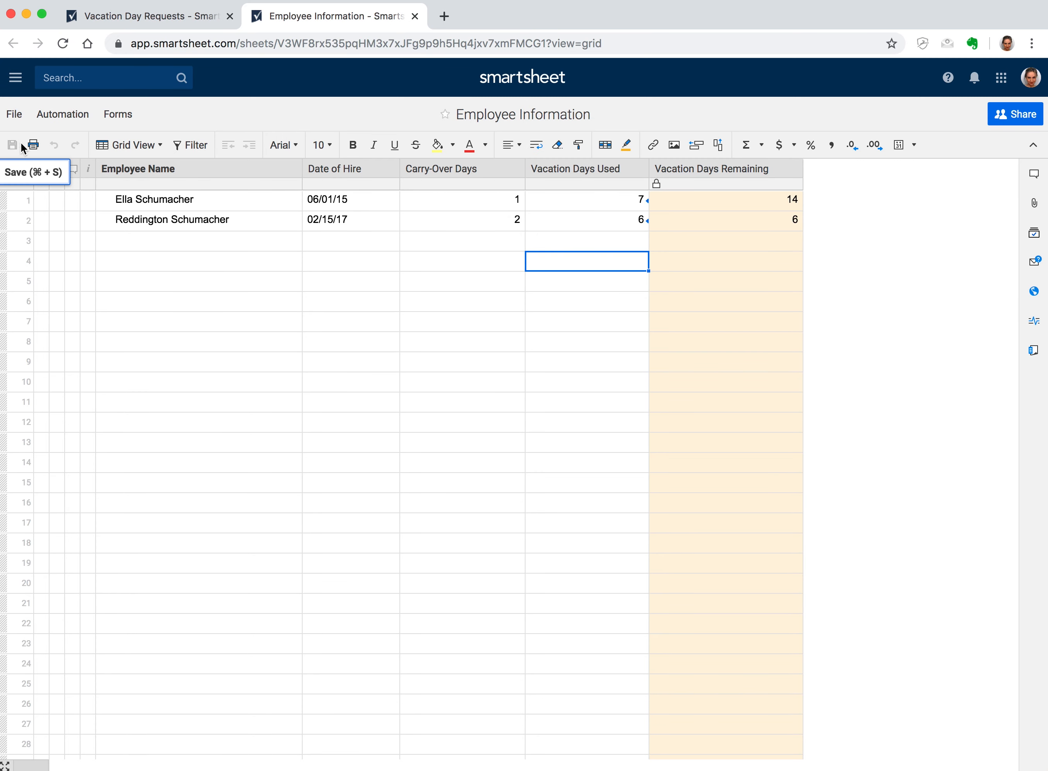
- Check each employee's individual Days Out entries in the Vacation Day Requests sheet against the calculated days used
{"action": "left_click", "coordinate": [176, 17]}
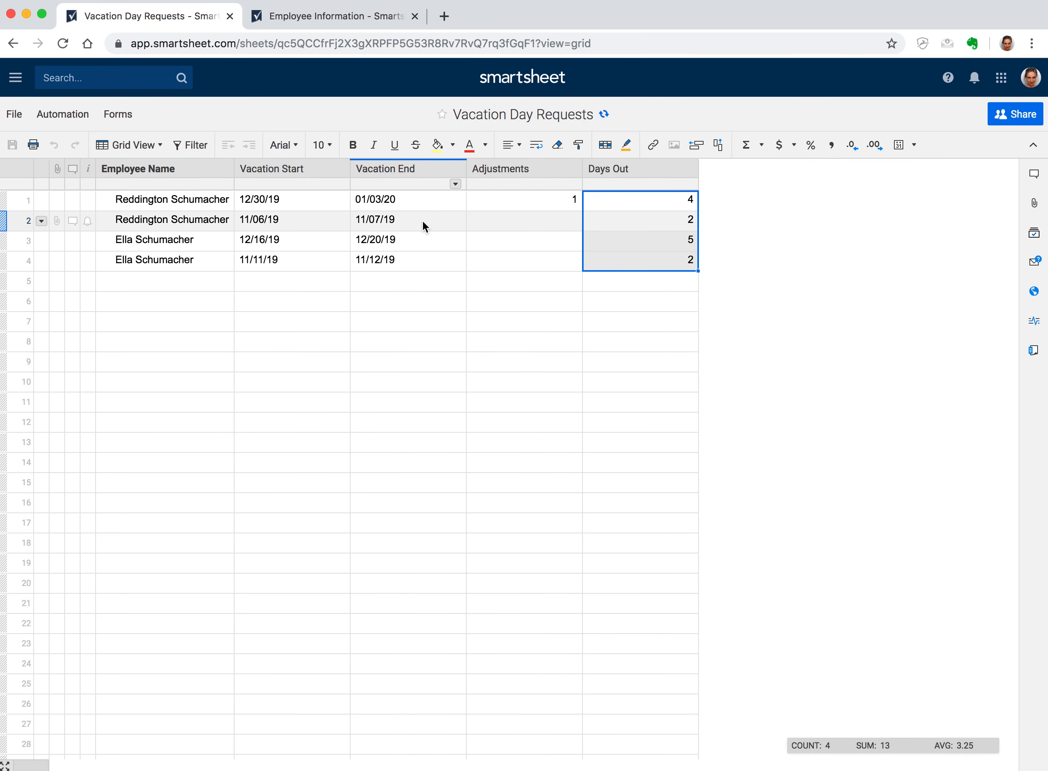
{"action": "left_click", "coordinate": [638, 241]}
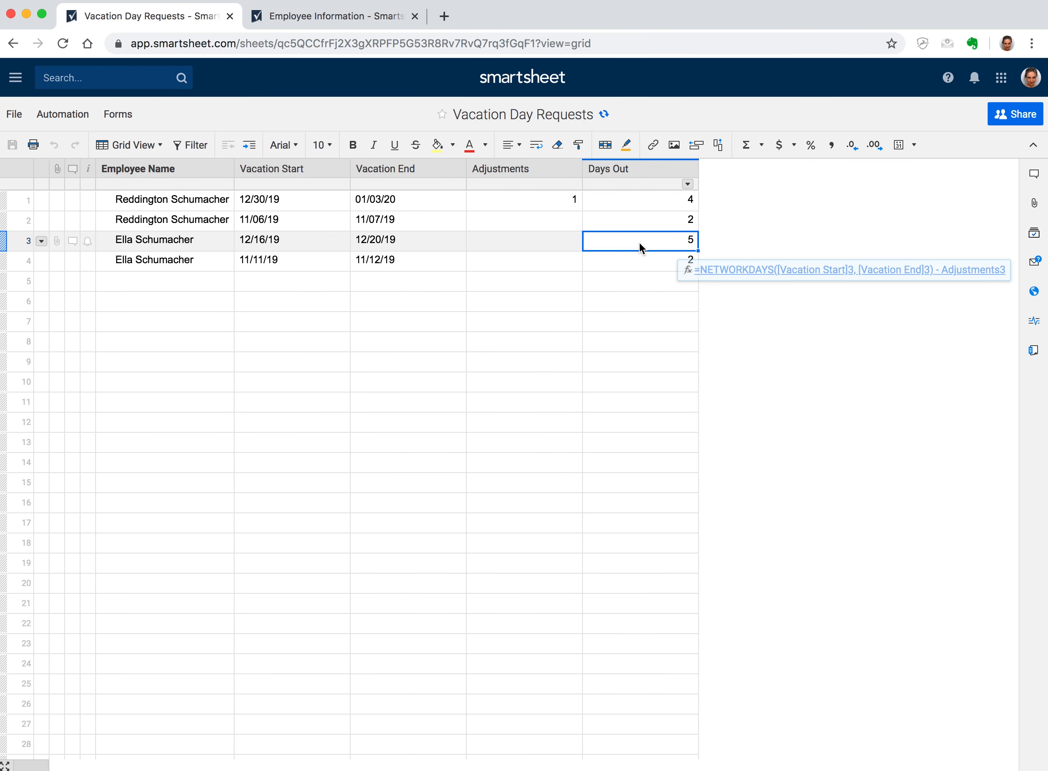
{"action": "left_click", "coordinate": [653, 263]}
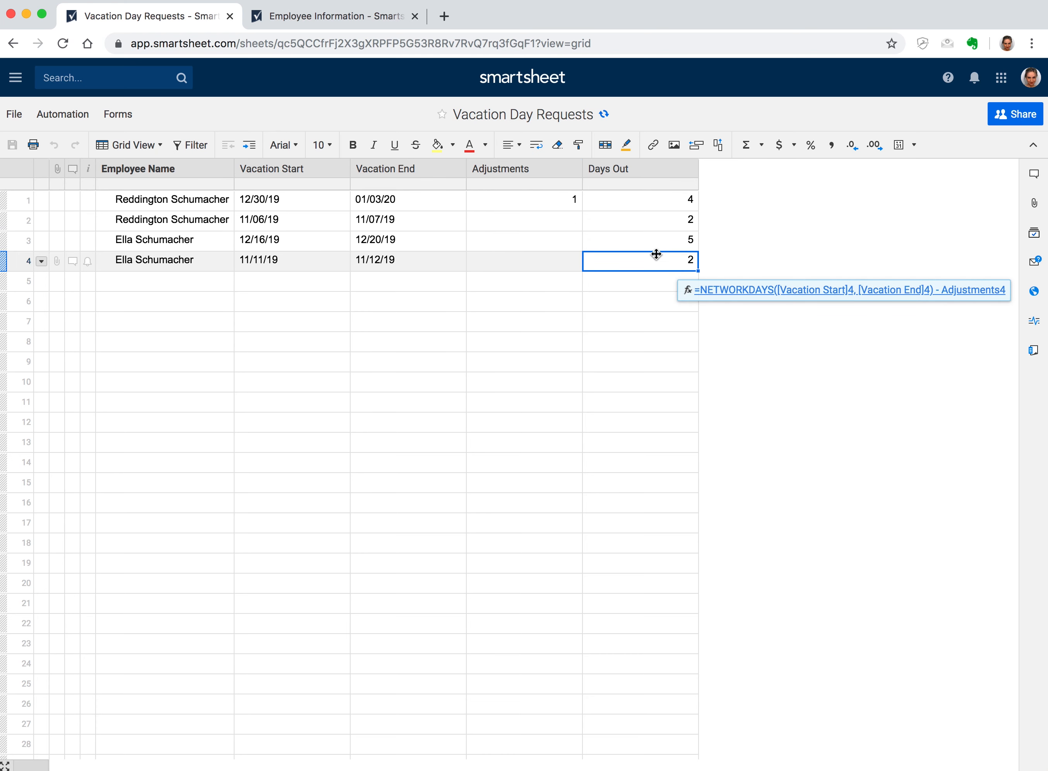
{"action": "left_click", "coordinate": [680, 203]}
{"action": "left_click", "coordinate": [669, 222]}
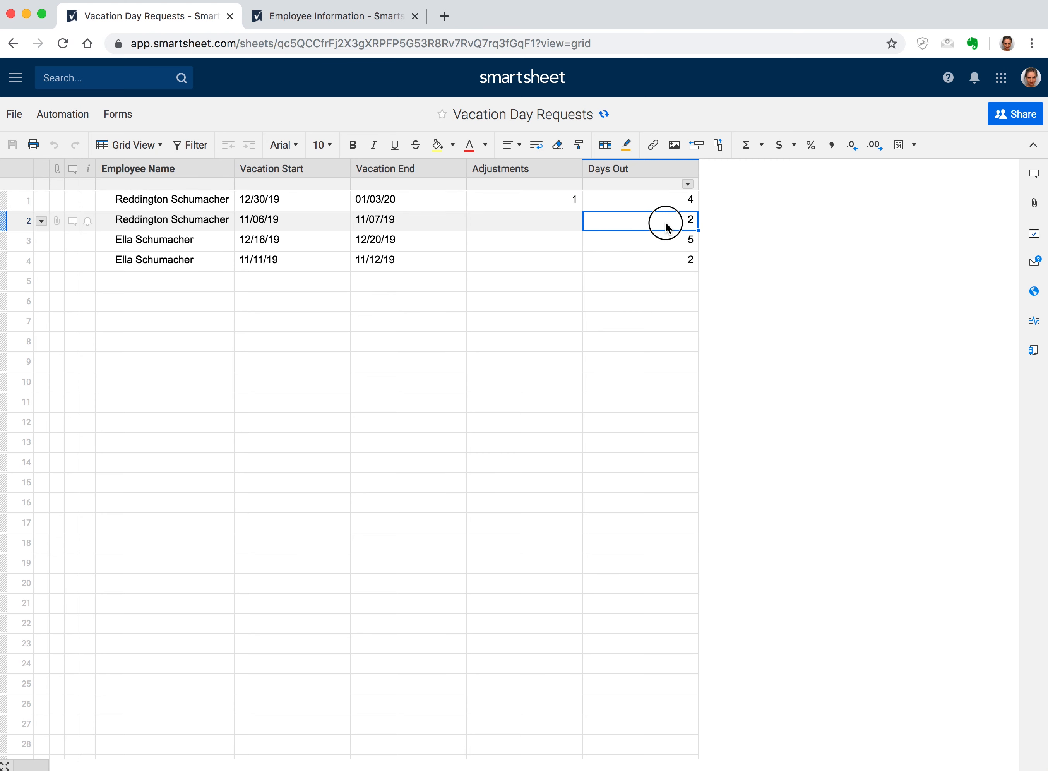
- Open the Employee Name reference used by row 2's Vacation Days Used formula in the Employee Information sheet
{"action": "left_click", "coordinate": [333, 19]}
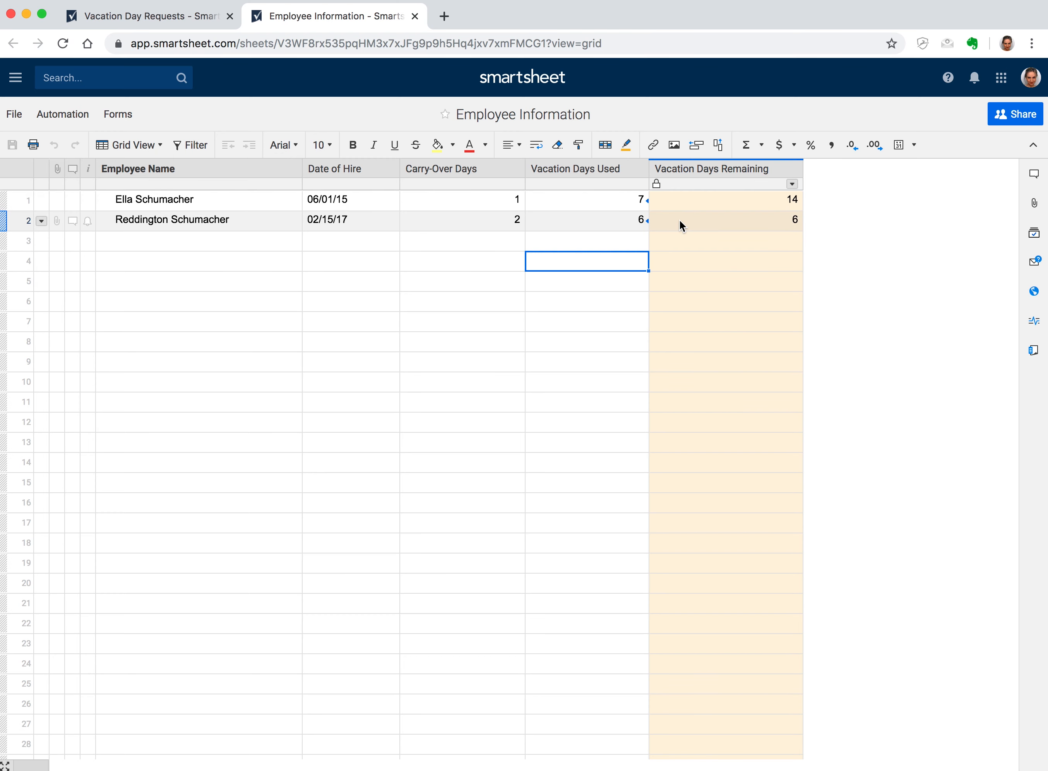
{"action": "left_click", "coordinate": [623, 230]}
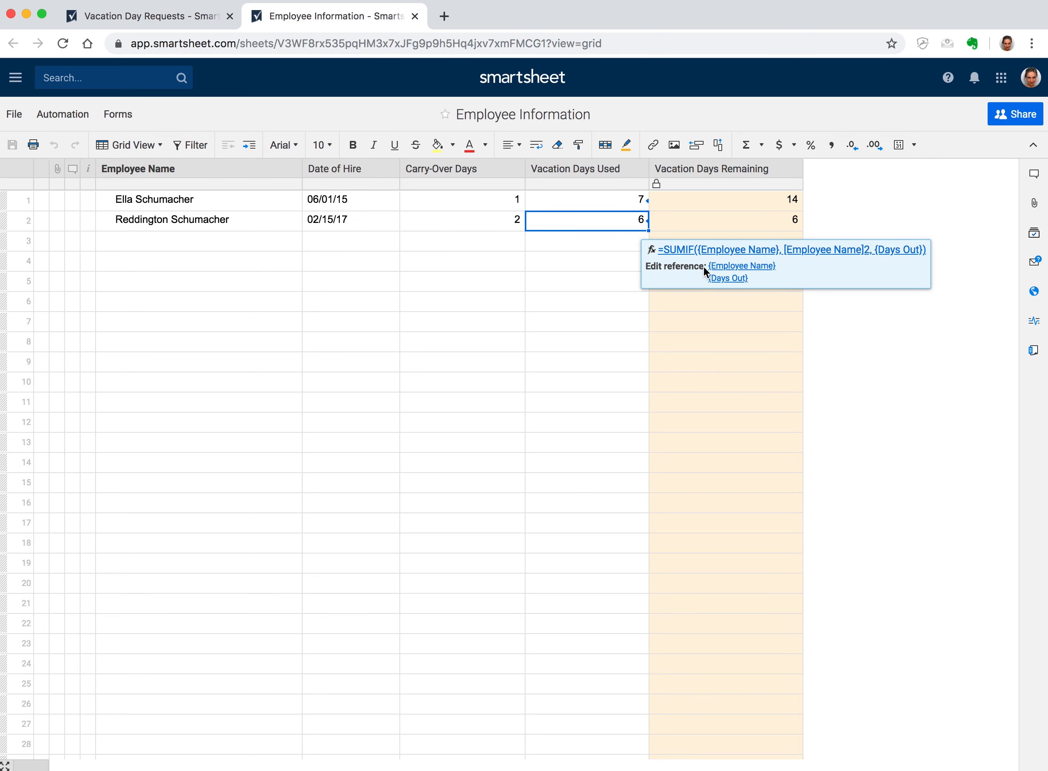
{"action": "left_click", "coordinate": [741, 267]}
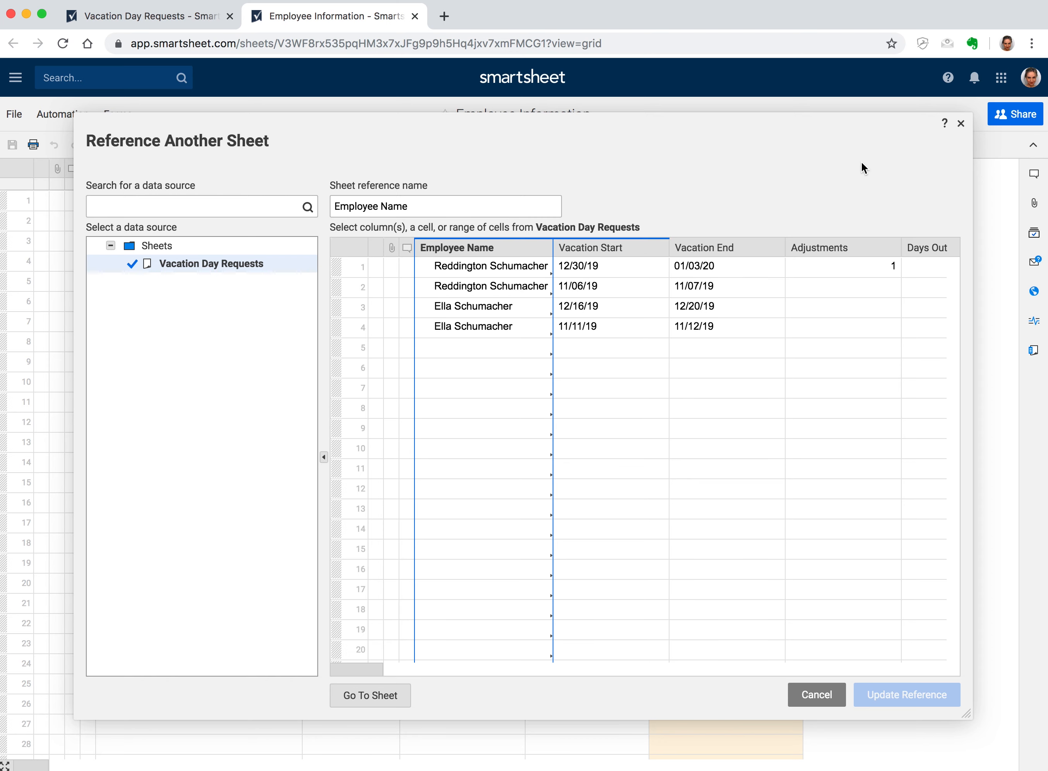
- Close the sheet reference, refresh the Vacation Day Requests sheet, and check which sheet's formula uses its Days Out column
{"action": "left_click", "coordinate": [960, 124]}
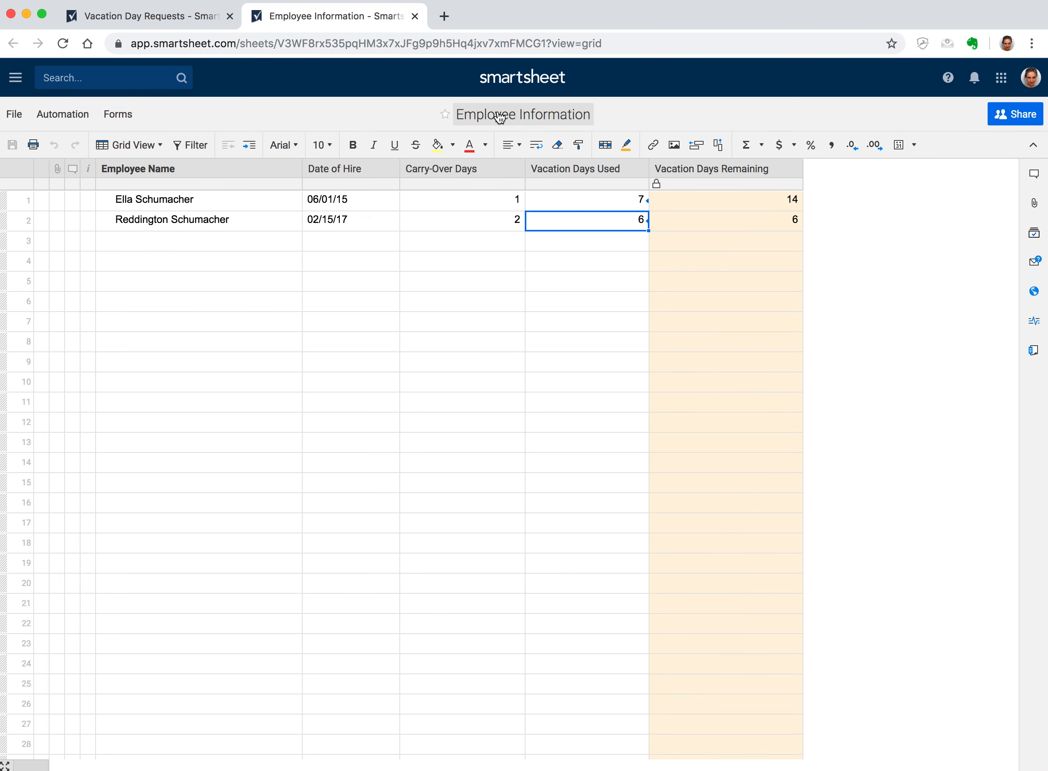
{"action": "left_click", "coordinate": [175, 18]}
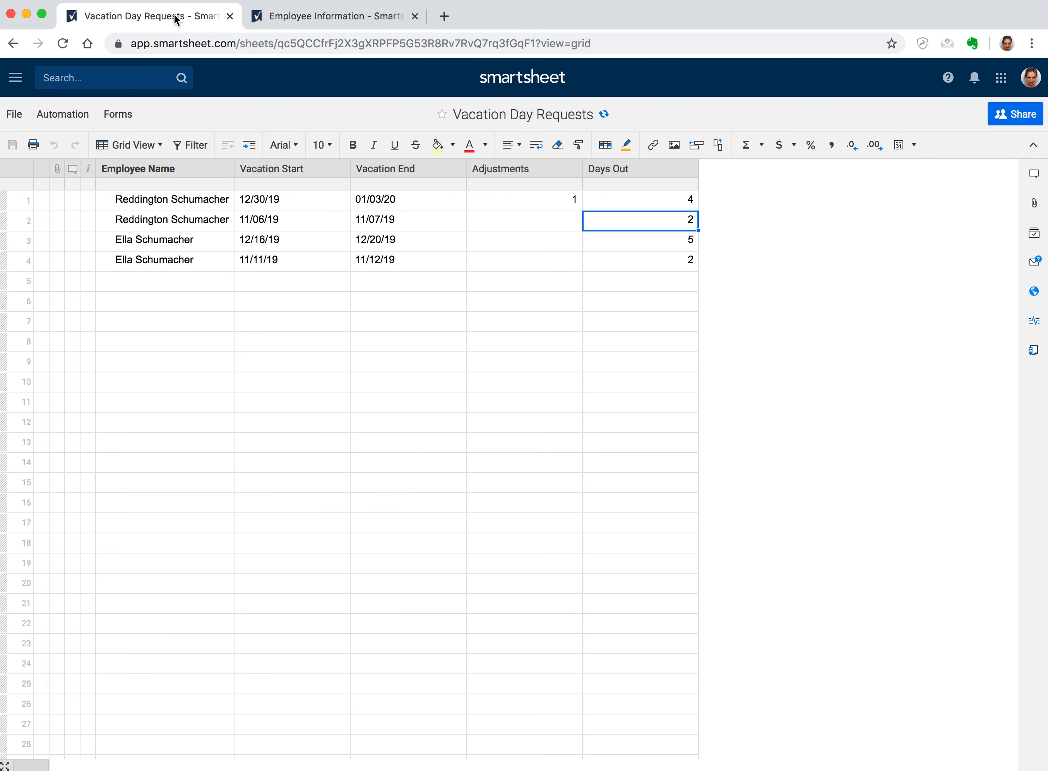
{"action": "left_click", "coordinate": [605, 115]}
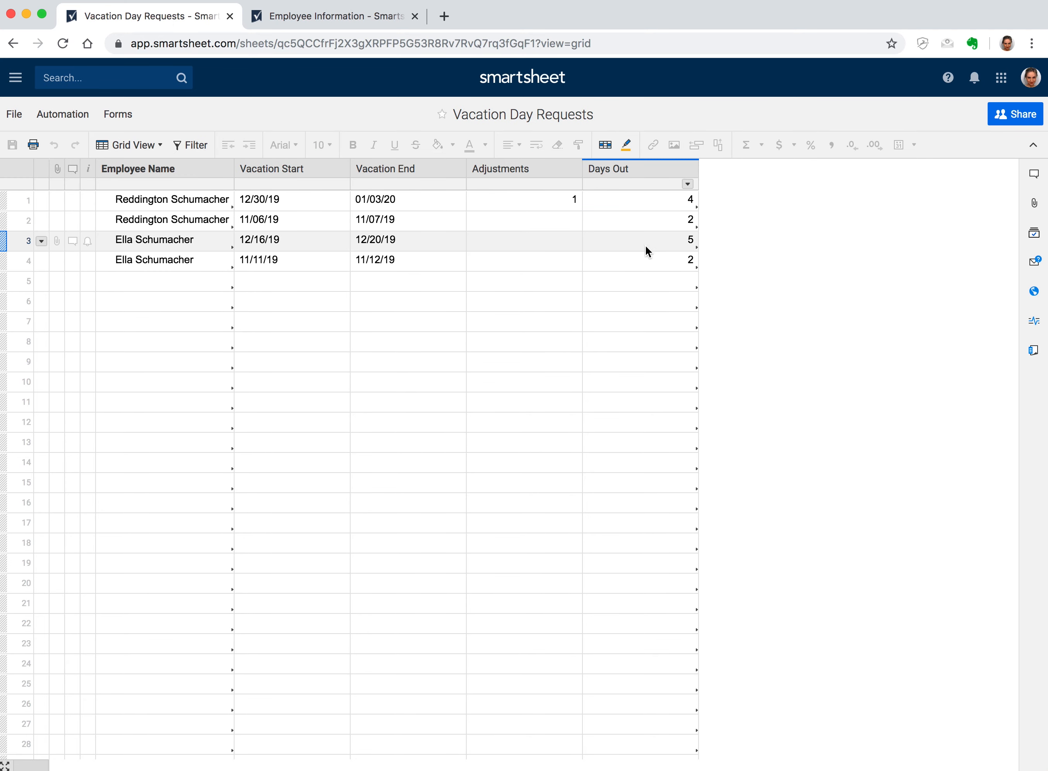
{"action": "scroll", "coordinate": [663, 288], "scroll_direction": "down", "scroll_amount": 1}
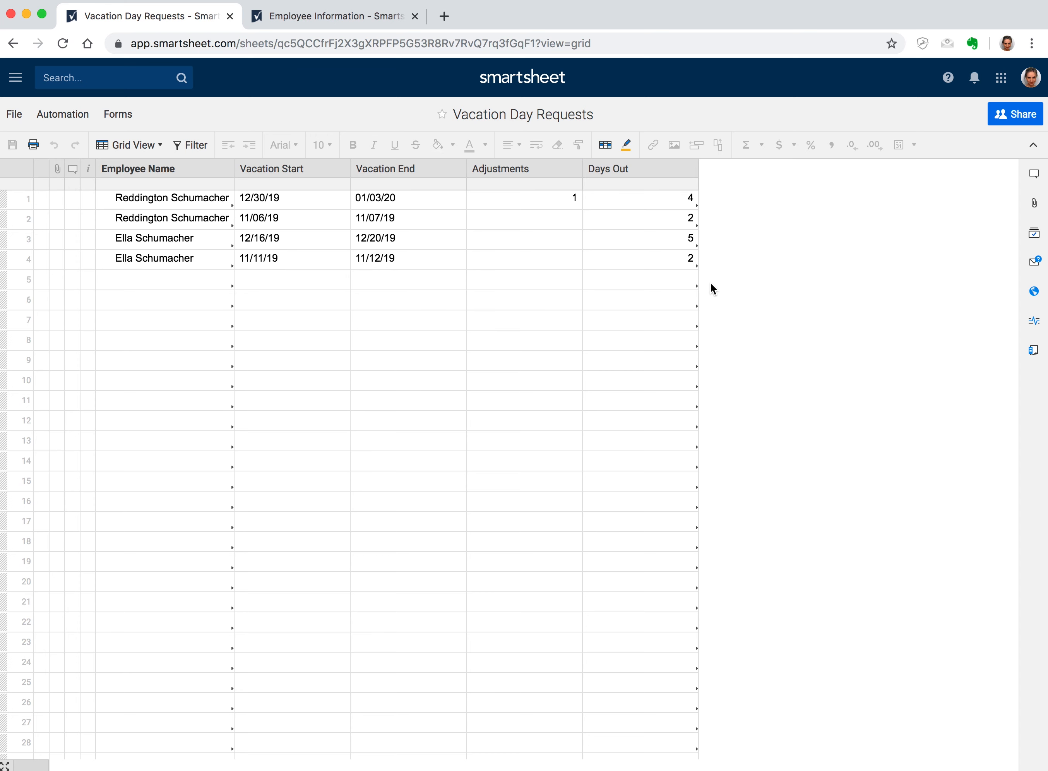
{"action": "left_click", "coordinate": [655, 284]}
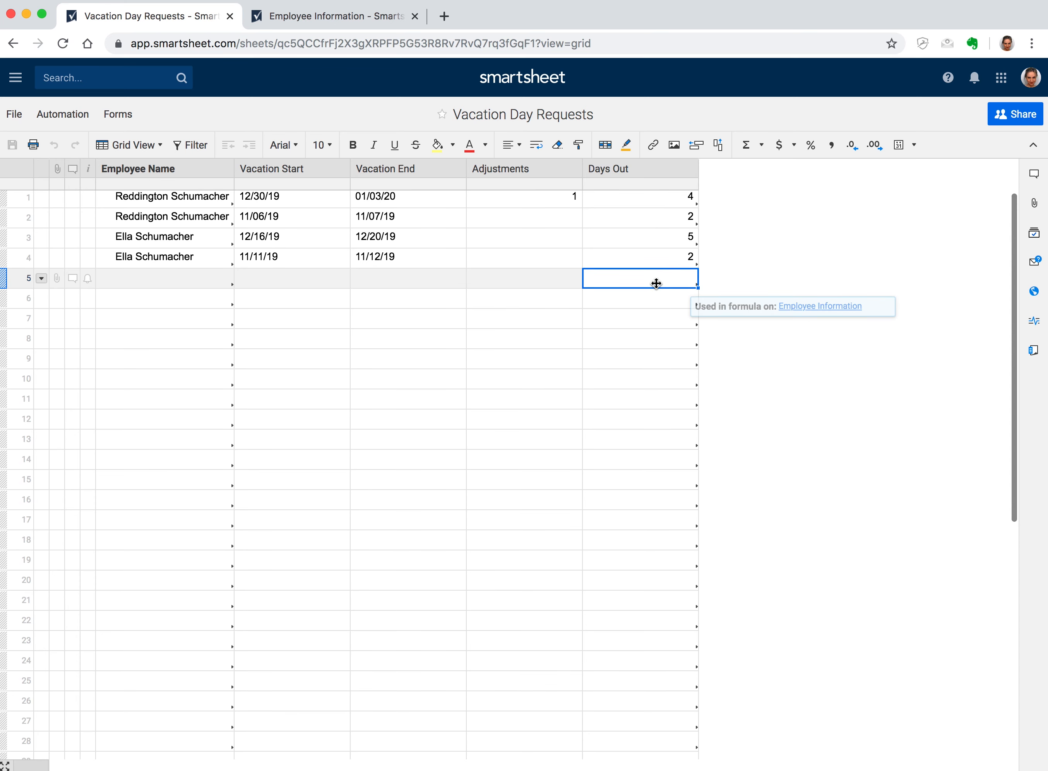
{"action": "scroll", "coordinate": [661, 288], "scroll_direction": "down", "scroll_amount": 1}
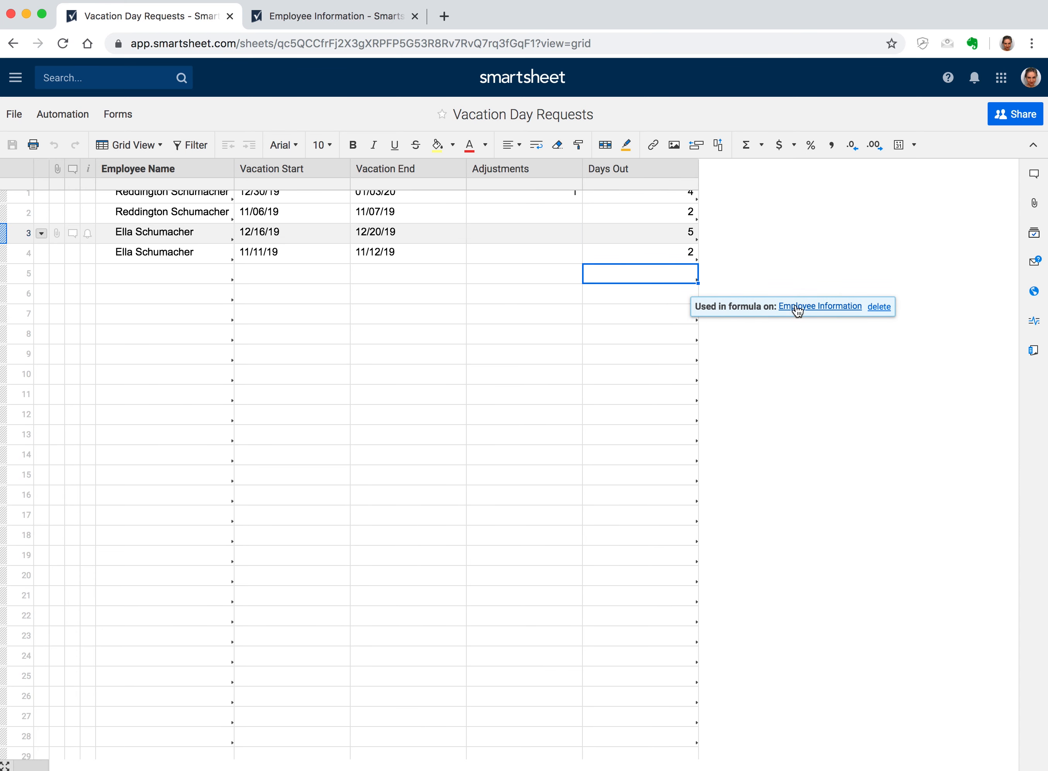
{"action": "left_click", "coordinate": [743, 264]}
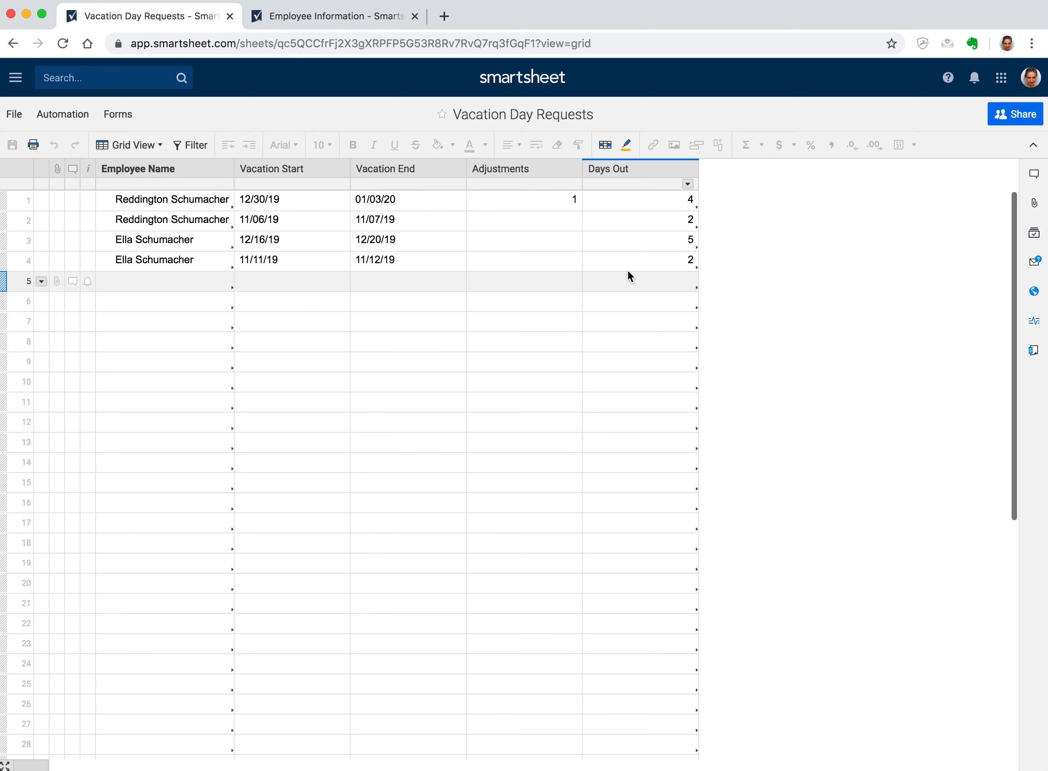
{"action": "scroll", "coordinate": [628, 277], "scroll_direction": "up", "scroll_amount": 1}
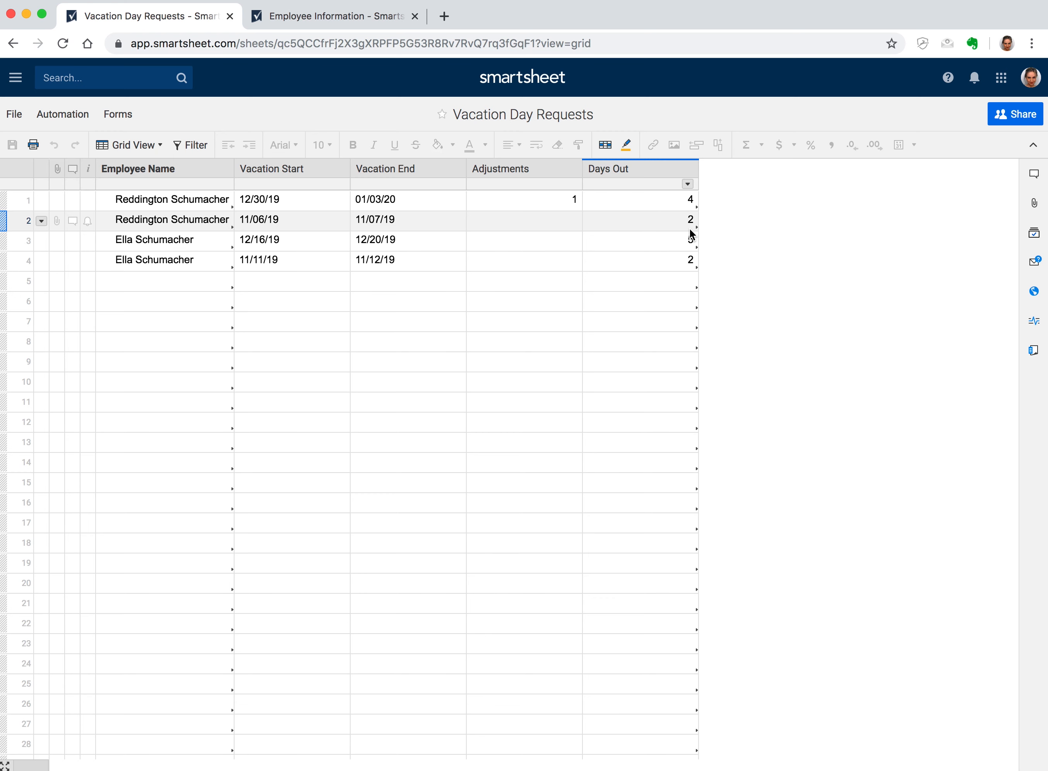
- Fill the whole Days Out column of the Vacation Day Requests sheet with light orange and lock the column
{"action": "left_click", "coordinate": [633, 161]}
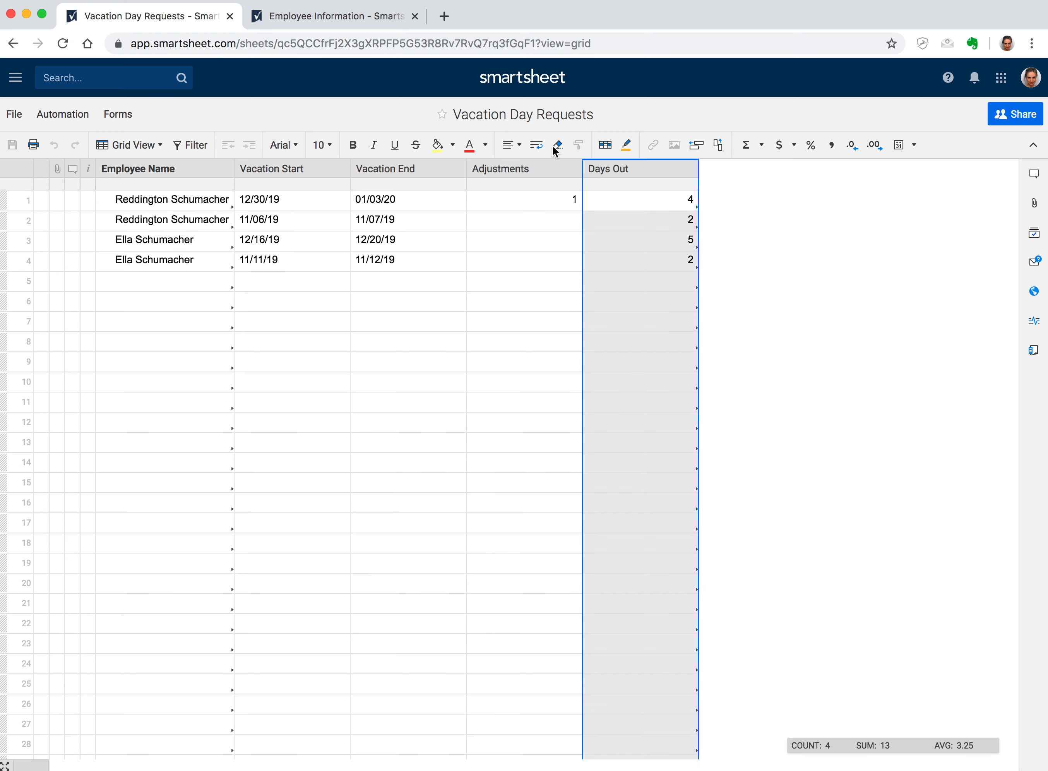
{"action": "left_click", "coordinate": [457, 151]}
{"action": "left_click", "coordinate": [445, 240]}
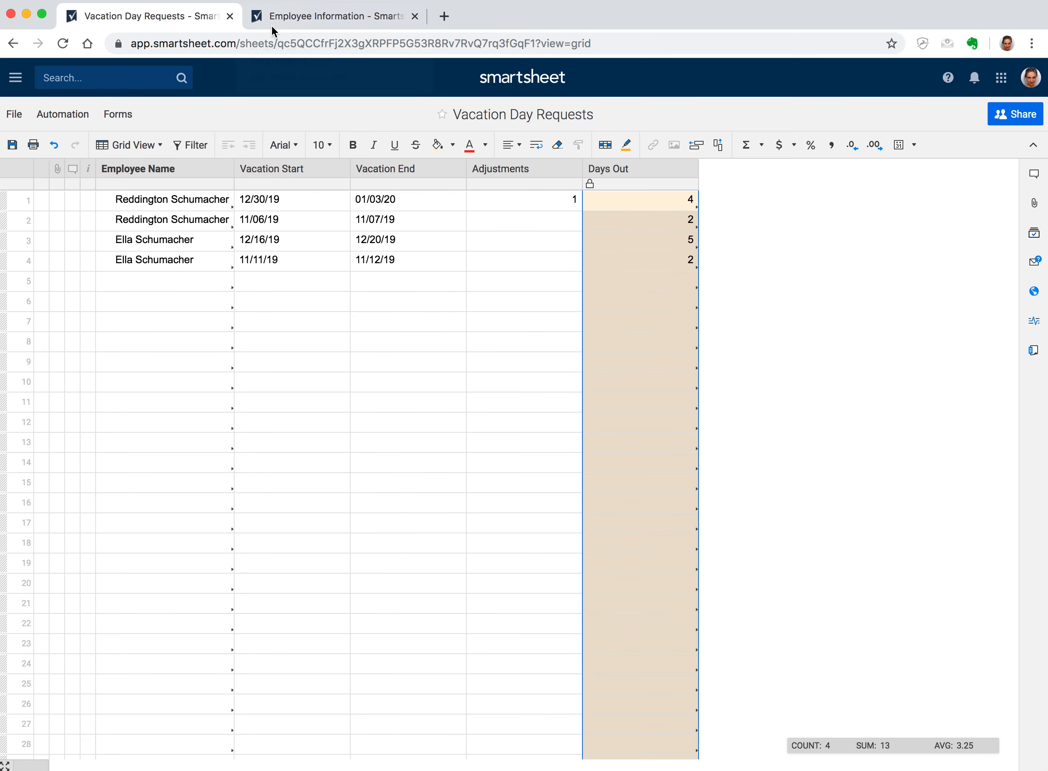
- Fill the Vacation Days Used column of the Employee Information sheet with light orange, lock it, and save the sheet
{"action": "left_click", "coordinate": [284, 19]}
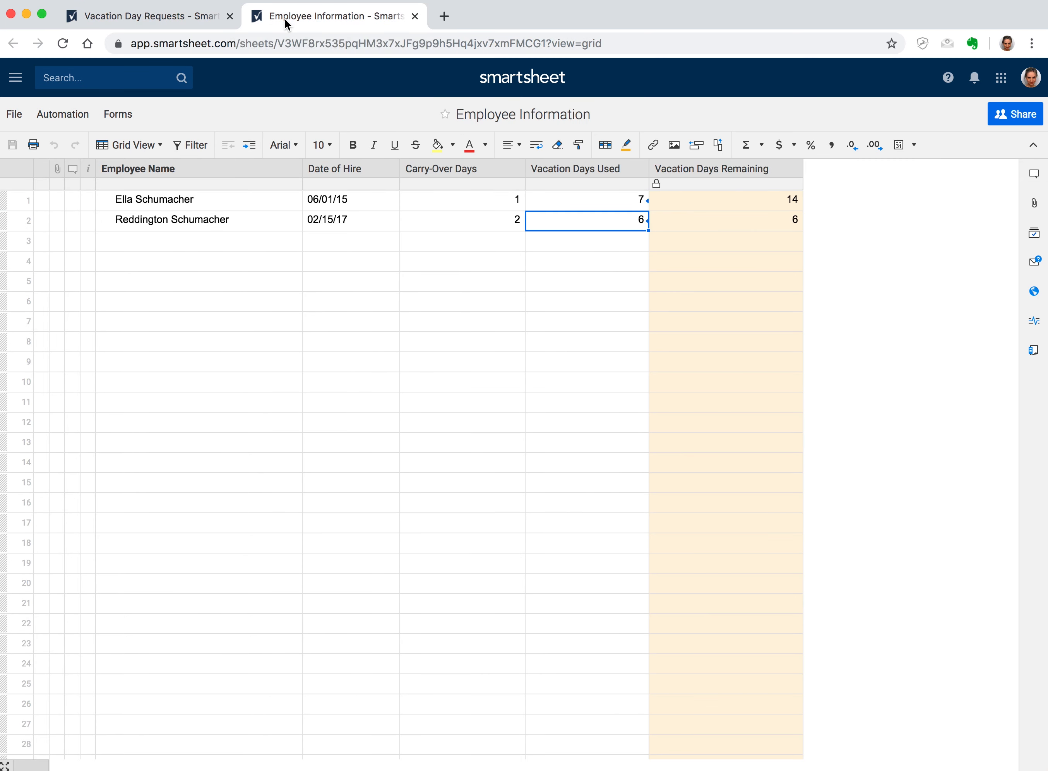
{"action": "left_click", "coordinate": [569, 167]}
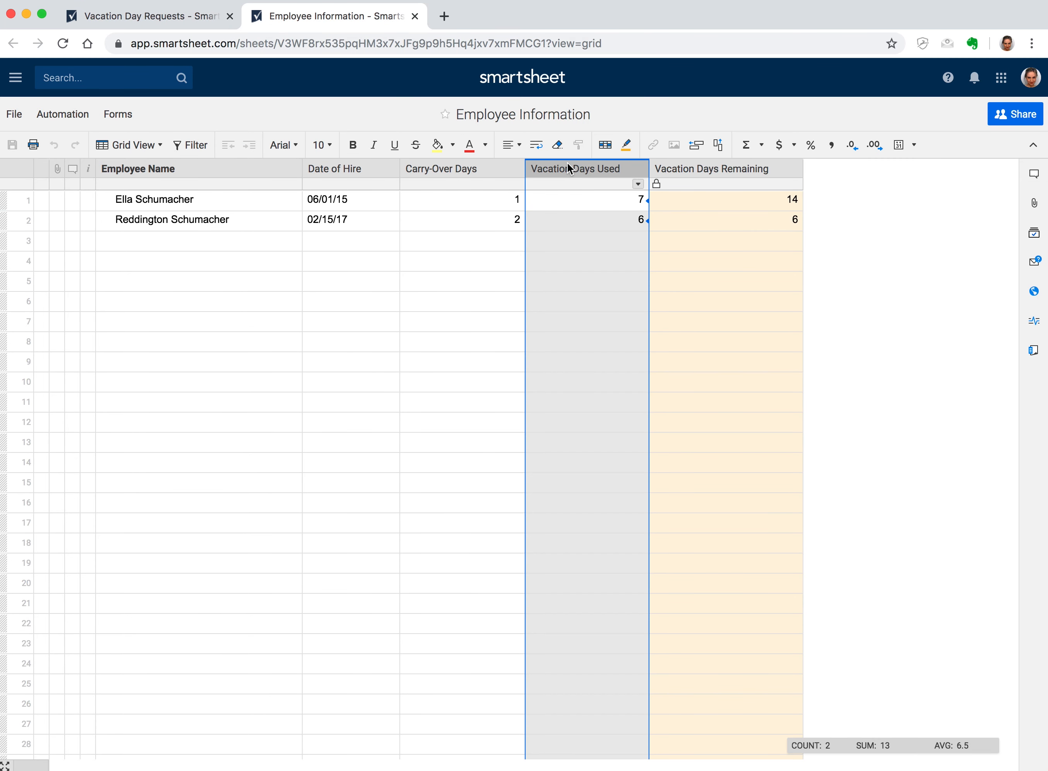
{"action": "left_click", "coordinate": [453, 146]}
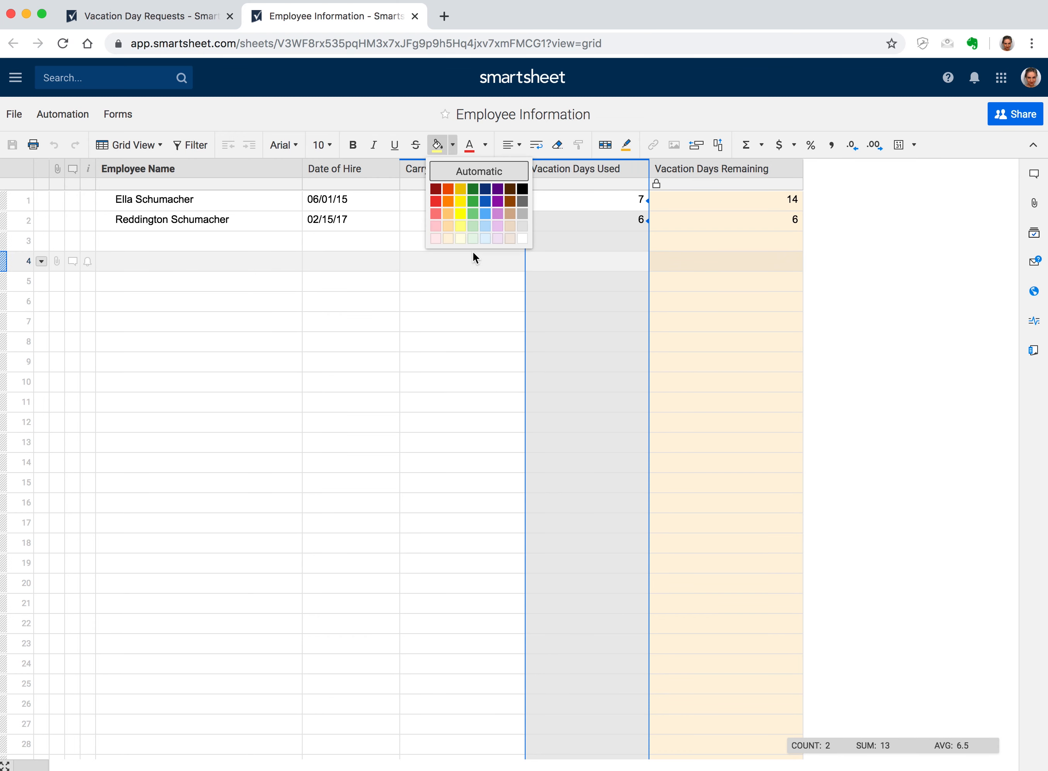
{"action": "left_click", "coordinate": [476, 239]}
{"action": "left_click", "coordinate": [619, 174]}
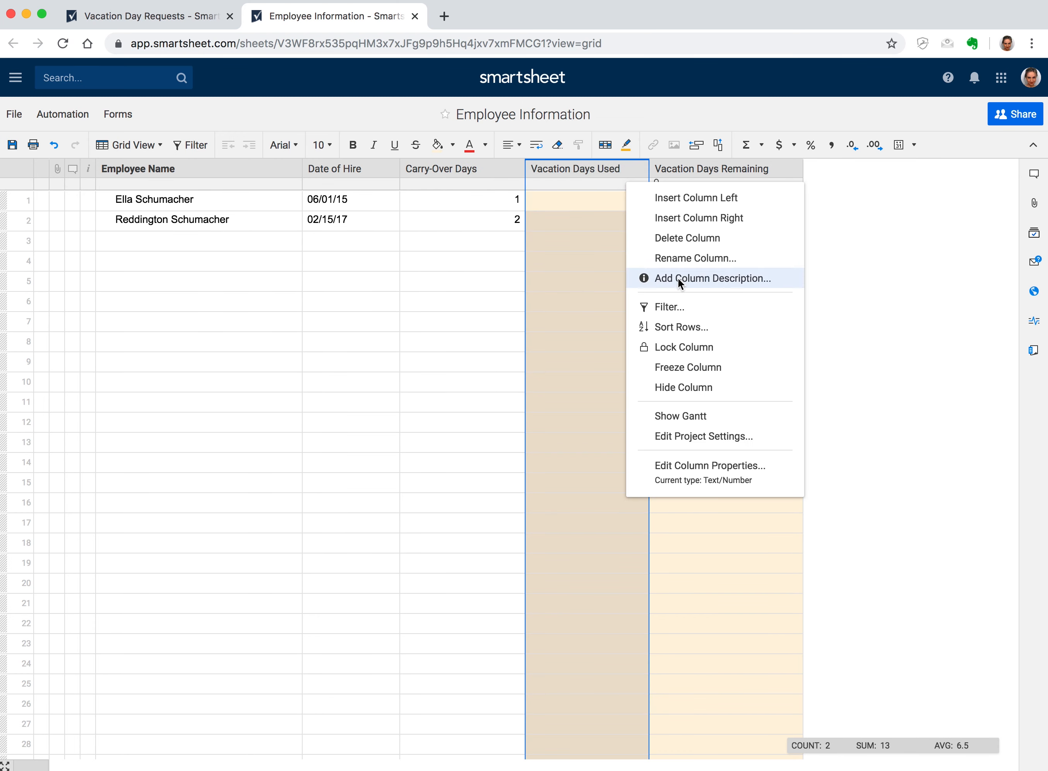
{"action": "left_click", "coordinate": [700, 339]}
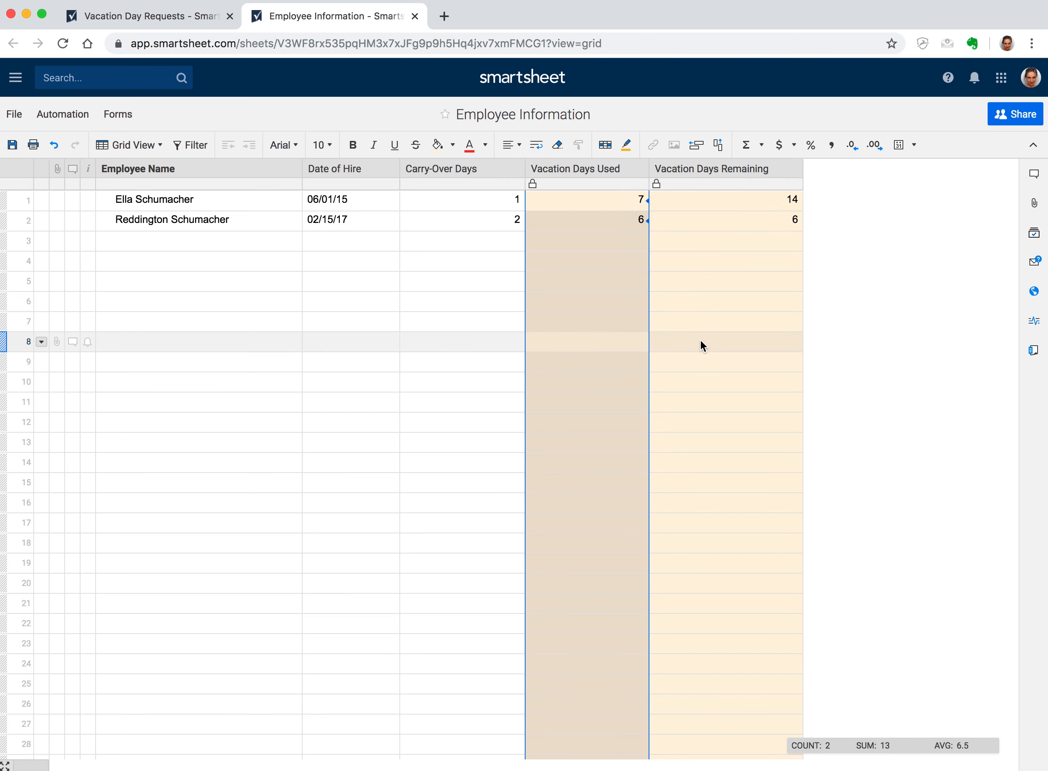
{"action": "left_click", "coordinate": [11, 144]}
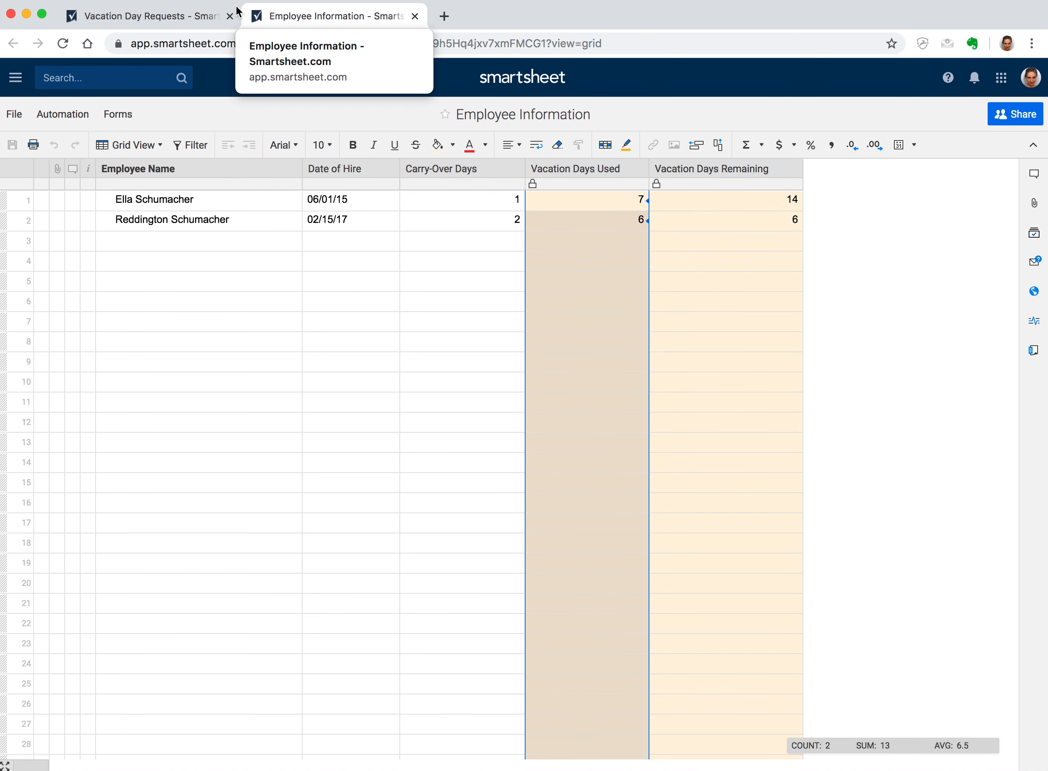
- View the Request Vacation Days form's sharing URL among the Vacation Day Requests sheet's forms, then close the forms manager
{"action": "left_click", "coordinate": [181, 17]}
{"action": "left_click", "coordinate": [132, 113]}
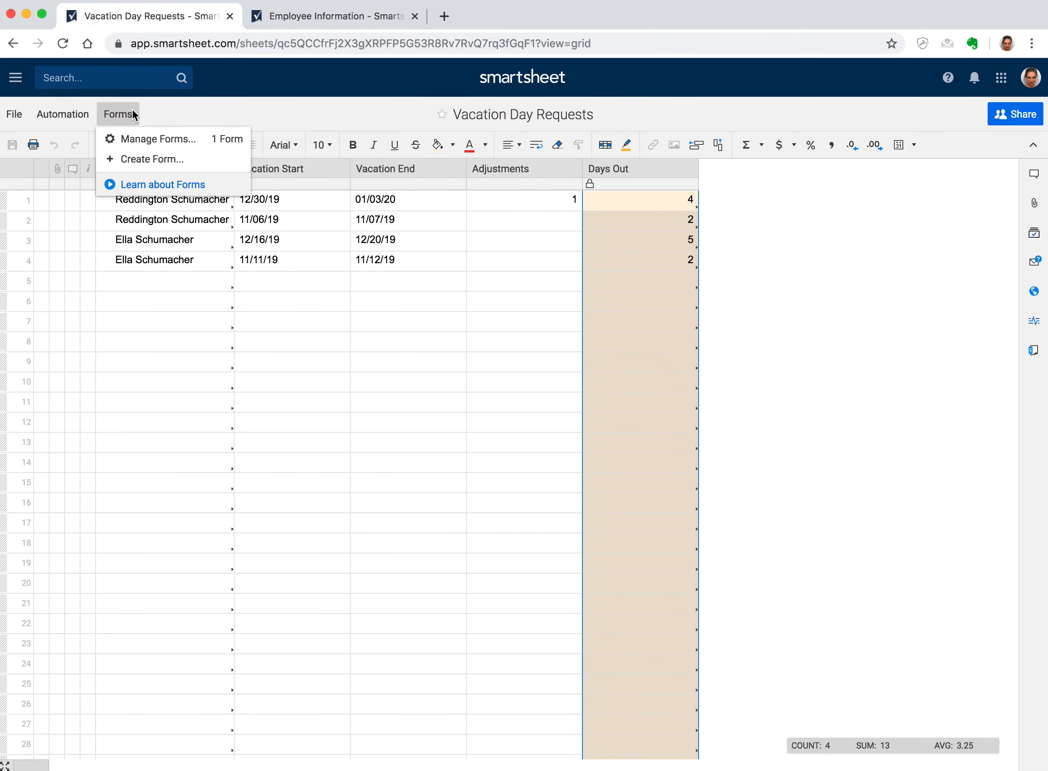
{"action": "left_click", "coordinate": [155, 138]}
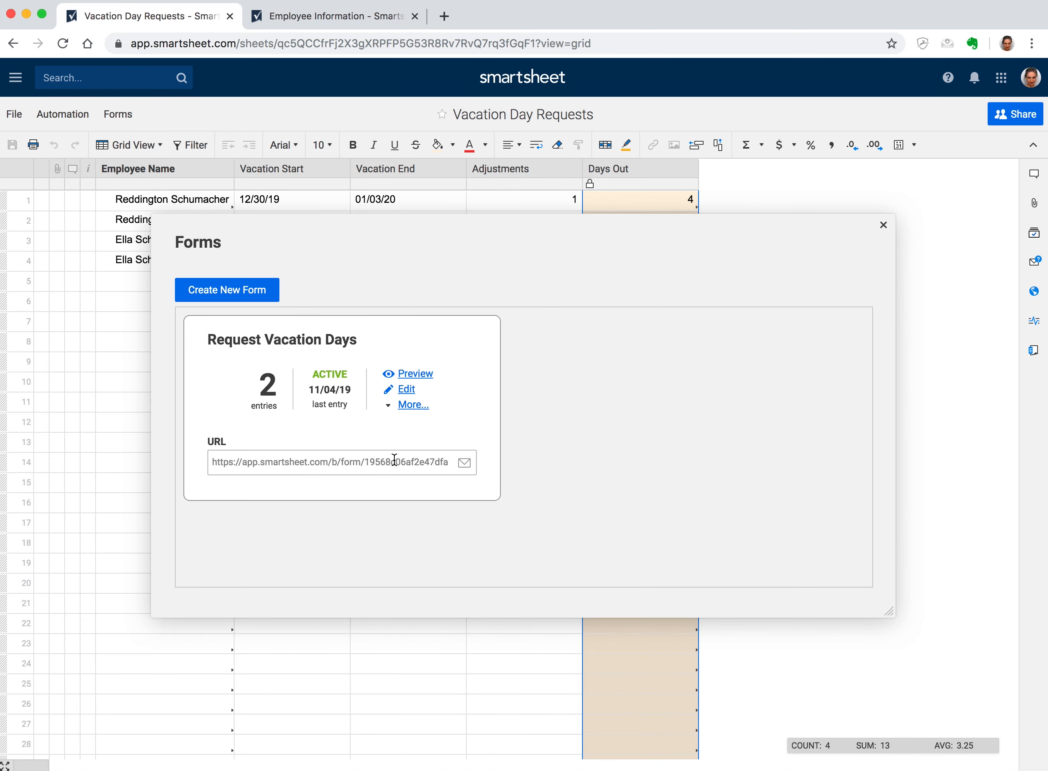
{"action": "left_click", "coordinate": [394, 460]}
{"action": "right_click", "coordinate": [396, 463]}
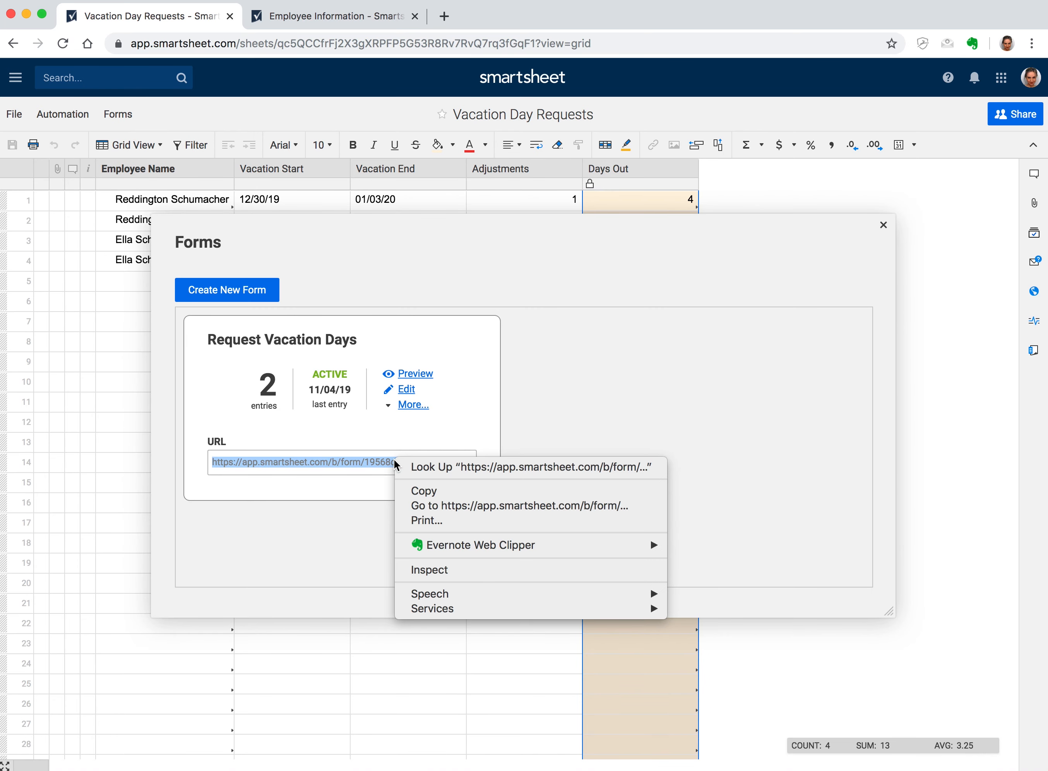
{"action": "left_click", "coordinate": [410, 436]}
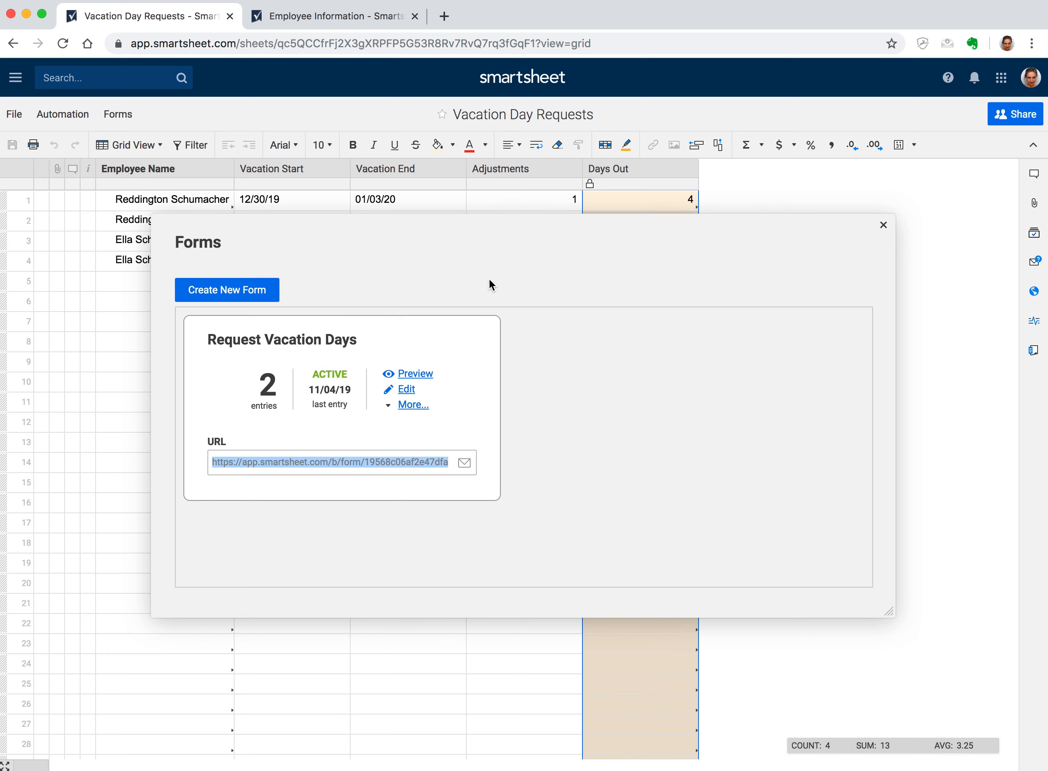
{"action": "left_click", "coordinate": [882, 226]}
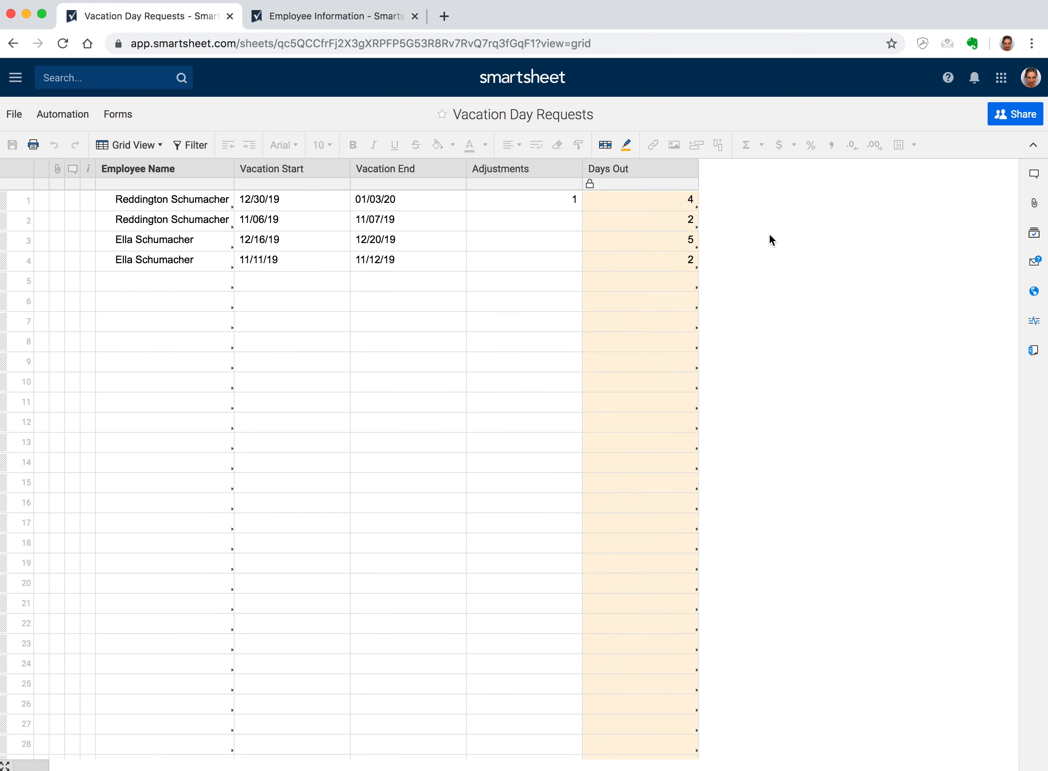